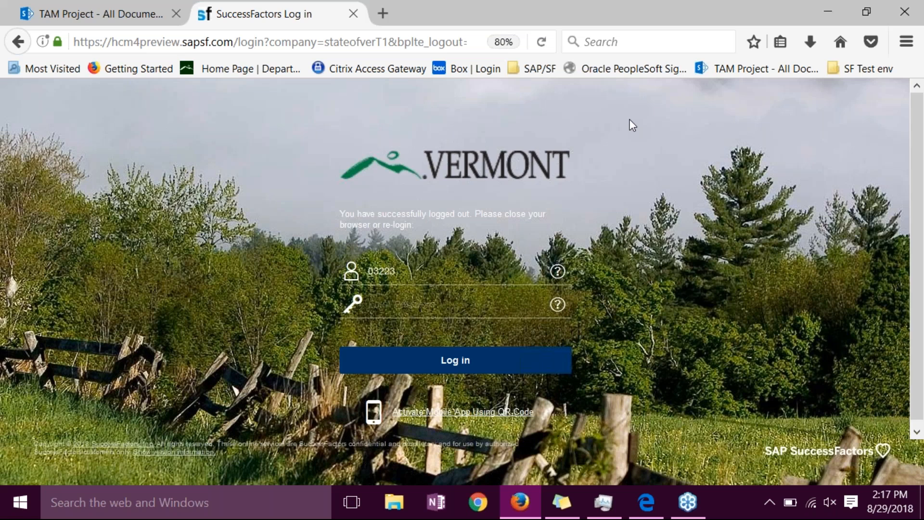
- Log in to the State of Vermont SuccessFactors site with the account password
{"action": "left_click", "coordinate": [457, 302]}
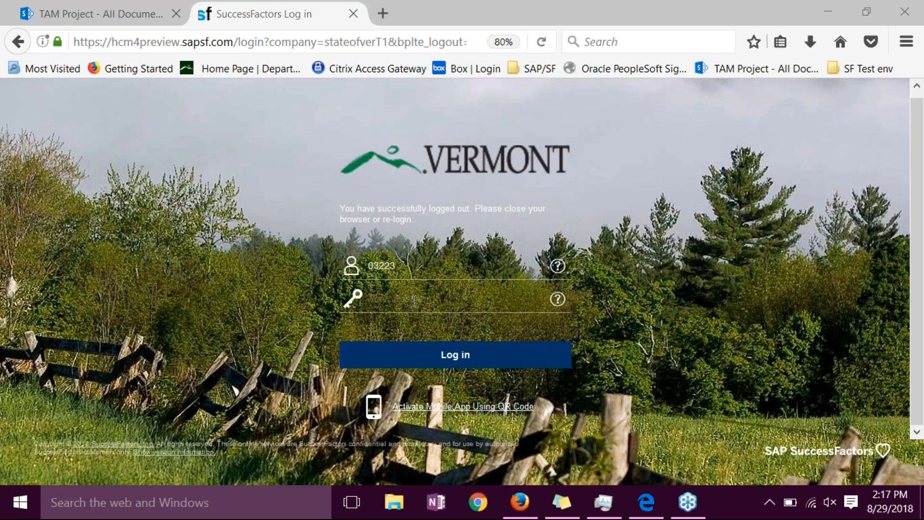
{"action": "left_click", "coordinate": [389, 295]}
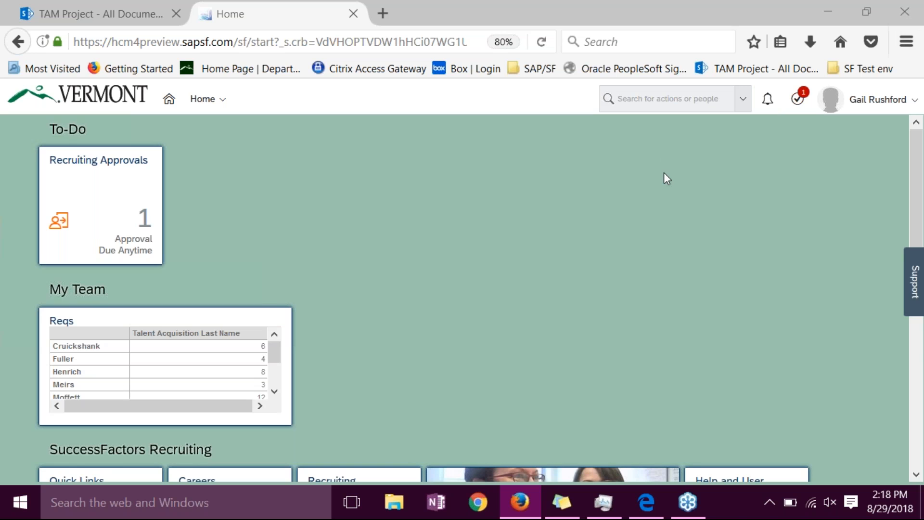
- Look over the home page's To-Do, My Team and SuccessFactors Recruiting tiles
{"action": "scroll", "coordinate": [913, 202], "scroll_direction": "down", "scroll_amount": 3}
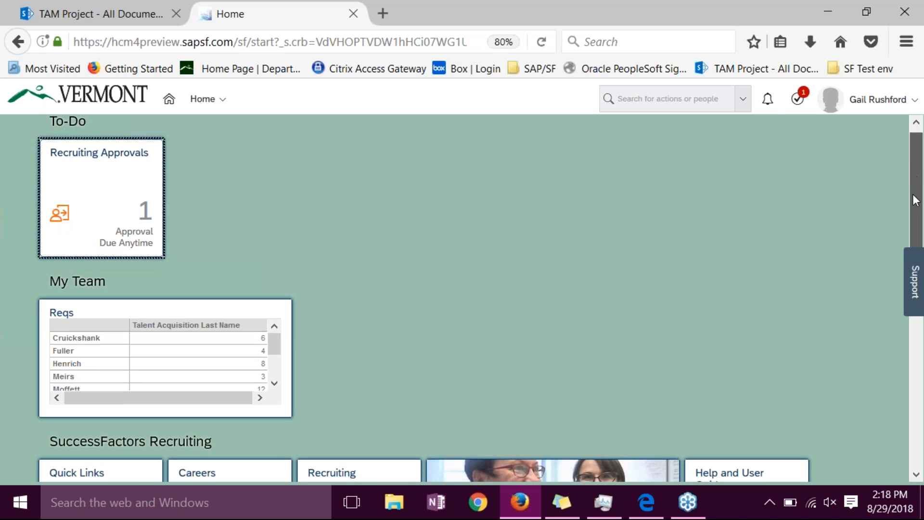
{"action": "scroll", "coordinate": [915, 207], "scroll_direction": "down", "scroll_amount": 3}
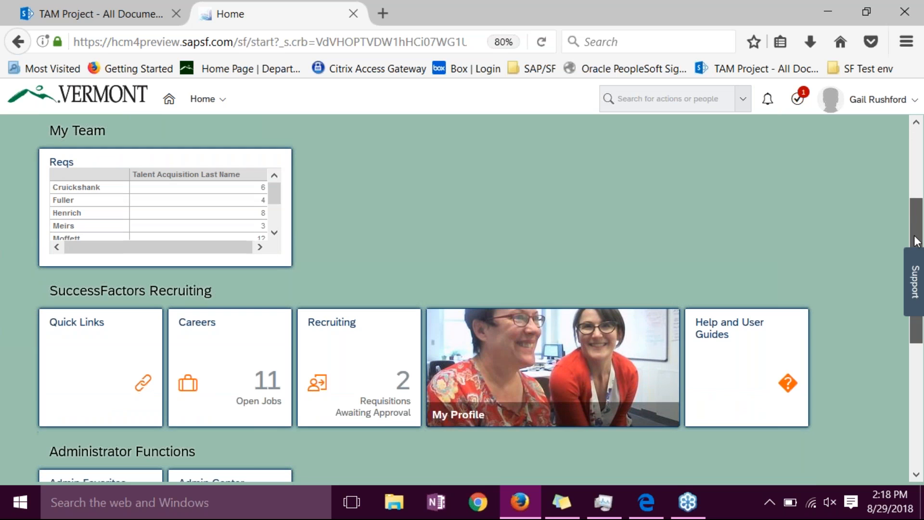
{"action": "left_click_drag", "start_coordinate": [915, 242], "coordinate": [917, 174]}
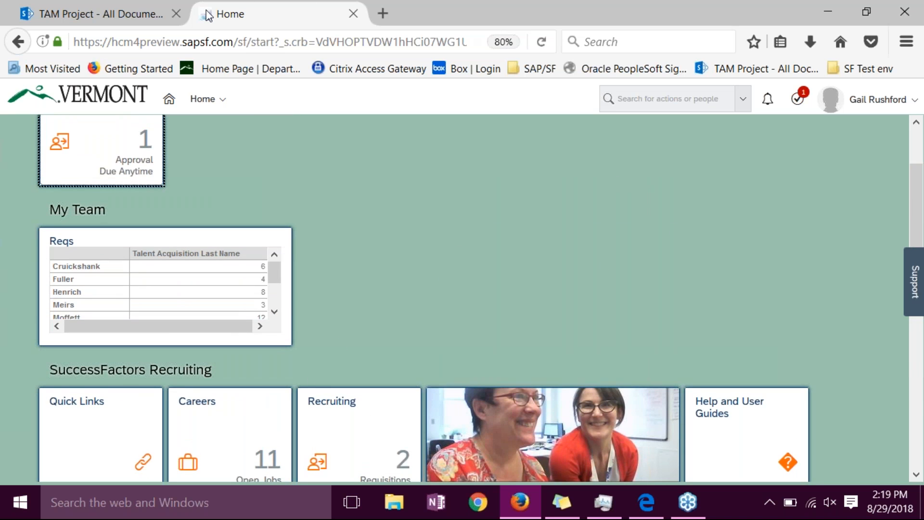
{"action": "left_click", "coordinate": [424, 27]}
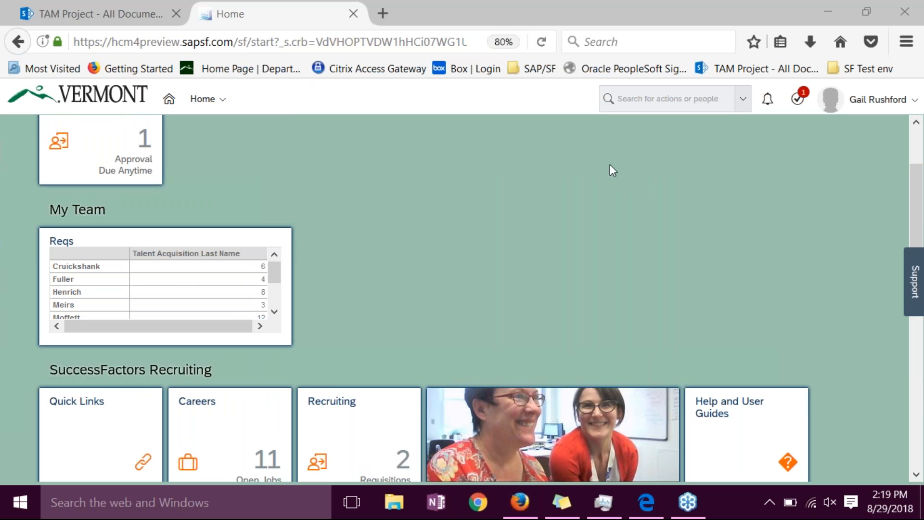
{"action": "left_click_drag", "start_coordinate": [918, 205], "coordinate": [913, 162]}
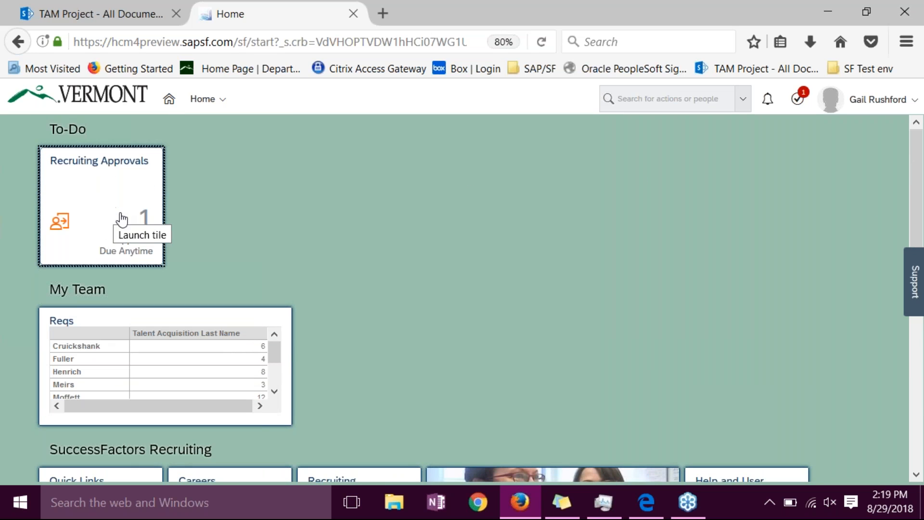
{"action": "left_click_drag", "start_coordinate": [915, 185], "coordinate": [914, 249]}
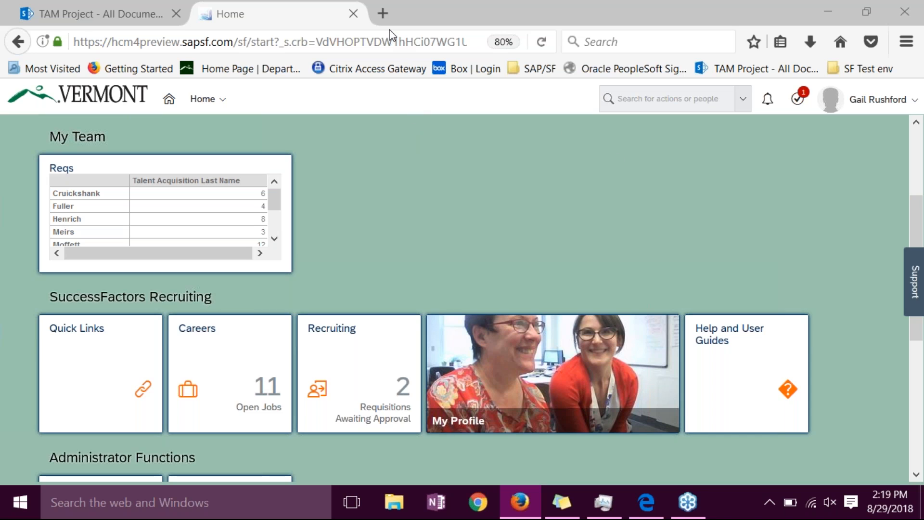
{"action": "left_click", "coordinate": [202, 101]}
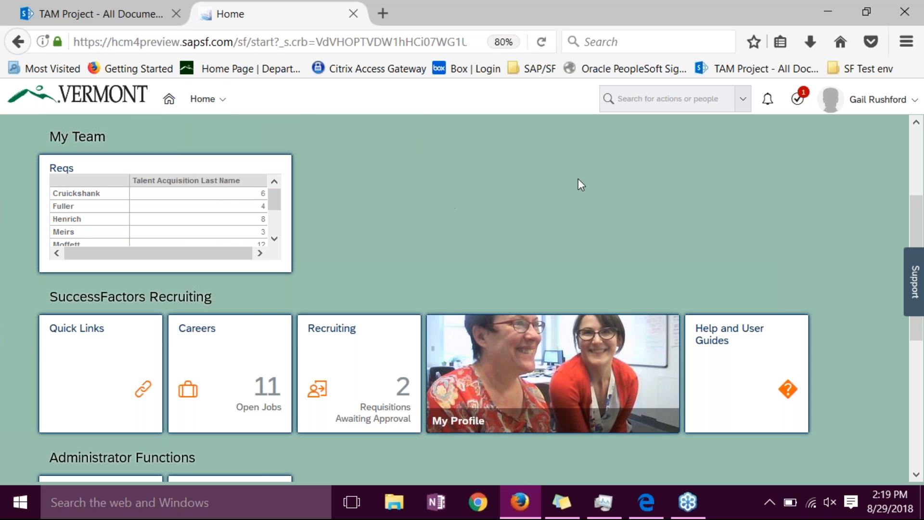
- Proxy in as the hiring manager by entering that person's full name as the target user
{"action": "left_click", "coordinate": [861, 112]}
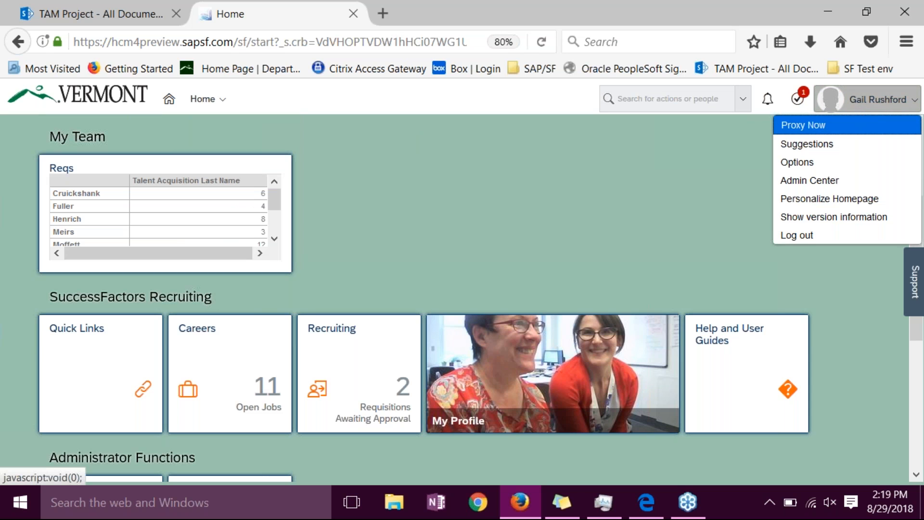
{"action": "left_click", "coordinate": [830, 127]}
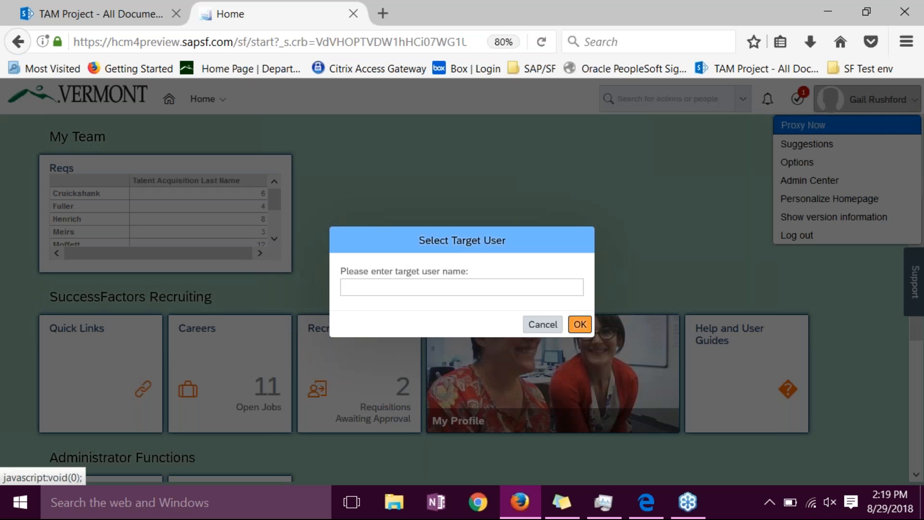
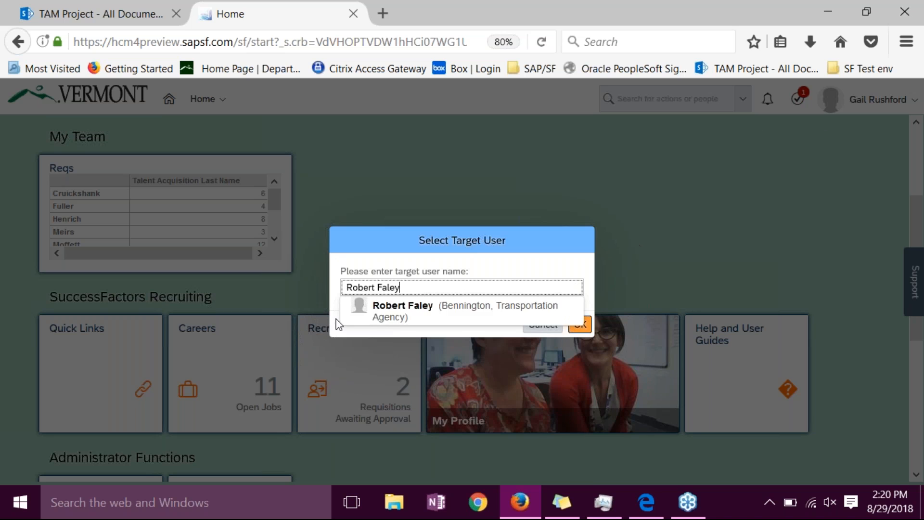
{"action": "left_click", "coordinate": [404, 311]}
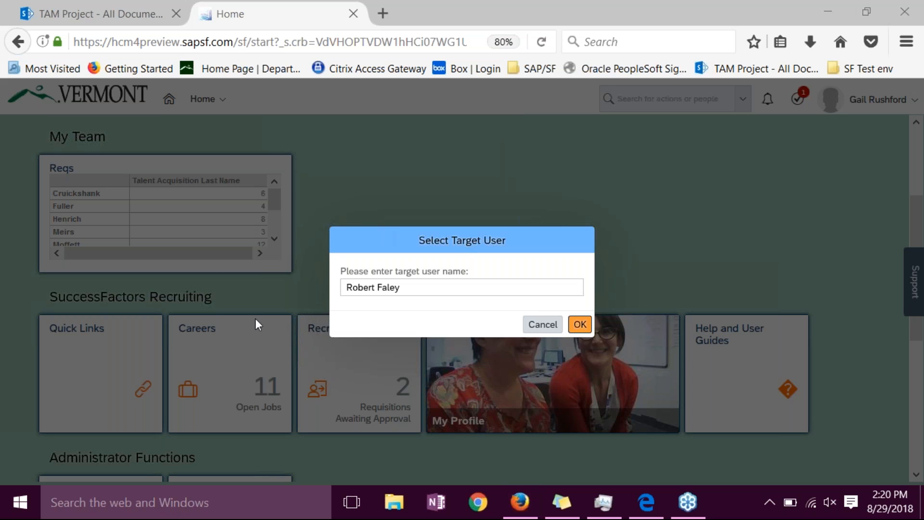
{"action": "left_click", "coordinate": [580, 324]}
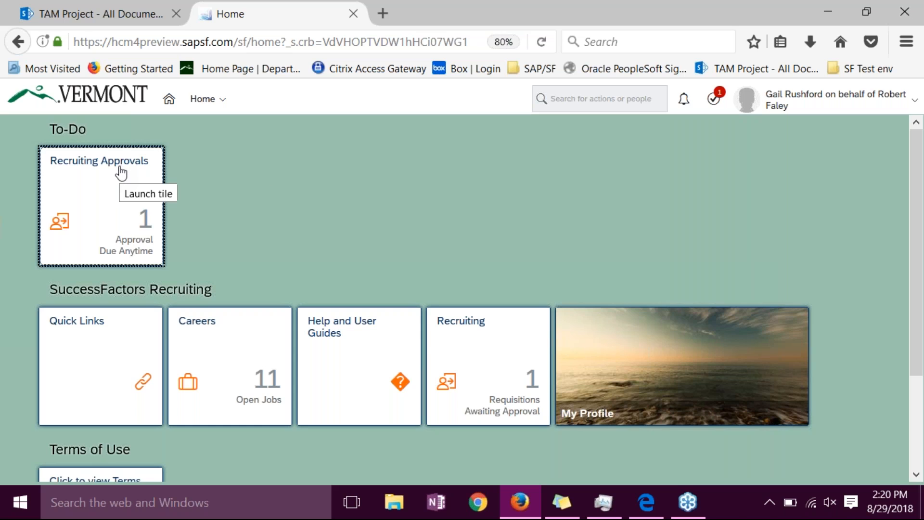
- Go to Recruiting and open the Journeyman MW job requisition
{"action": "left_click", "coordinate": [204, 100]}
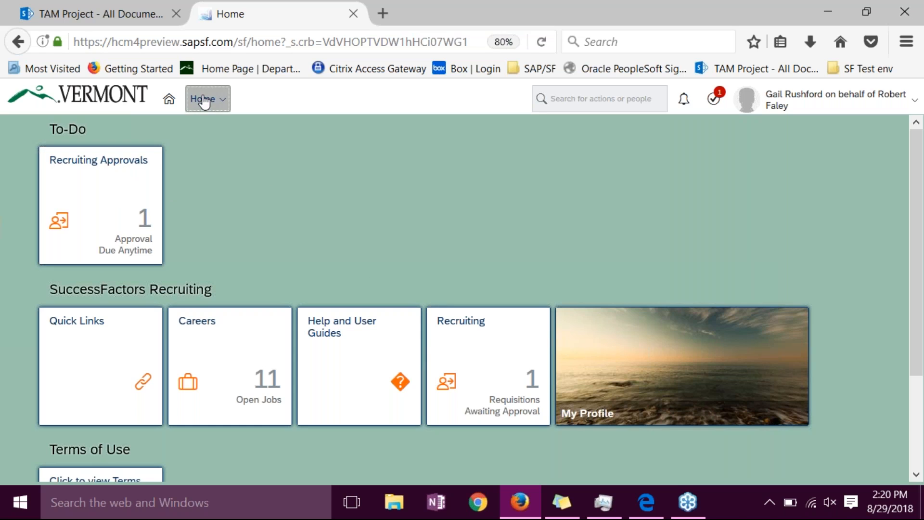
{"action": "left_click", "coordinate": [228, 160]}
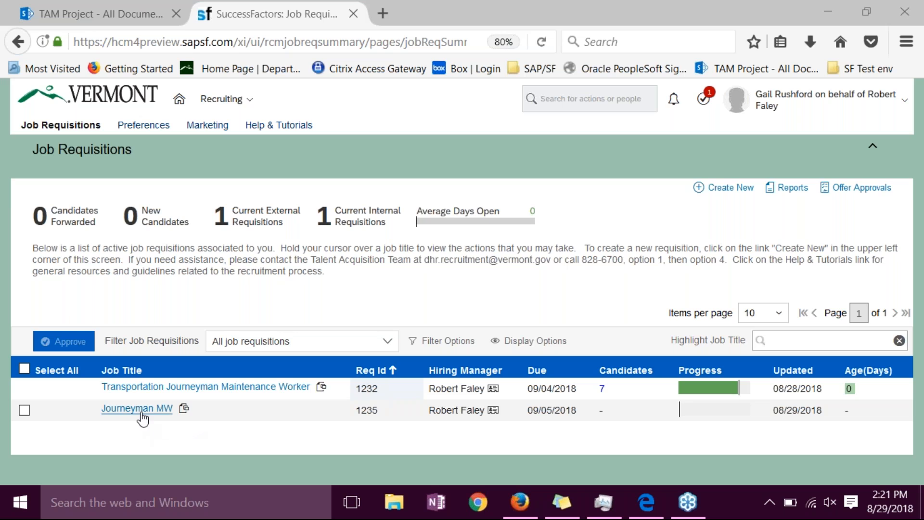
{"action": "mouse_move", "coordinate": [141, 415]}
{"action": "left_click", "coordinate": [126, 410]}
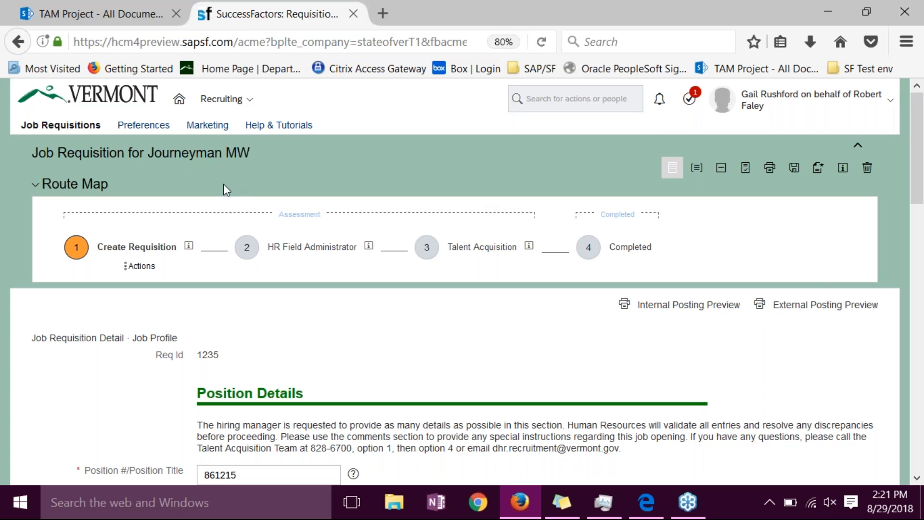
- Review the requisition's Create Requisition actions and the Position Details fields from position number to posting parameters
{"action": "left_click", "coordinate": [139, 265]}
{"action": "left_click_drag", "start_coordinate": [918, 162], "coordinate": [920, 257]}
{"action": "left_click", "coordinate": [264, 174]}
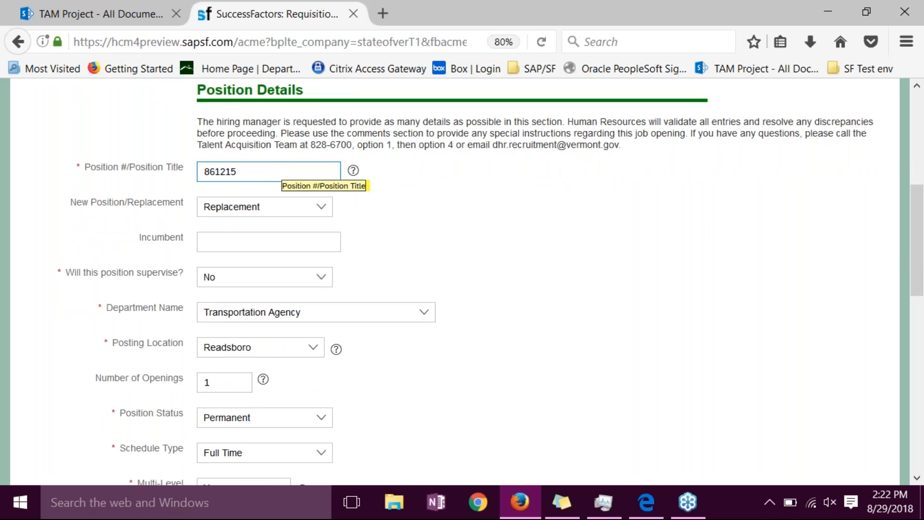
{"action": "left_click", "coordinate": [265, 205]}
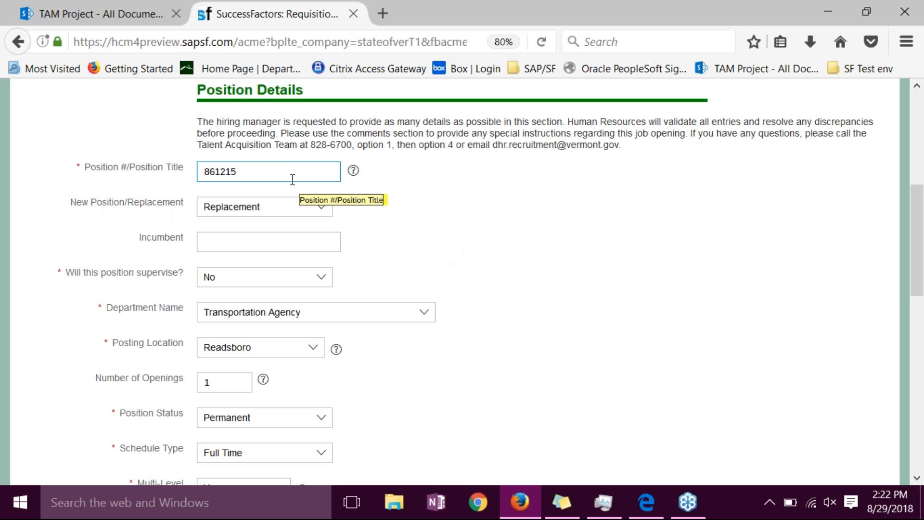
{"action": "left_click", "coordinate": [295, 238]}
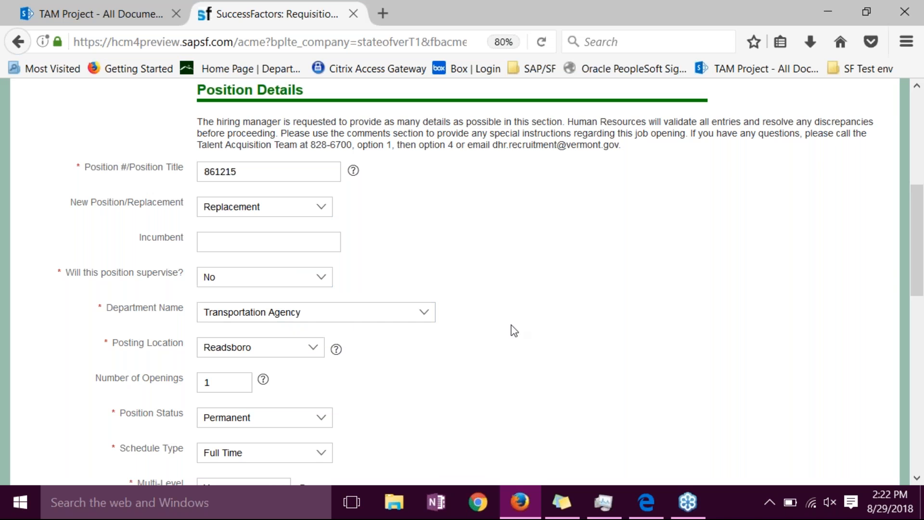
{"action": "left_click_drag", "start_coordinate": [917, 252], "coordinate": [917, 308]}
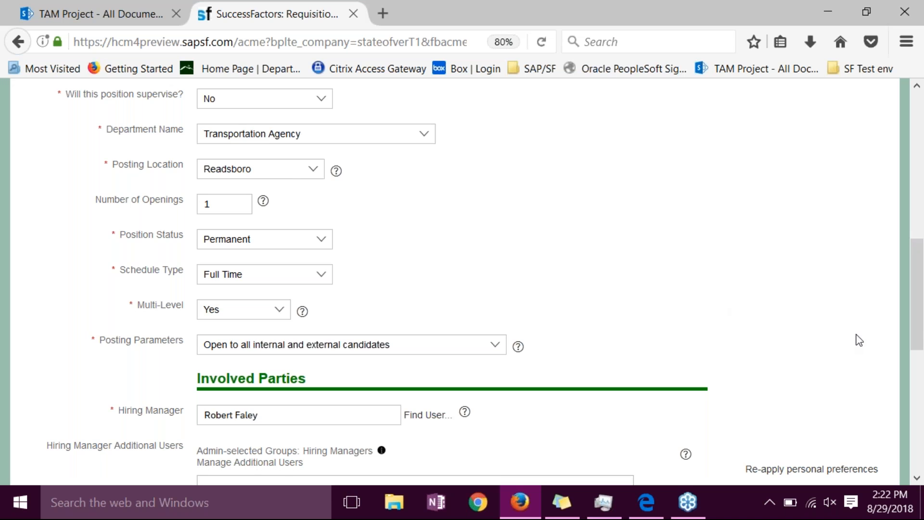
{"action": "left_click_drag", "start_coordinate": [917, 262], "coordinate": [917, 200]}
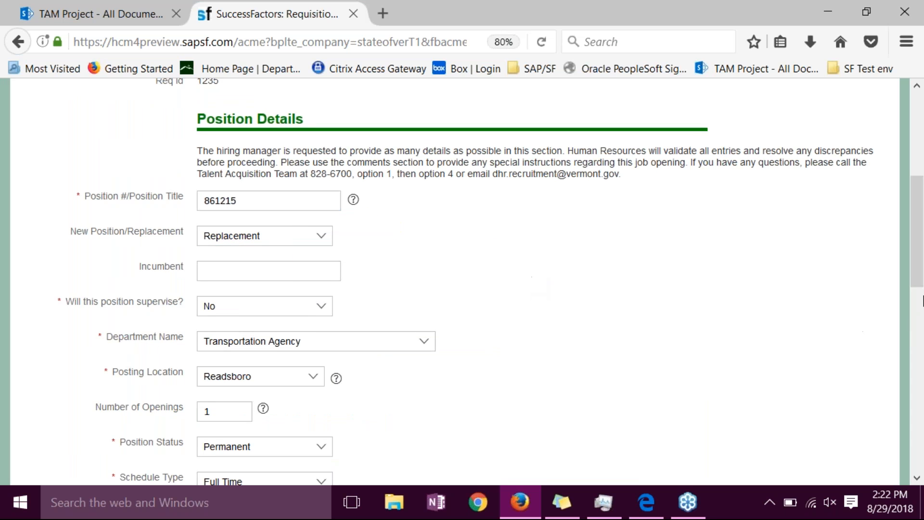
{"action": "left_click_drag", "start_coordinate": [917, 259], "coordinate": [909, 343]}
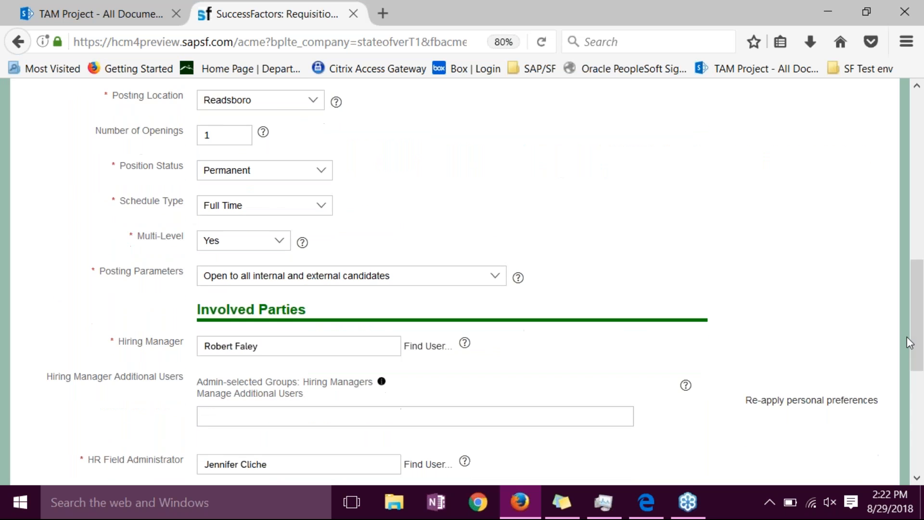
- Check the available options for Position Status and Schedule Type without changing either selection
{"action": "left_click", "coordinate": [291, 174]}
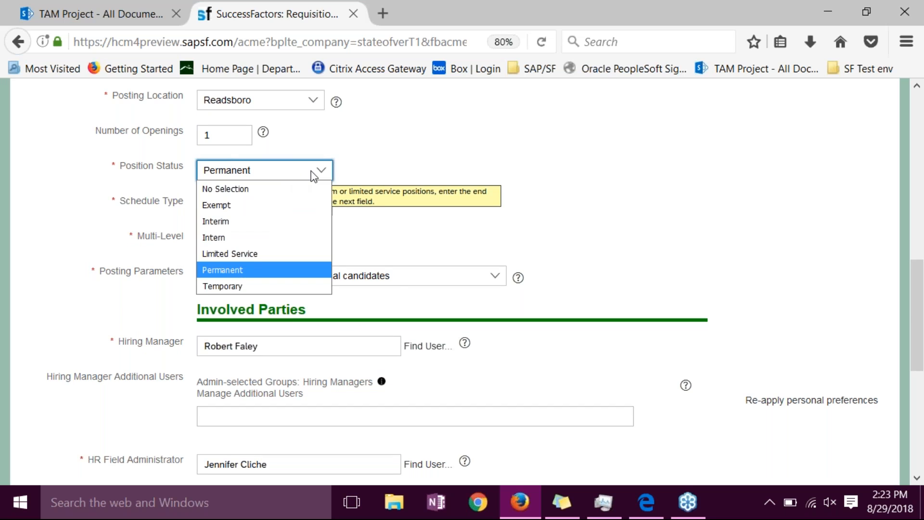
{"action": "left_click", "coordinate": [567, 183]}
{"action": "left_click", "coordinate": [301, 206]}
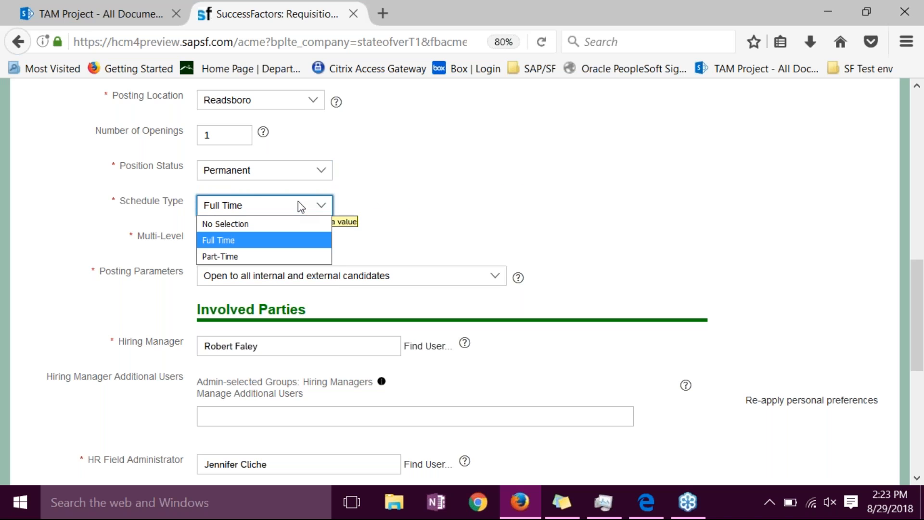
{"action": "left_click", "coordinate": [571, 167]}
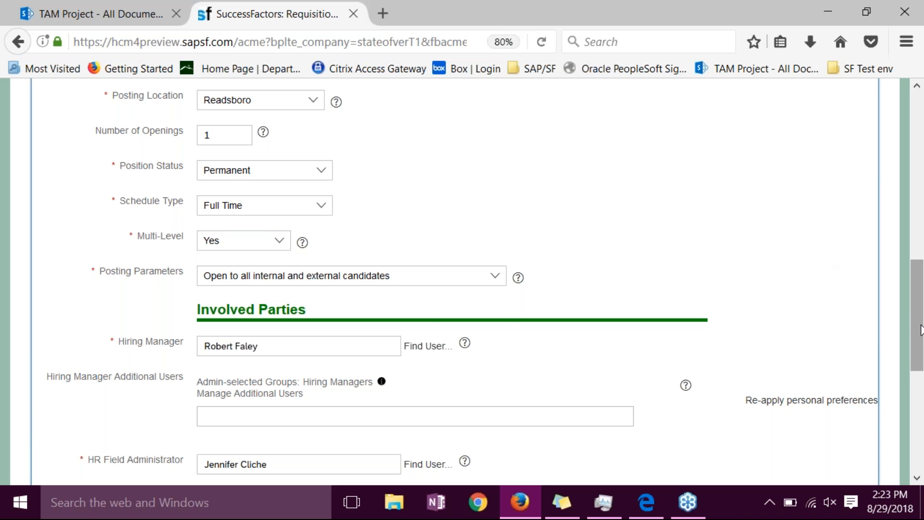
- Examine the route map and the Multi-Level field, including its choices and help text
{"action": "scroll", "coordinate": [920, 330], "scroll_direction": "up", "scroll_amount": 10}
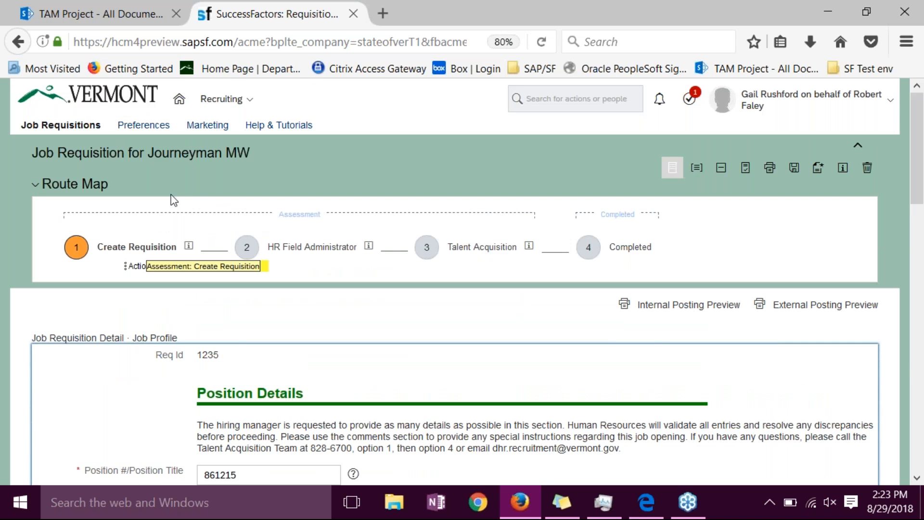
{"action": "left_click_drag", "start_coordinate": [916, 178], "coordinate": [921, 329]}
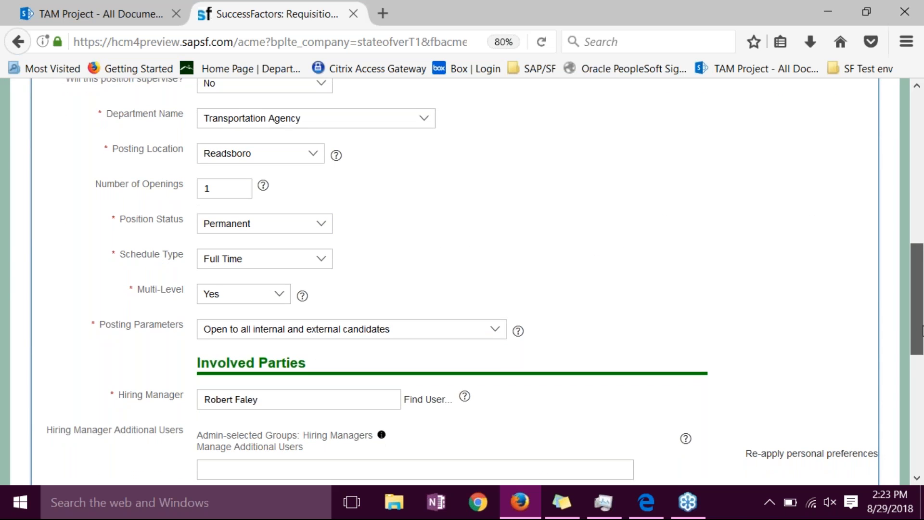
{"action": "scroll", "coordinate": [762, 329], "scroll_direction": "down", "scroll_amount": 1}
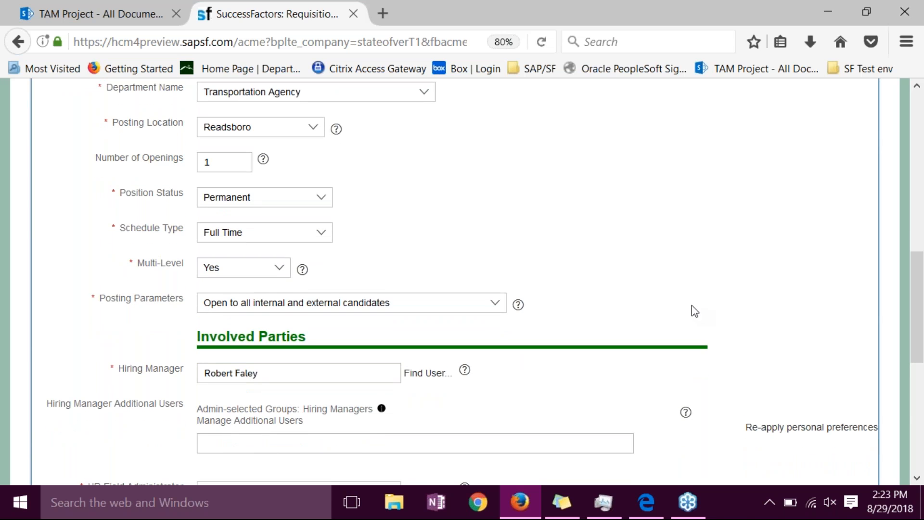
{"action": "left_click", "coordinate": [253, 272]}
{"action": "left_click", "coordinate": [254, 272]}
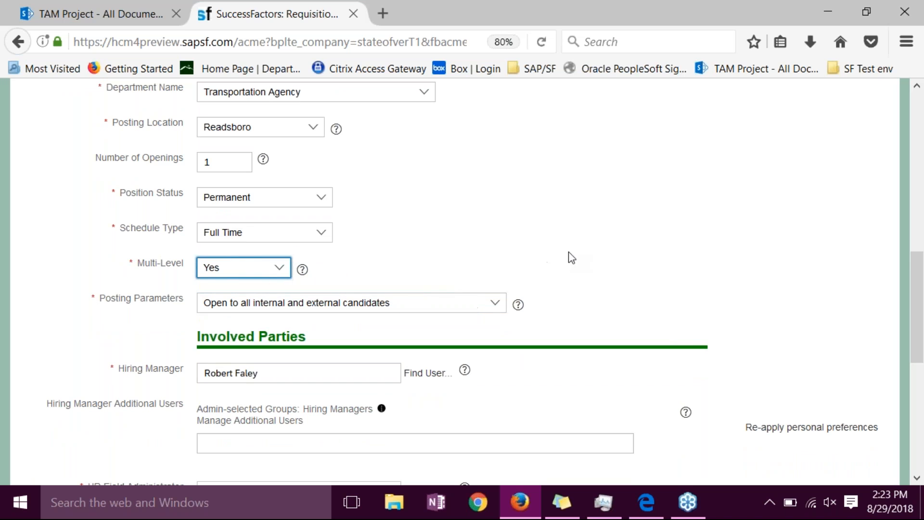
{"action": "left_click", "coordinate": [302, 270]}
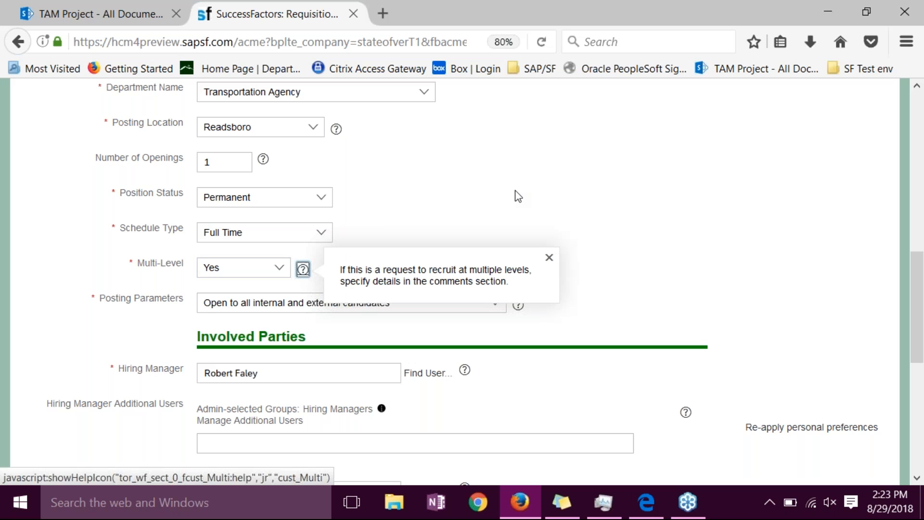
{"action": "left_click", "coordinate": [591, 194]}
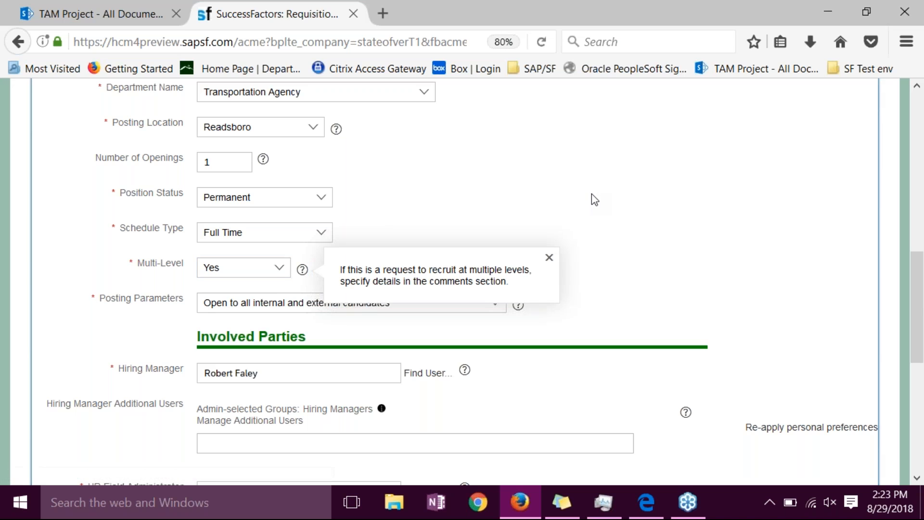
{"action": "left_click", "coordinate": [548, 257]}
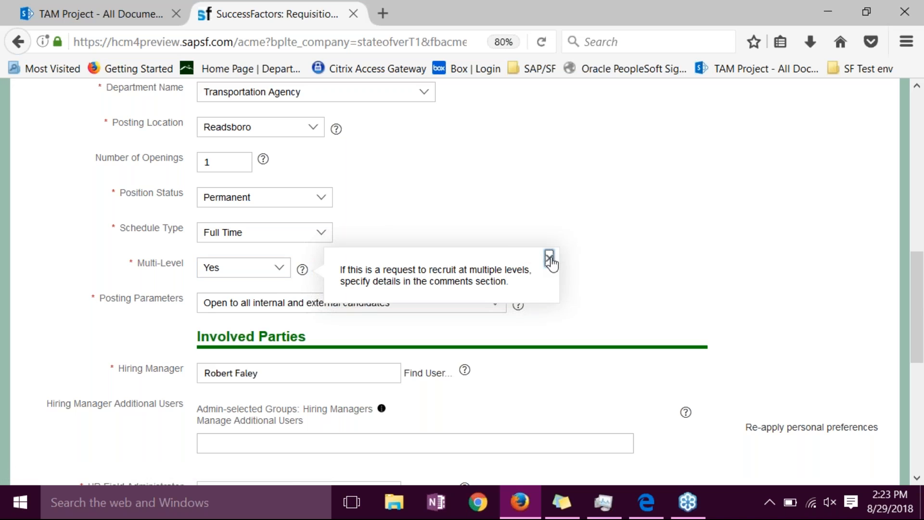
- View the Posting Parameters choices and help text, and look on to the Involved Parties section
{"action": "left_click", "coordinate": [500, 305]}
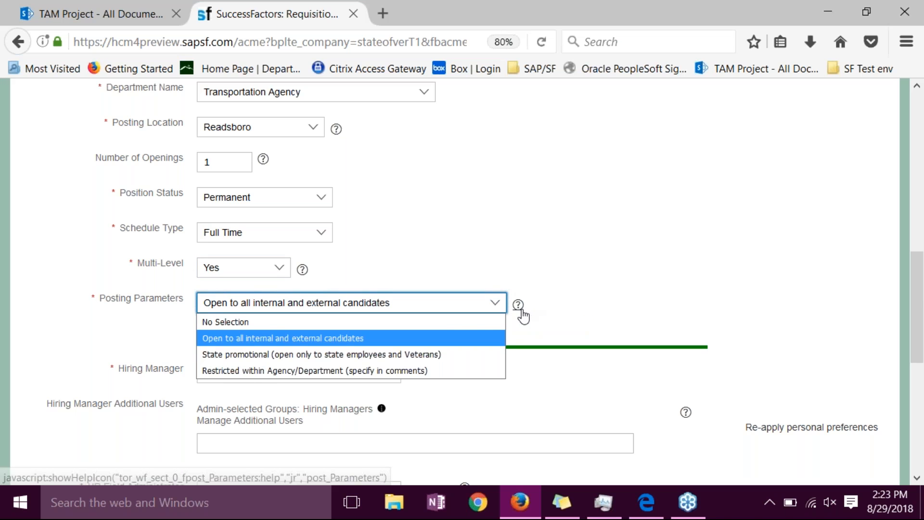
{"action": "left_click", "coordinate": [520, 307]}
{"action": "left_click", "coordinate": [858, 244]}
{"action": "left_click_drag", "start_coordinate": [913, 284], "coordinate": [913, 334]}
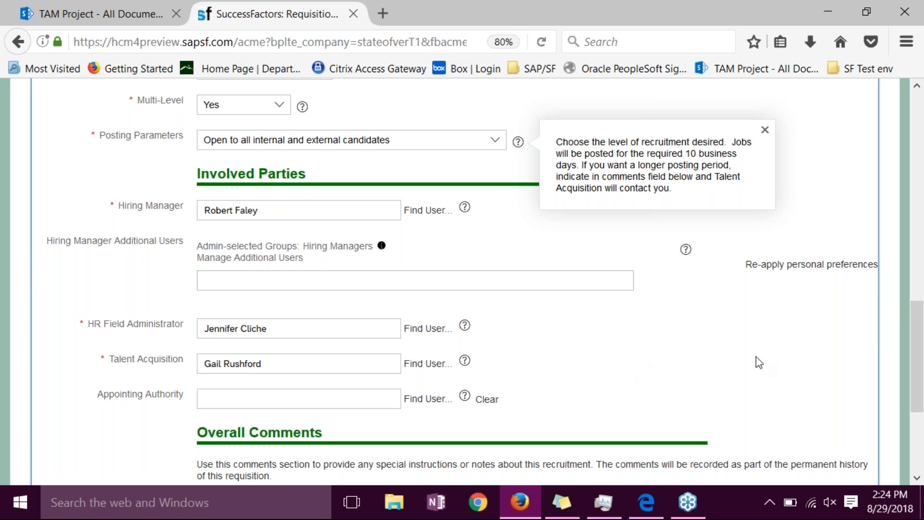
- Fill in the Appointing Authority with the full name of the matching Transportation Agency user in Berlin
{"action": "left_click_drag", "start_coordinate": [917, 337], "coordinate": [918, 378]}
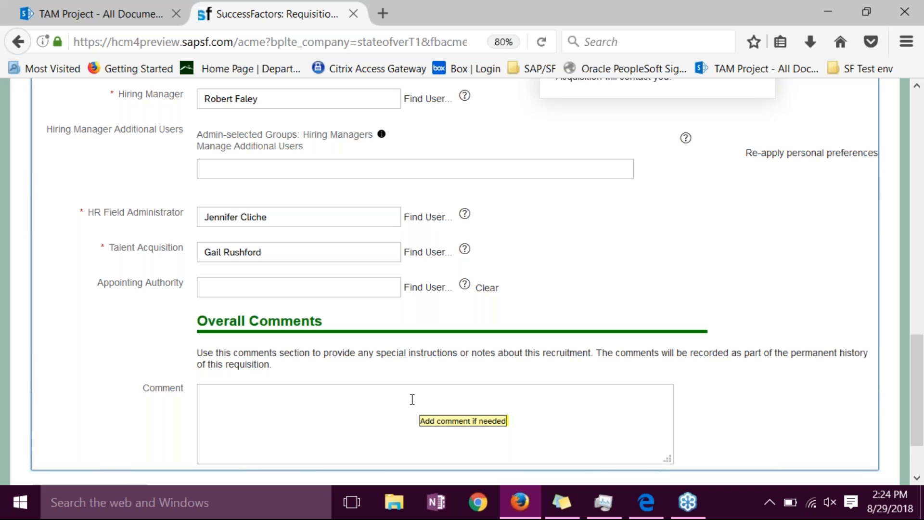
{"action": "left_click", "coordinate": [314, 284]}
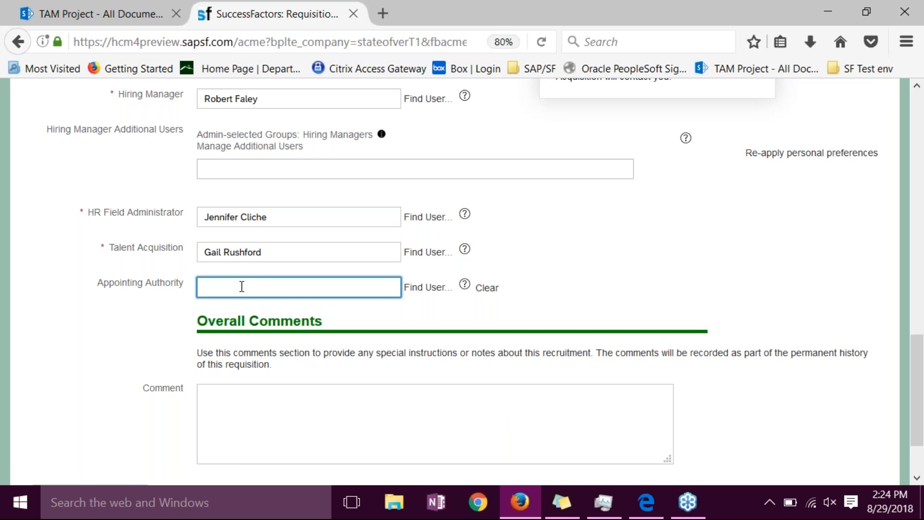
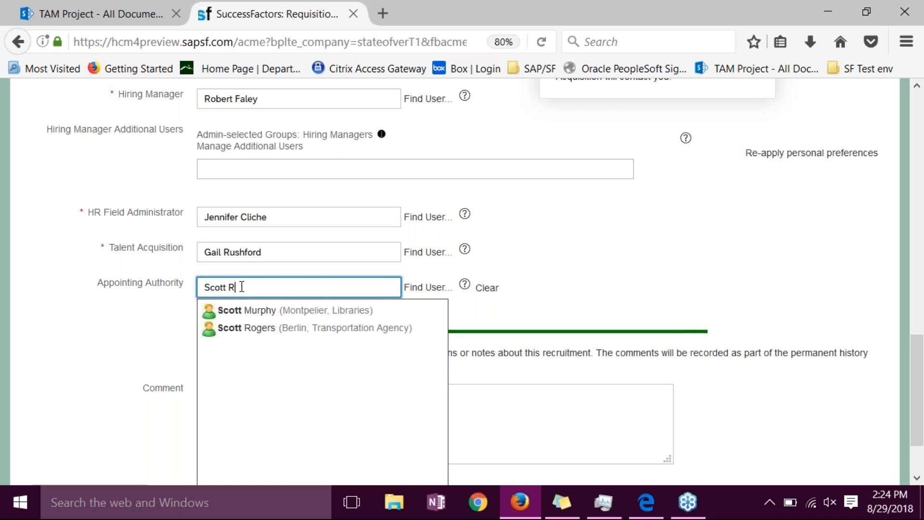
{"action": "key", "text": "Down"}
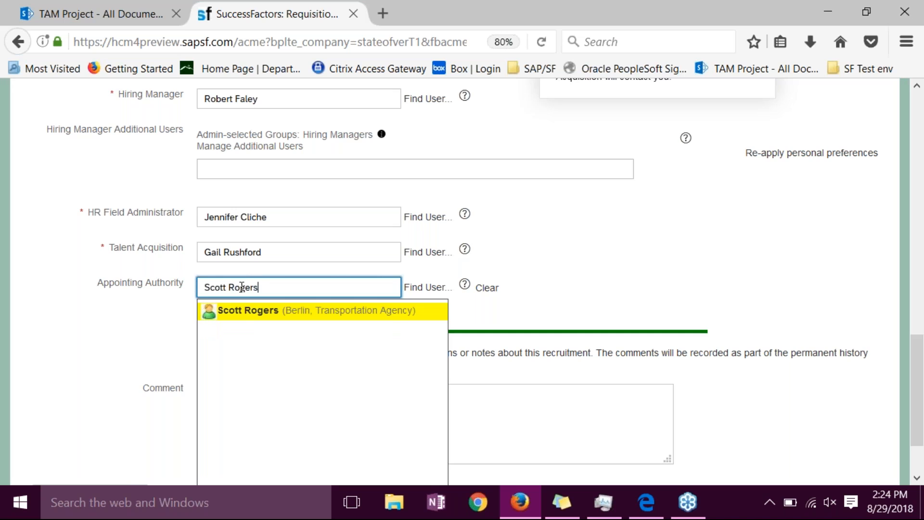
{"action": "left_click", "coordinate": [240, 310]}
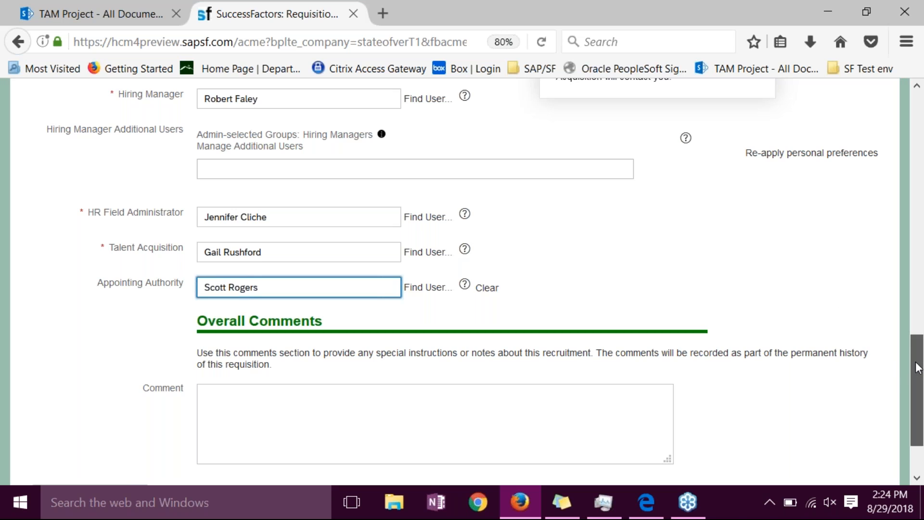
- Start adding an approver to the requisition and search users by the appointing authority's first and last name
{"action": "left_click_drag", "start_coordinate": [917, 368], "coordinate": [907, 401]}
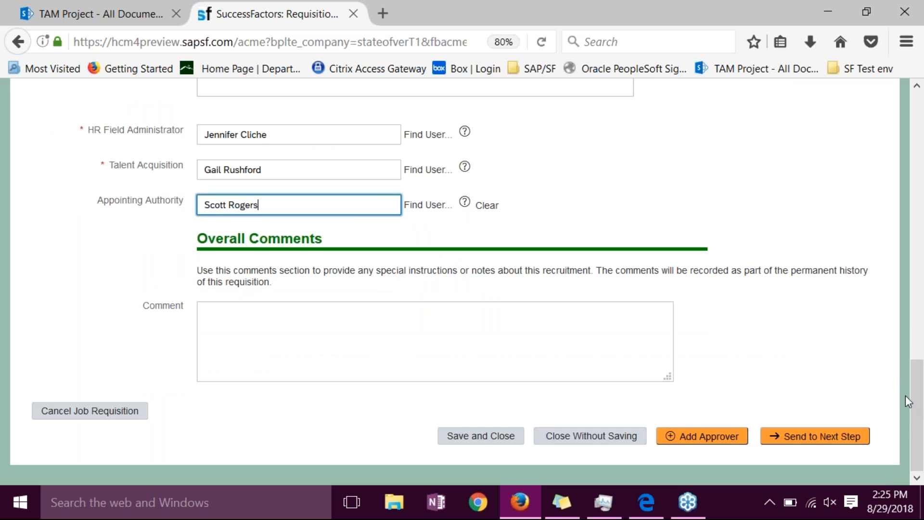
{"action": "left_click", "coordinate": [711, 436]}
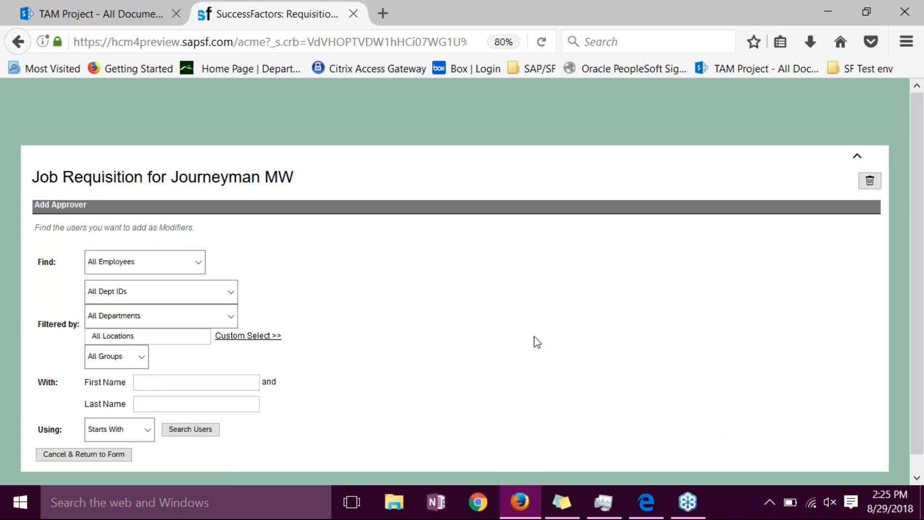
{"action": "left_click", "coordinate": [163, 361]}
{"action": "key", "text": "Tab"}
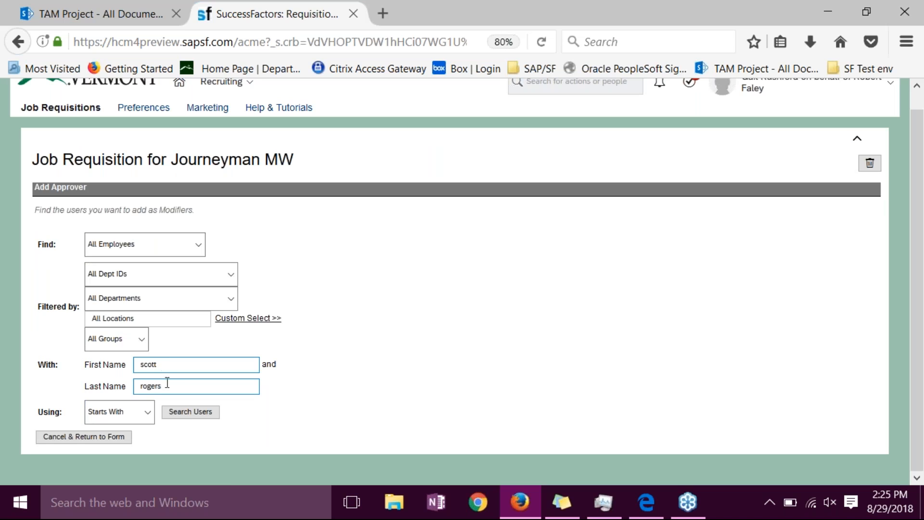
{"action": "left_click", "coordinate": [187, 412]}
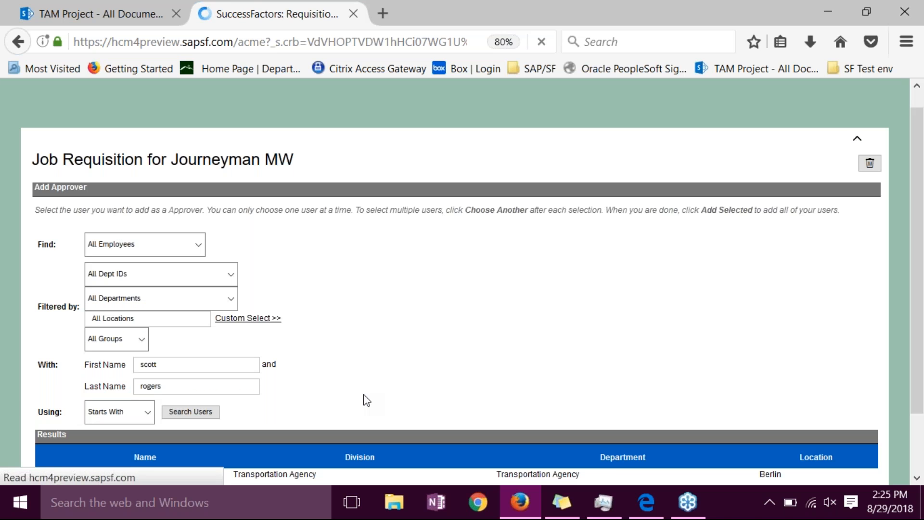
- Add the matching Transportation Agency user as the requisition's approver and save the change for good
{"action": "left_click_drag", "start_coordinate": [920, 272], "coordinate": [919, 319]}
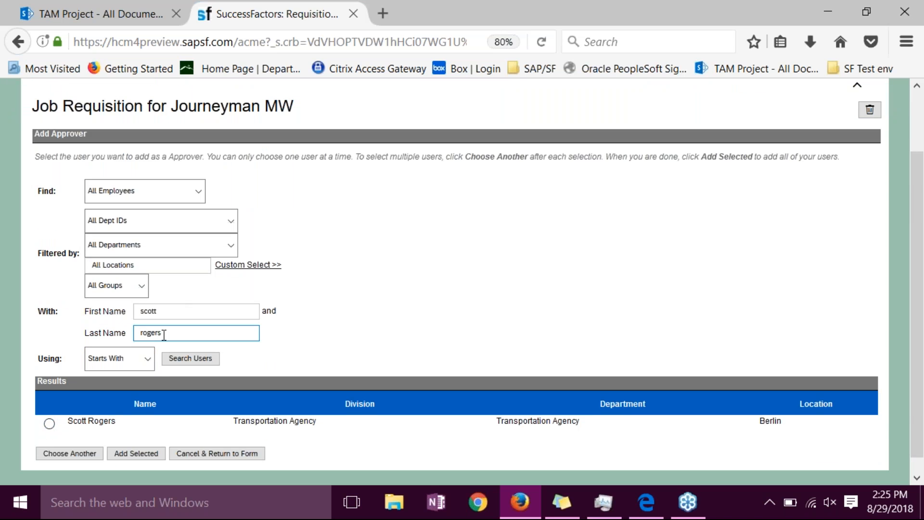
{"action": "left_click", "coordinate": [49, 423]}
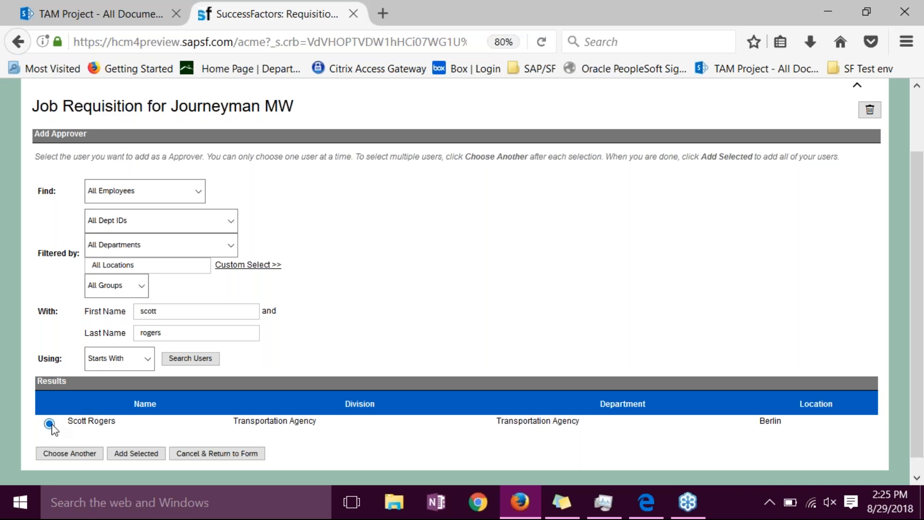
{"action": "left_click", "coordinate": [131, 455]}
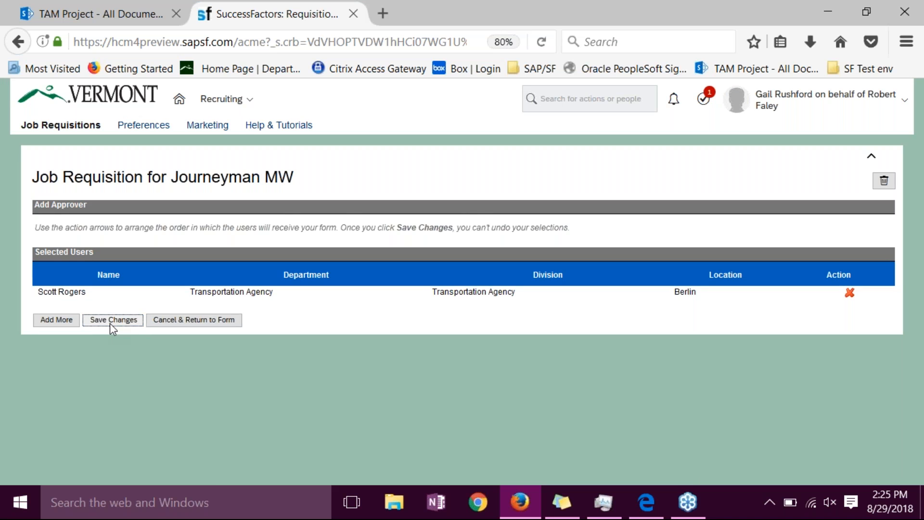
{"action": "left_click", "coordinate": [110, 323]}
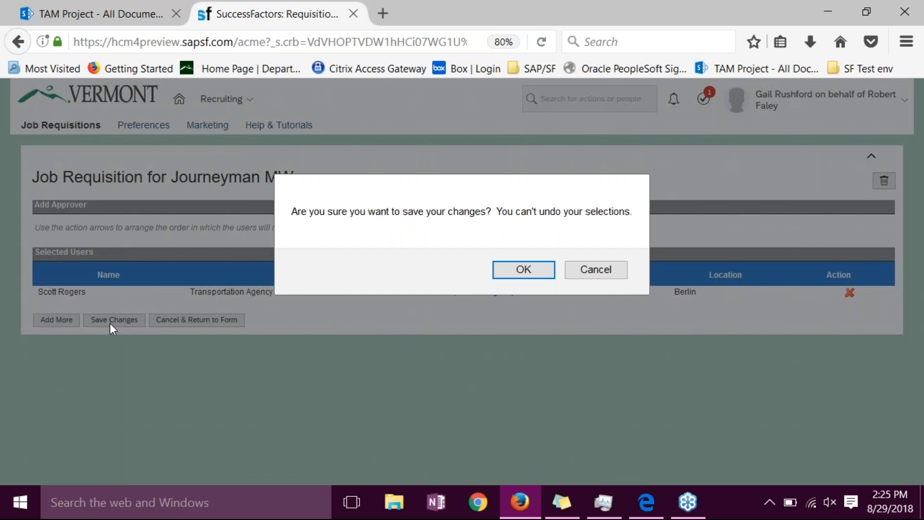
{"action": "left_click", "coordinate": [513, 274]}
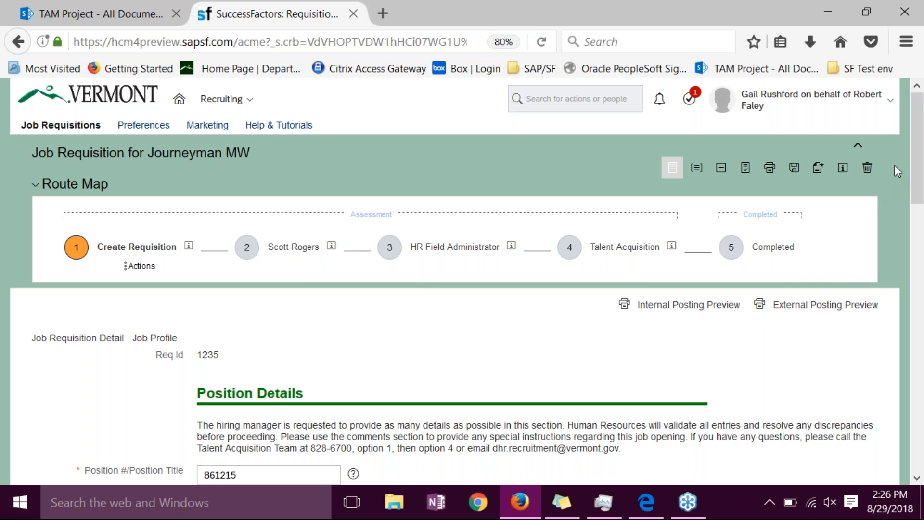
- Enter the overall comment "Would like to recruit for both Apprentice and Journeyman. Thanks." in the requisition
{"action": "left_click_drag", "start_coordinate": [916, 138], "coordinate": [897, 401]}
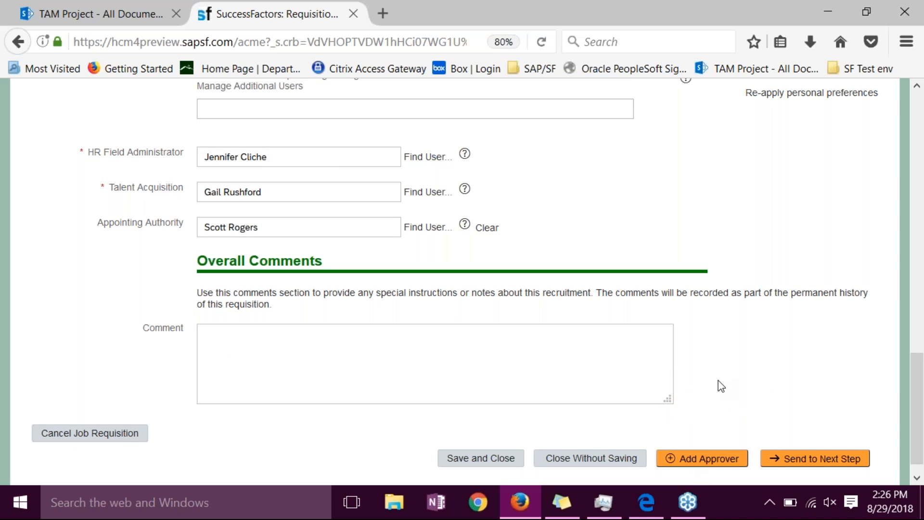
{"action": "left_click", "coordinate": [579, 358]}
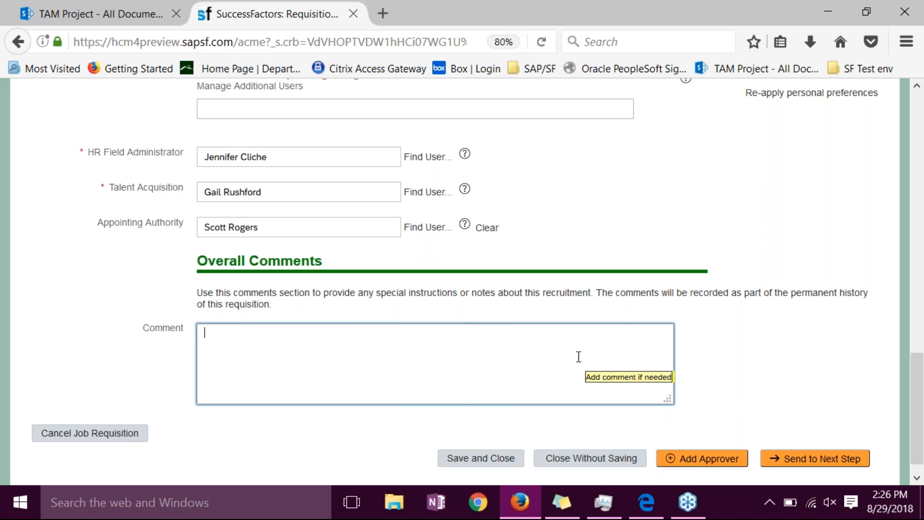
{"action": "type", "text": "Would like to recruit for "}
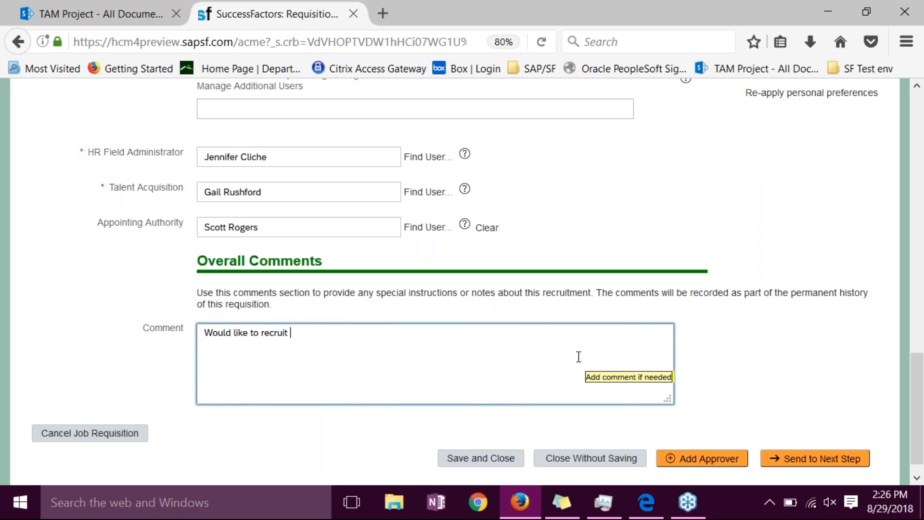
{"action": "type", "text": "both"}
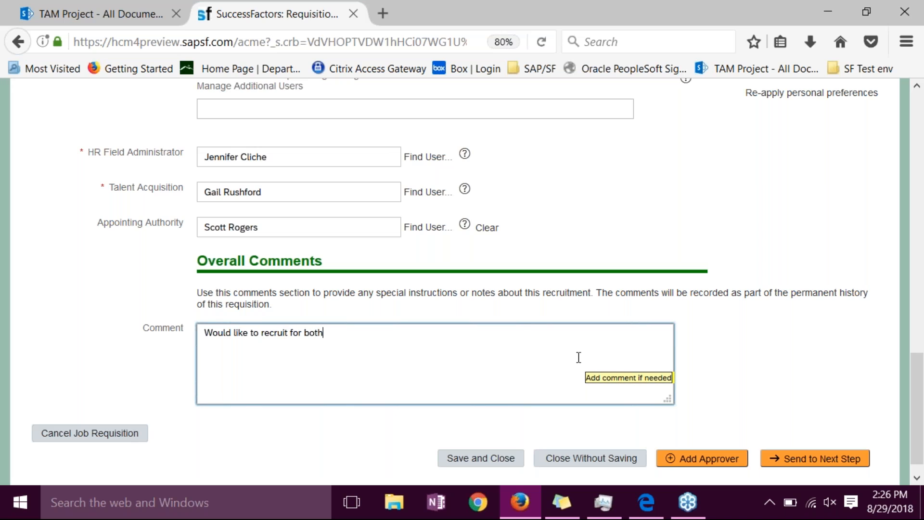
{"action": "type", "text": " Apprentice and Journy"}
{"action": "key", "text": "BackSpace"}
{"action": "type", "text": "e"}
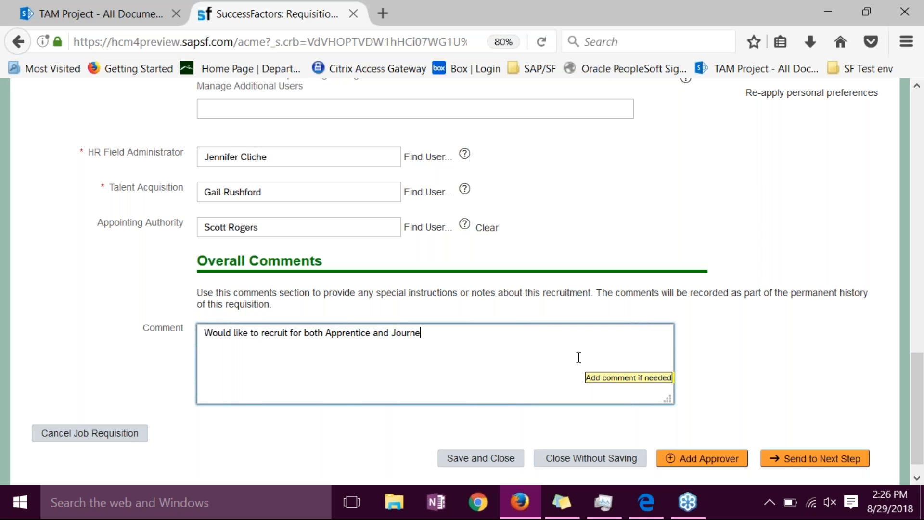
{"action": "type", "text": "yman.  Thanks."}
- Send the requisition to the next step with the email notification comment "This is one the you promised me."
{"action": "left_click", "coordinate": [793, 459]}
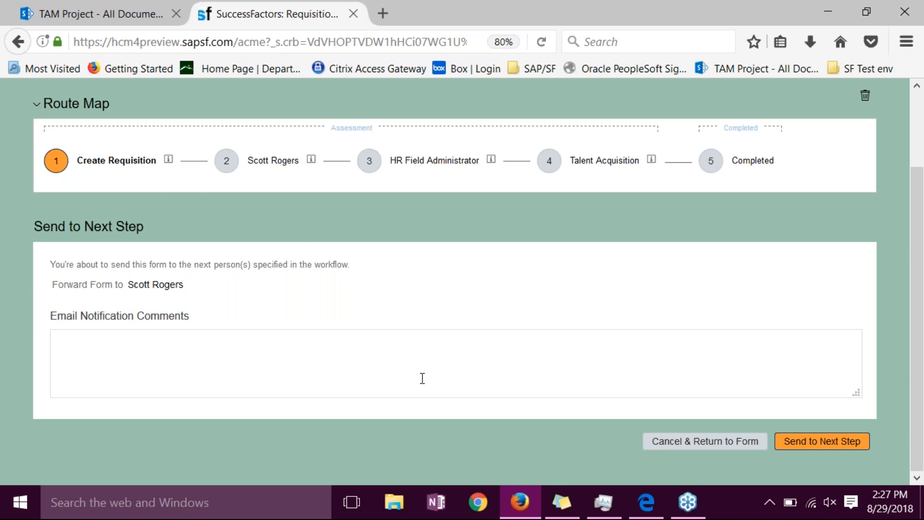
{"action": "left_click", "coordinate": [256, 347]}
{"action": "type", "text": "This is one the you promisedd me."}
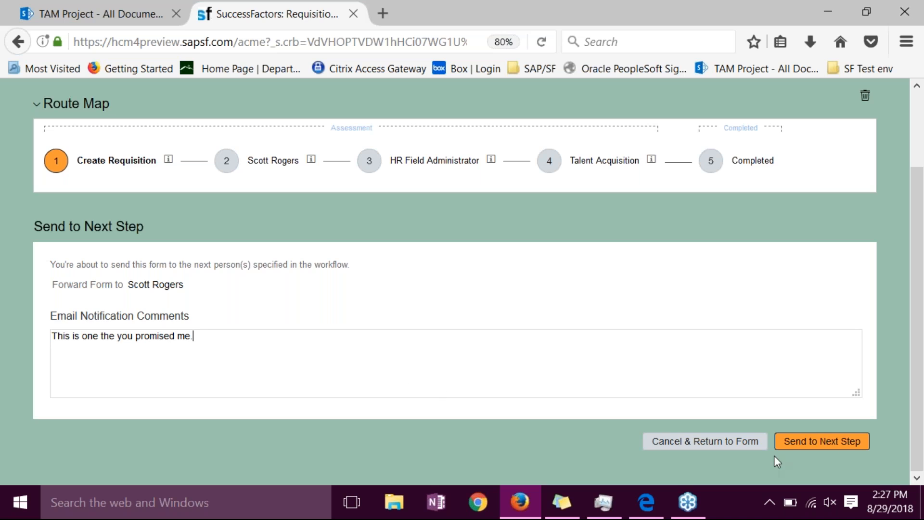
{"action": "left_click", "coordinate": [843, 442]}
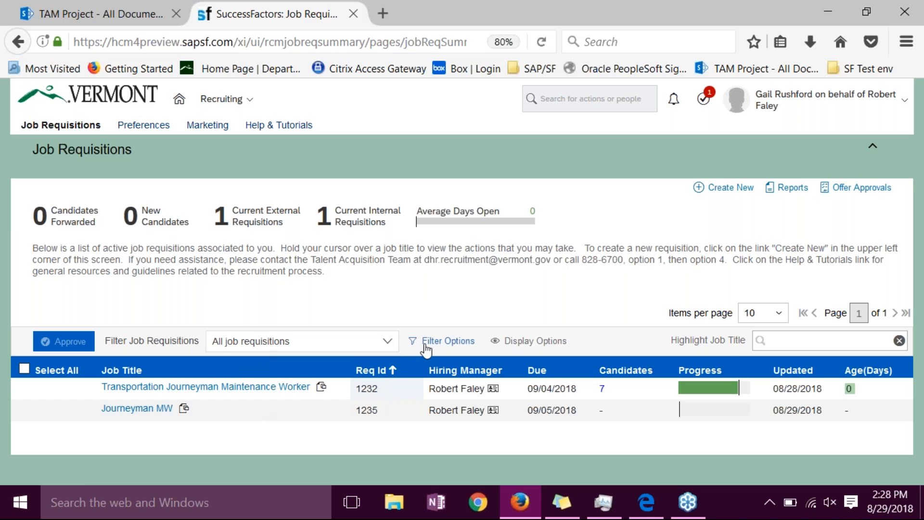
- Show the Currently With column and hide the Due column in the job requisitions table
{"action": "left_click", "coordinate": [533, 340]}
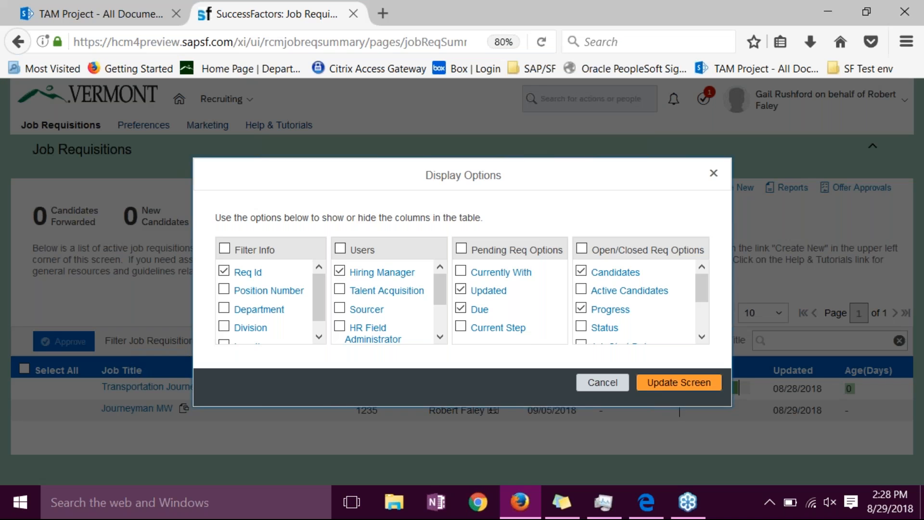
{"action": "left_click", "coordinate": [461, 271]}
{"action": "left_click", "coordinate": [461, 309]}
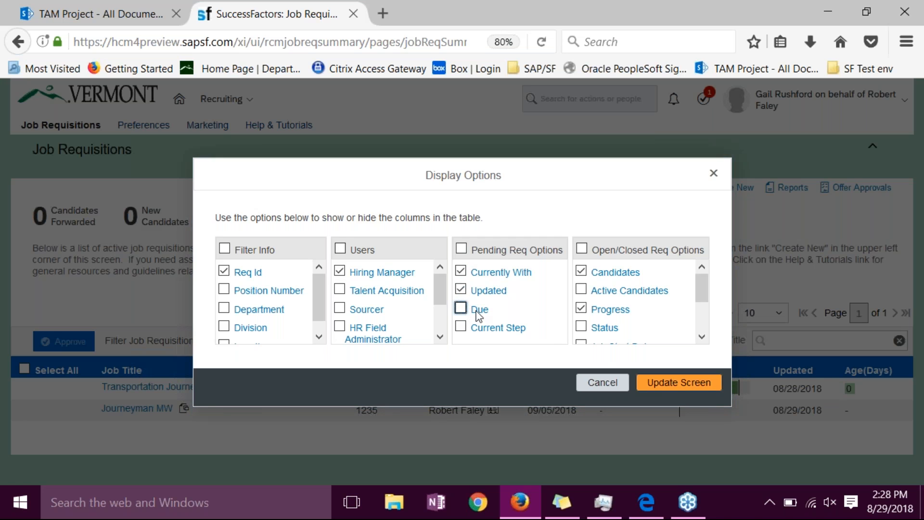
{"action": "left_click", "coordinate": [654, 385]}
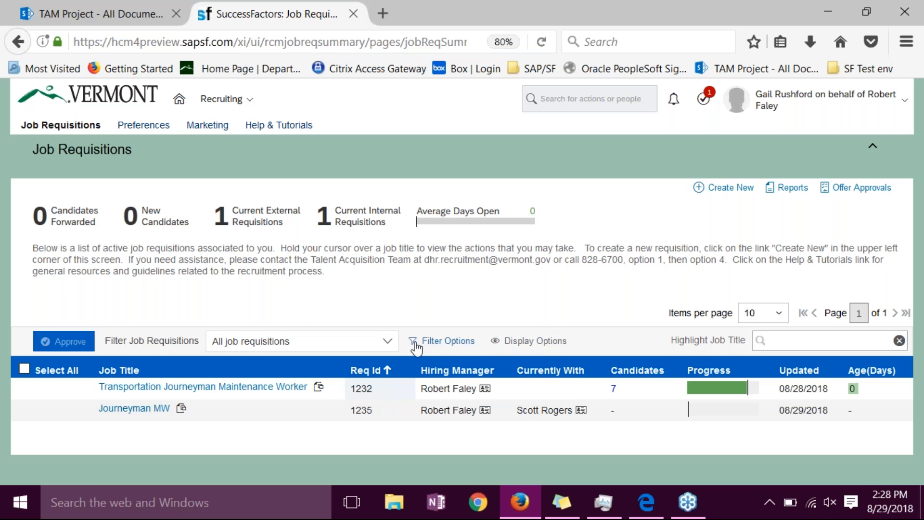
- Look at the requisition status filter choices and the Filter Options fields without applying any filter
{"action": "left_click", "coordinate": [388, 342]}
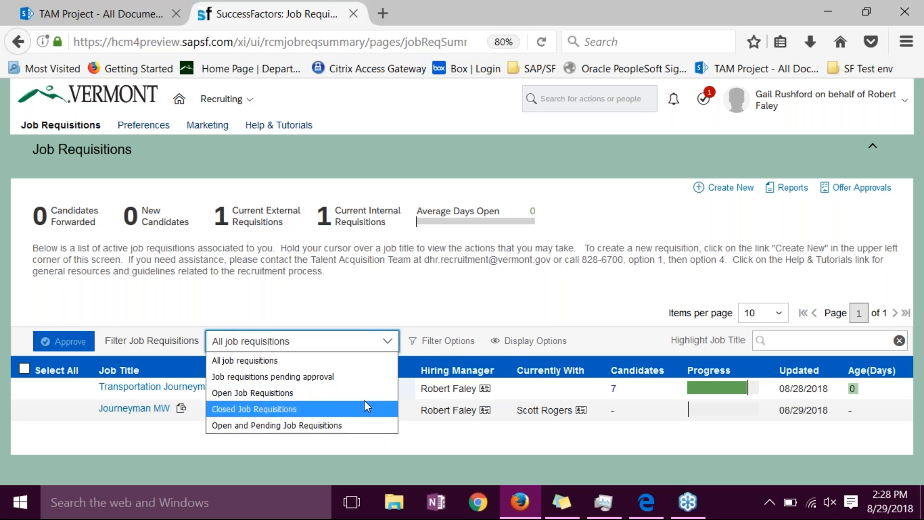
{"action": "left_click", "coordinate": [485, 308]}
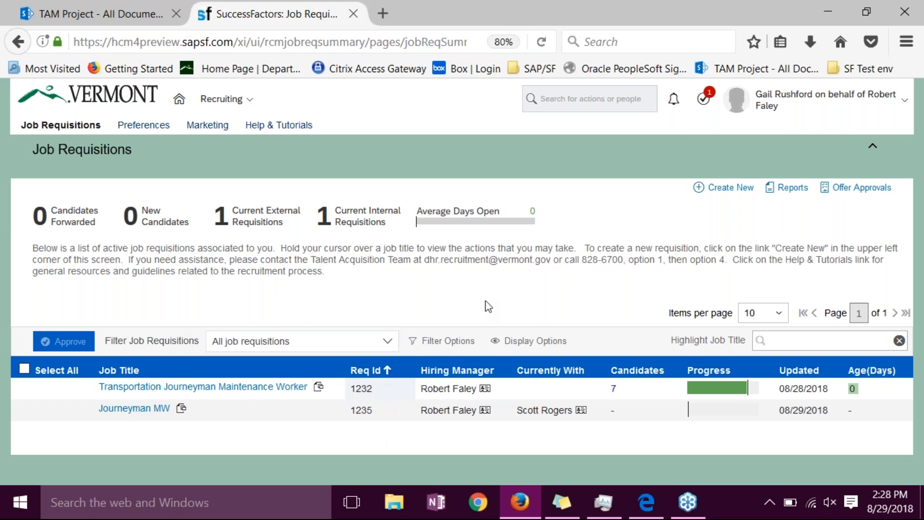
{"action": "left_click", "coordinate": [446, 342]}
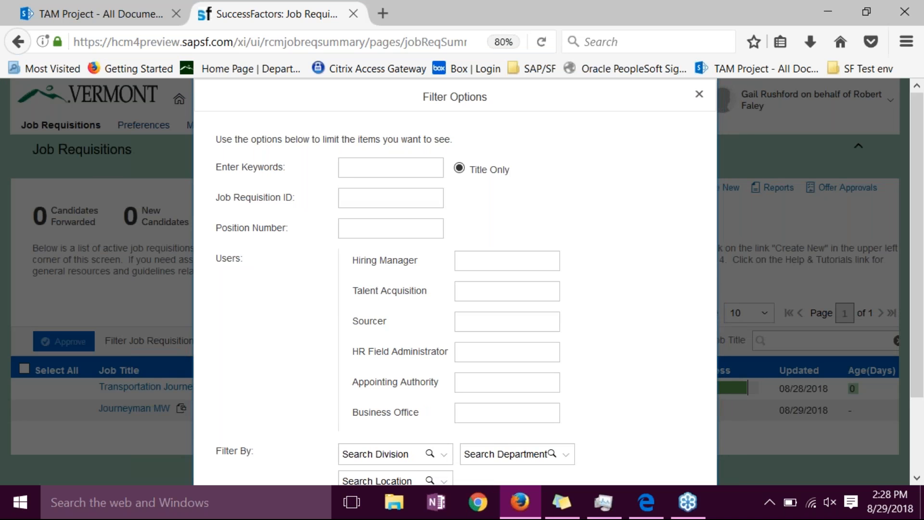
{"action": "left_click", "coordinate": [410, 199]}
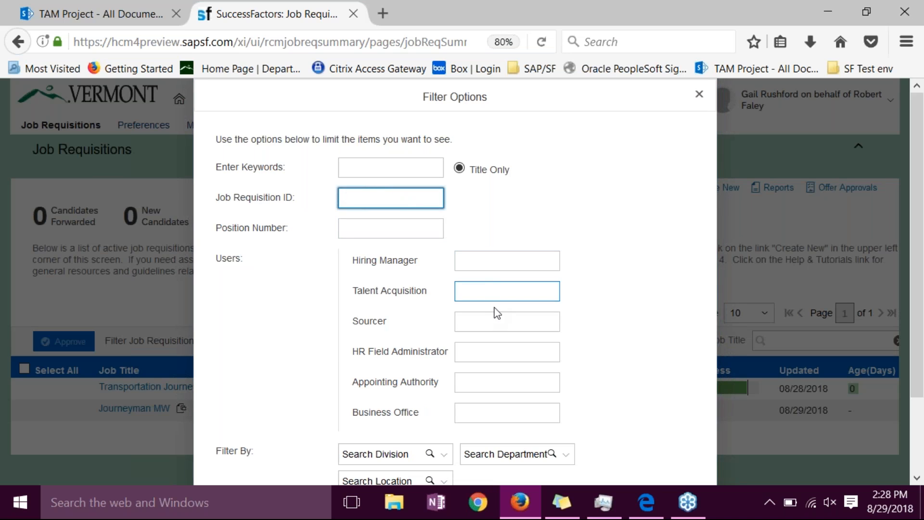
{"action": "left_click", "coordinate": [698, 95]}
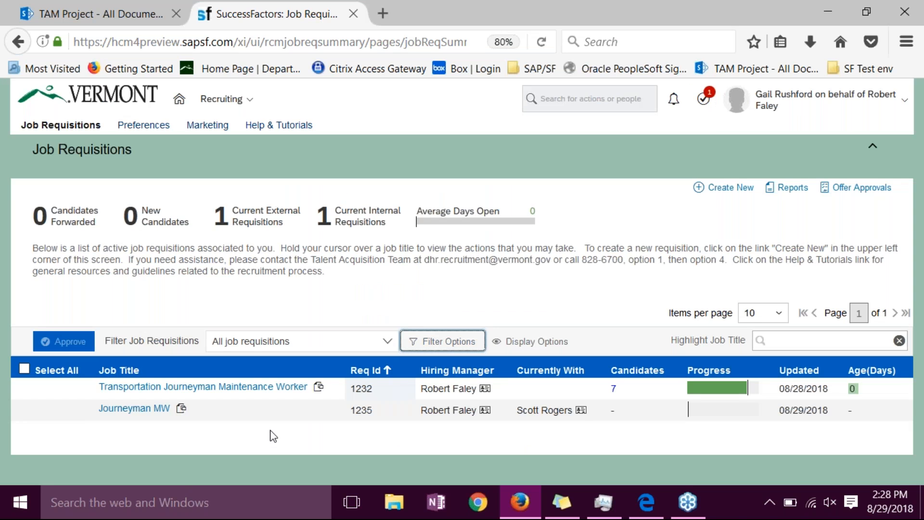
- Open the Transportation Journeyman Maintenance Worker requisition and go to its candidates
{"action": "mouse_move", "coordinate": [262, 391]}
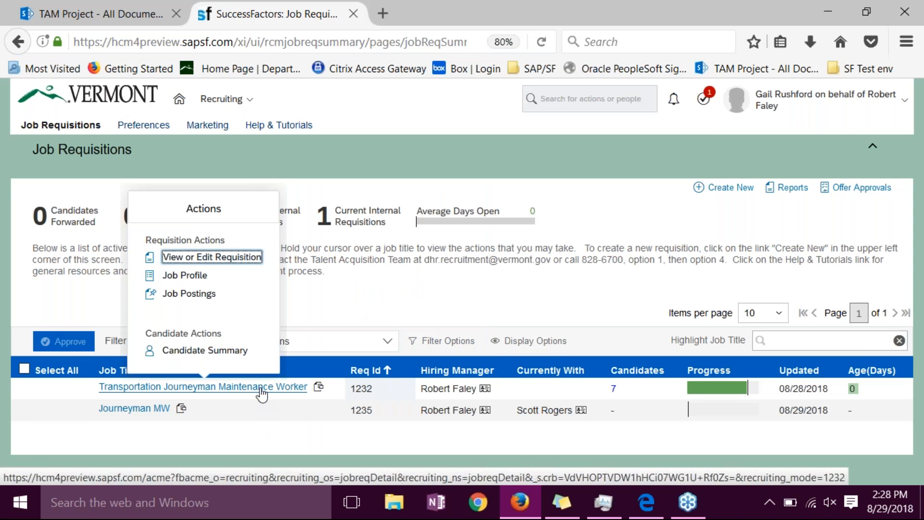
{"action": "left_click", "coordinate": [222, 257]}
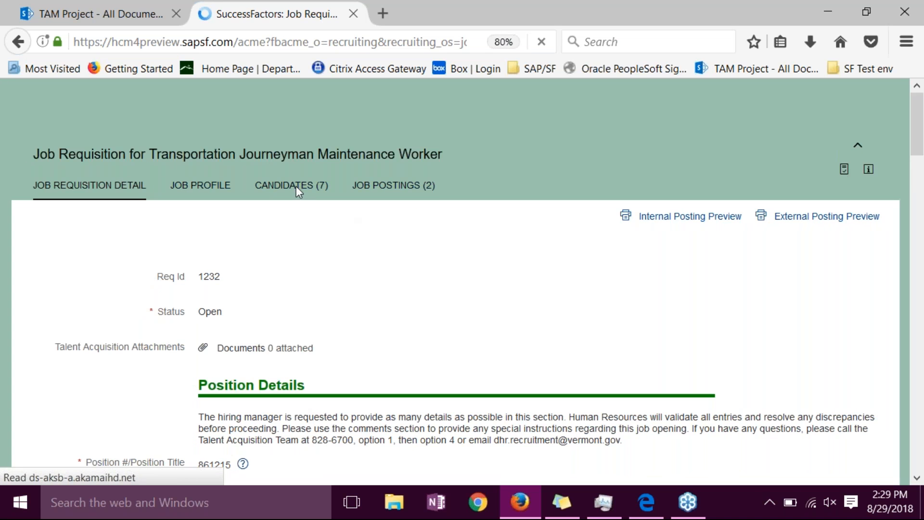
{"action": "left_click", "coordinate": [294, 186]}
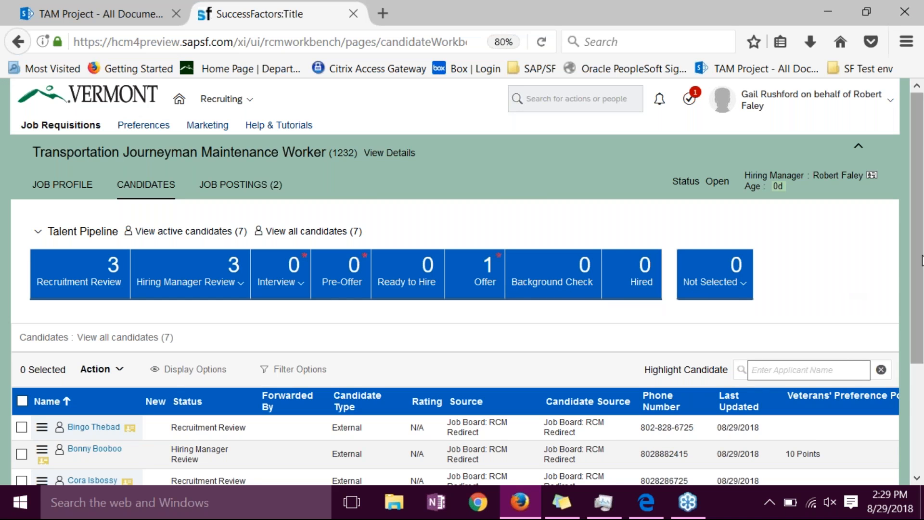
- Review the talent pipeline and candidate list, and show the actions available for candidates
{"action": "scroll", "coordinate": [917, 297], "scroll_direction": "down", "scroll_amount": 2}
{"action": "left_click_drag", "start_coordinate": [914, 292], "coordinate": [920, 322]}
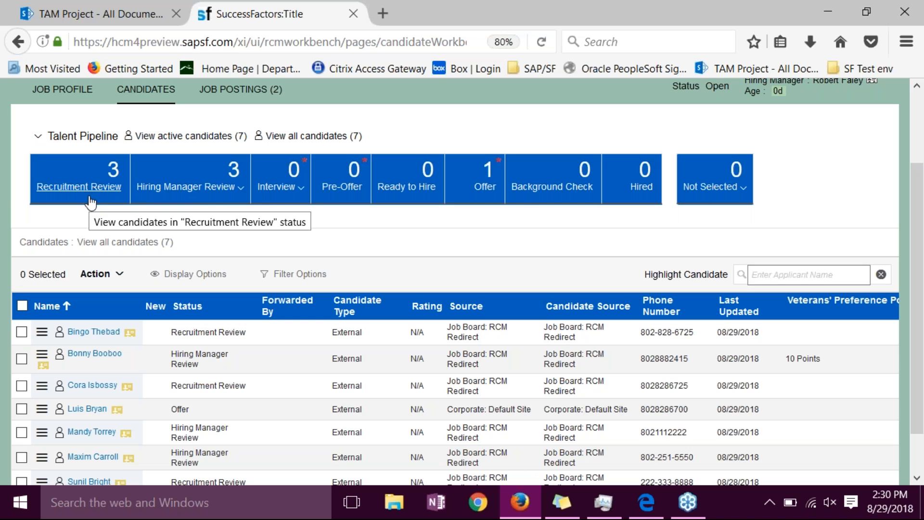
{"action": "left_click", "coordinate": [100, 273]}
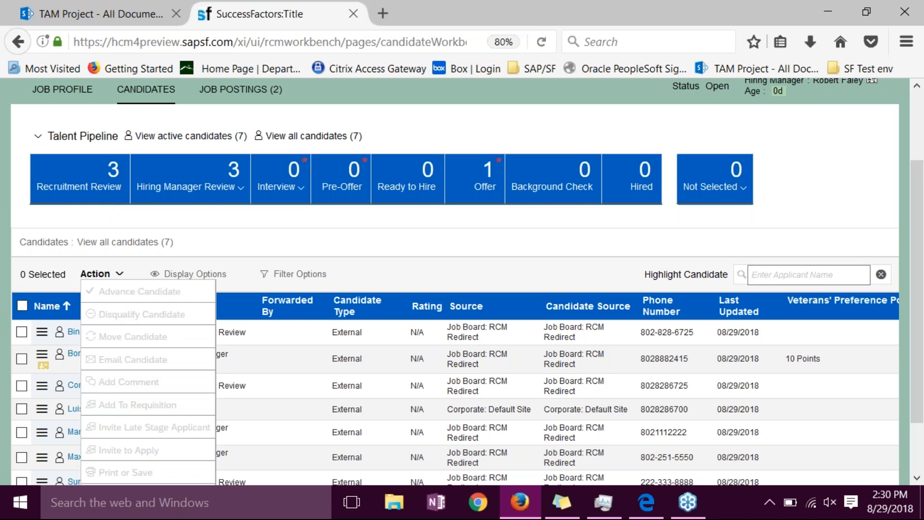
- Hide the Source and Candidate Source columns in the candidates table
{"action": "left_click_drag", "start_coordinate": [284, 244], "coordinate": [290, 197]}
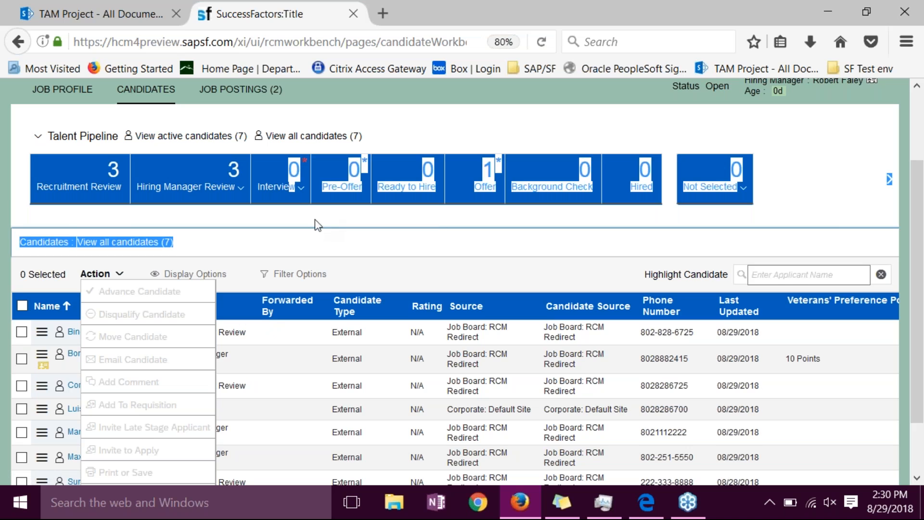
{"action": "left_click", "coordinate": [312, 238]}
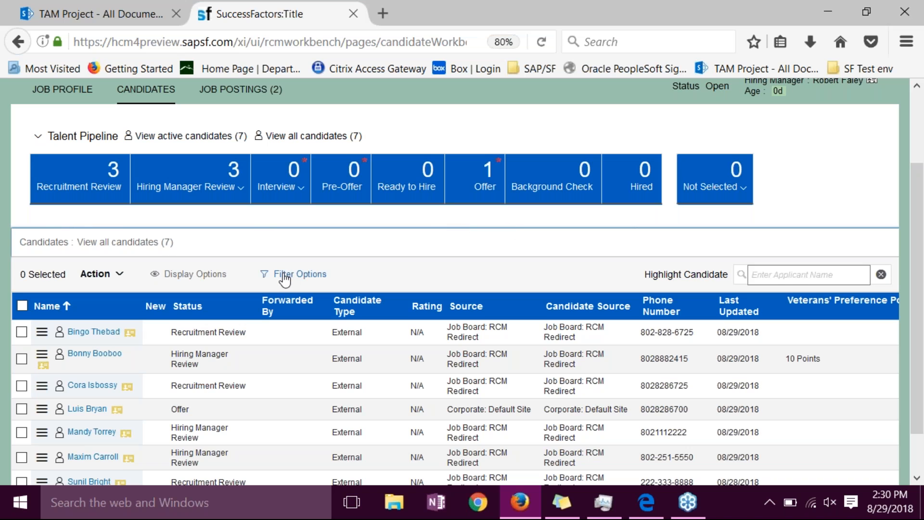
{"action": "left_click", "coordinate": [213, 274]}
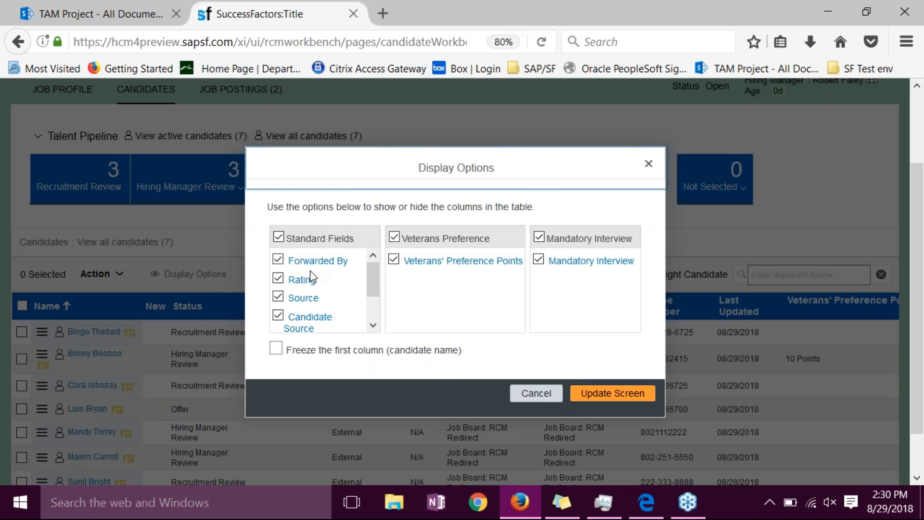
{"action": "left_click", "coordinate": [296, 300]}
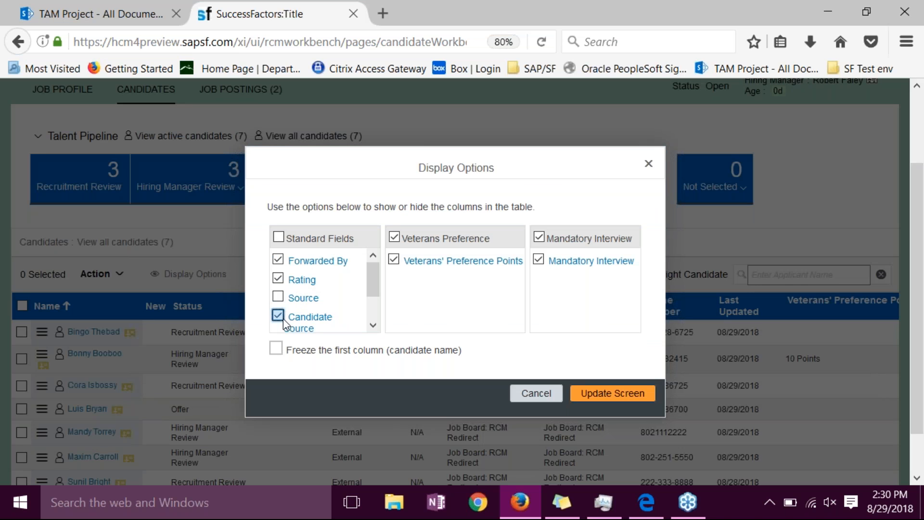
{"action": "left_click", "coordinate": [599, 392]}
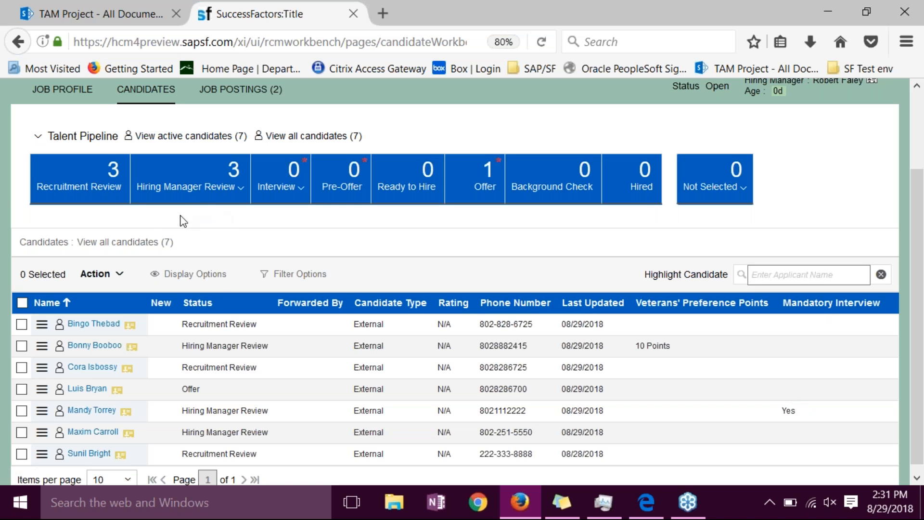
- List only the candidates in Hiring Manager Review and view the resumes of all of them together
{"action": "left_click", "coordinate": [80, 188]}
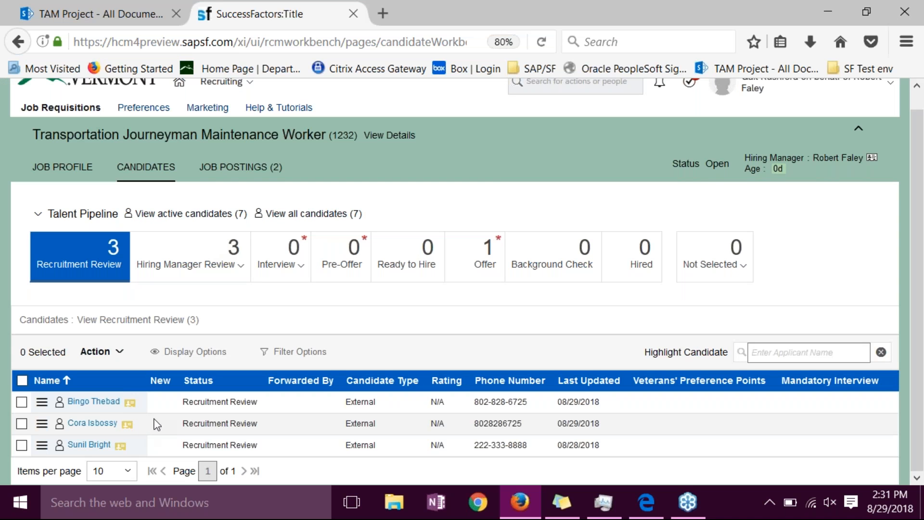
{"action": "left_click", "coordinate": [199, 266]}
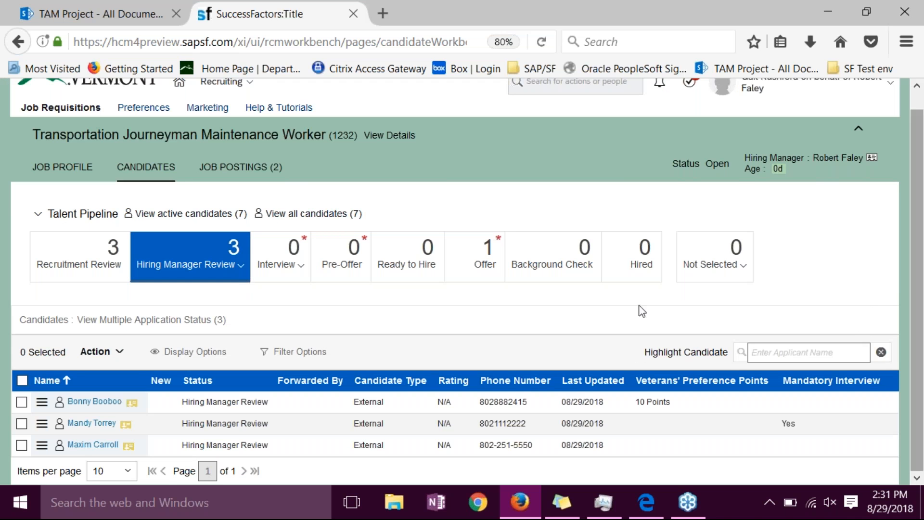
{"action": "left_click", "coordinate": [22, 380]}
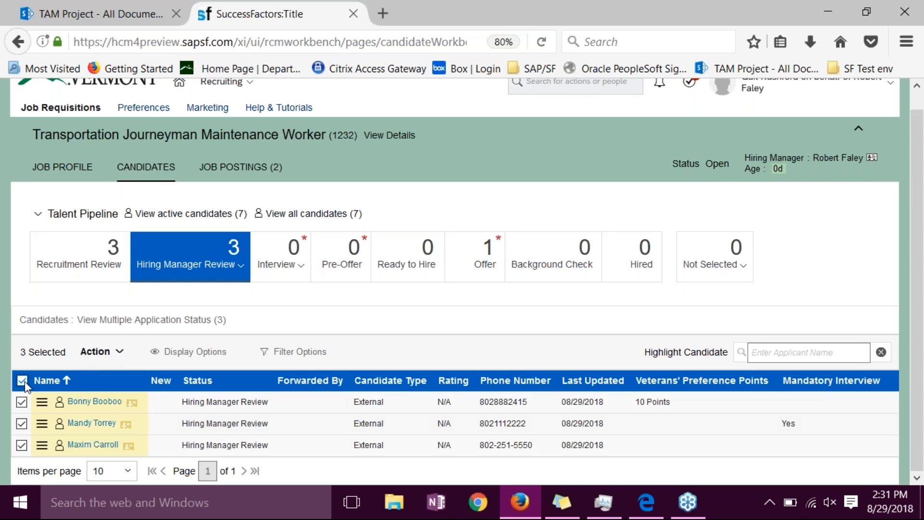
{"action": "left_click", "coordinate": [95, 355]}
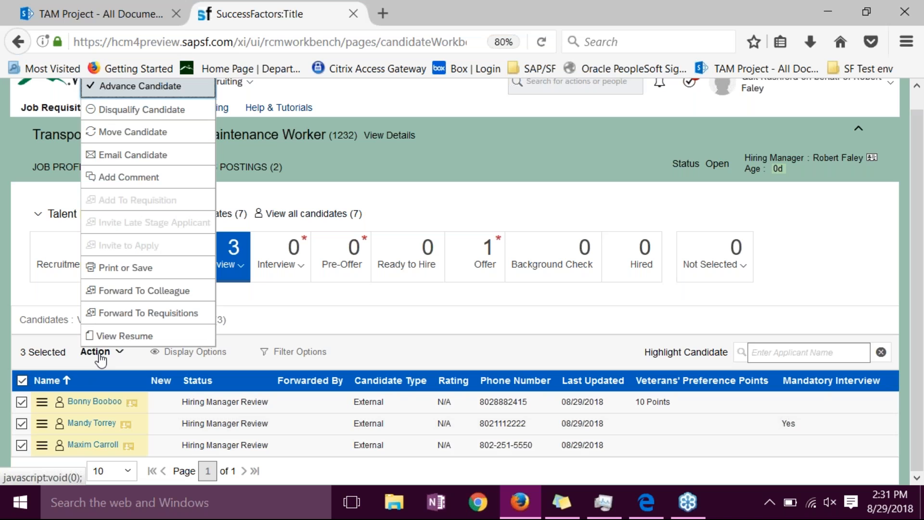
{"action": "left_click", "coordinate": [131, 336]}
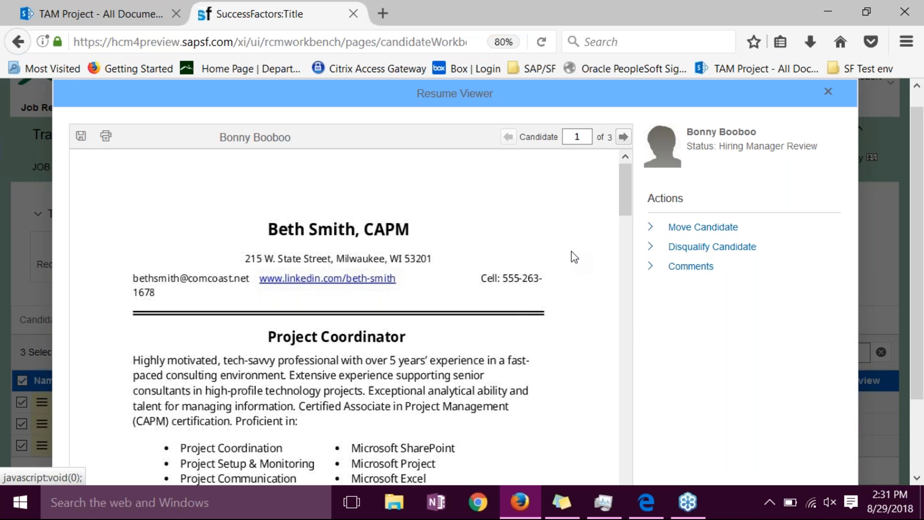
- Go to the second candidate's resume and look at the Move Candidate choices, including the Not Selected sub-items, without applying any
{"action": "left_click_drag", "start_coordinate": [624, 198], "coordinate": [613, 171]}
{"action": "left_click", "coordinate": [623, 137]}
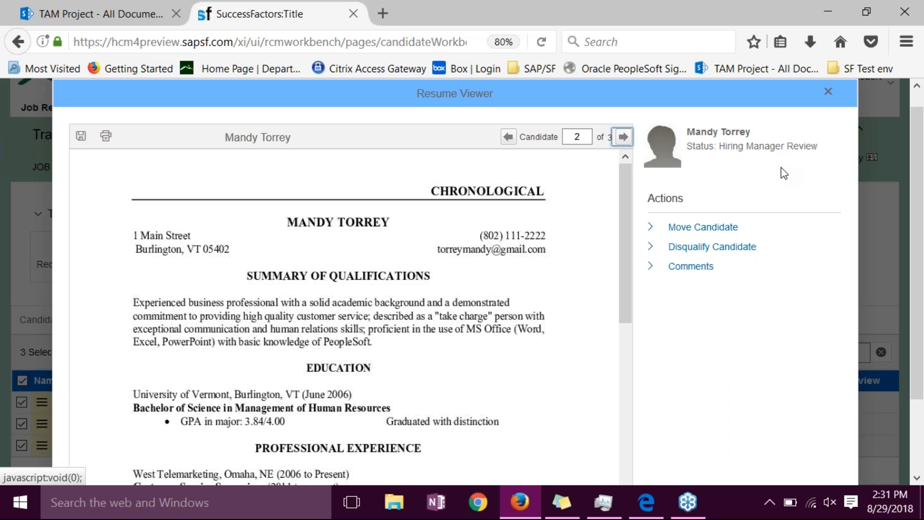
{"action": "left_click", "coordinate": [654, 230]}
{"action": "left_click", "coordinate": [692, 253]}
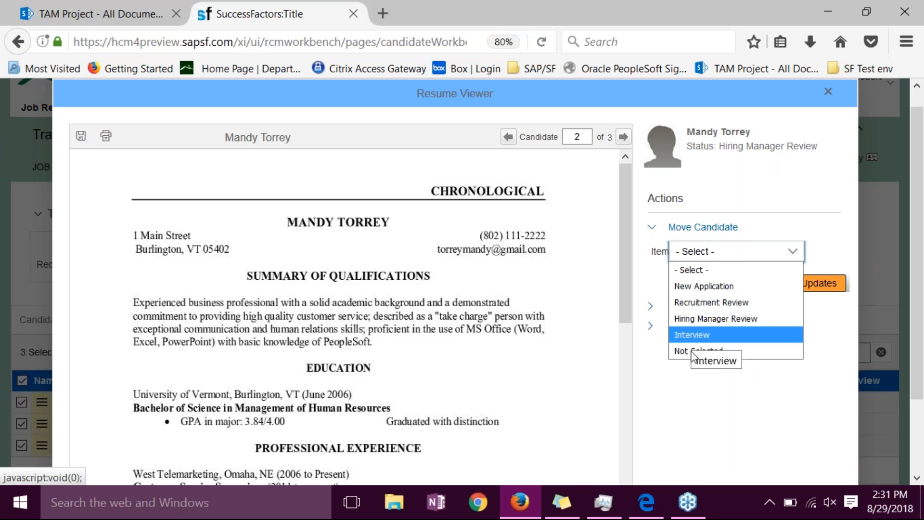
{"action": "left_click", "coordinate": [693, 389]}
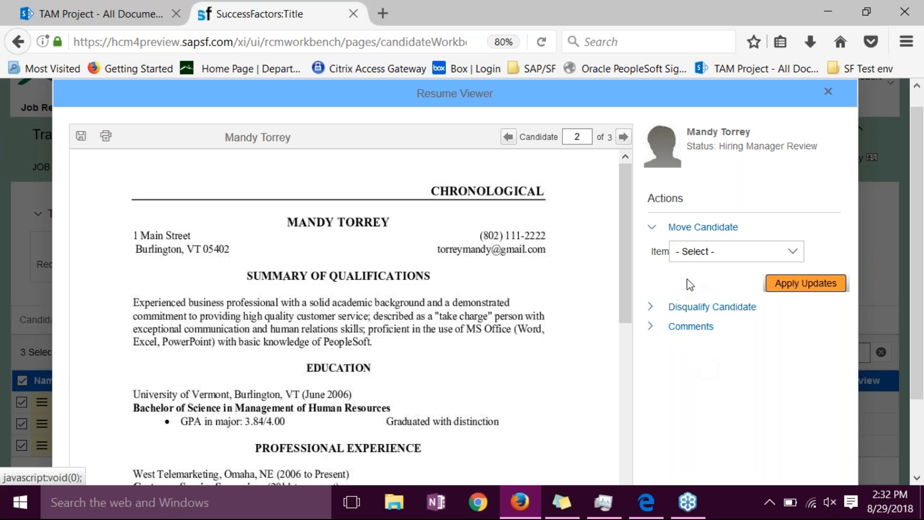
{"action": "left_click", "coordinate": [689, 255]}
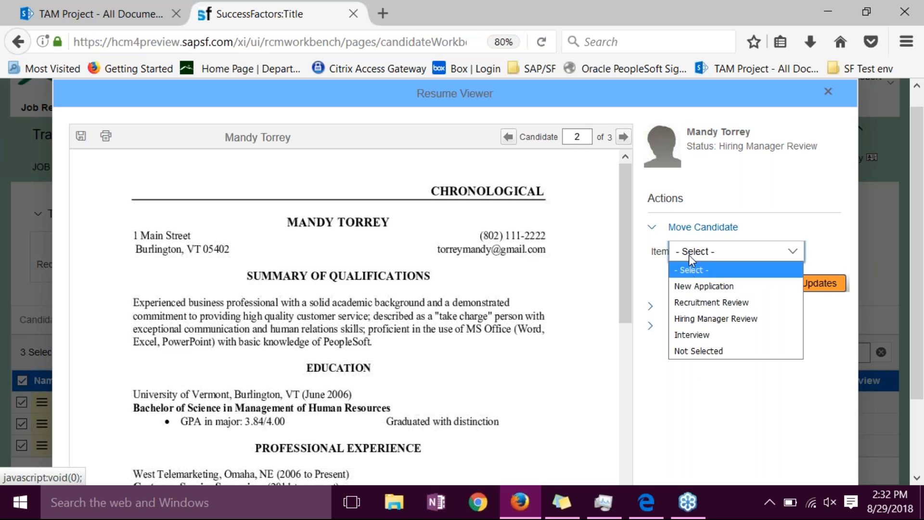
{"action": "left_click", "coordinate": [689, 355]}
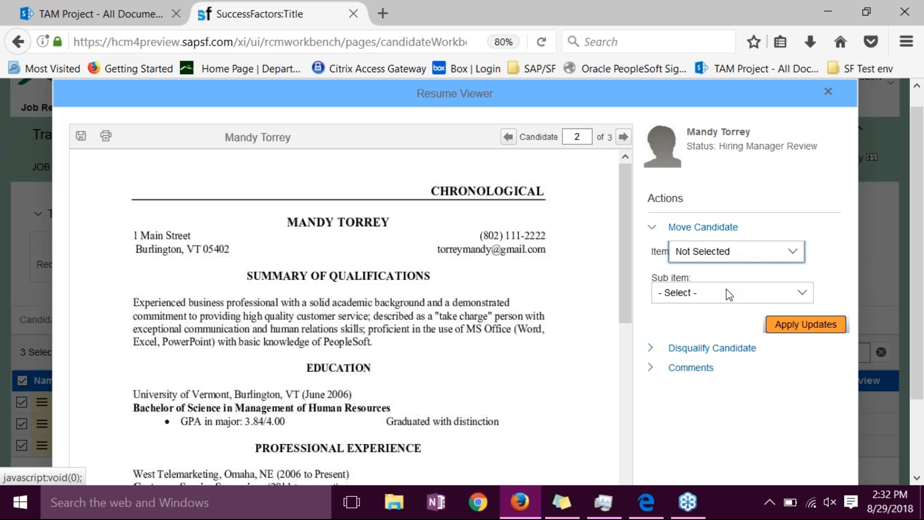
{"action": "left_click", "coordinate": [724, 298]}
{"action": "left_click", "coordinate": [736, 432]}
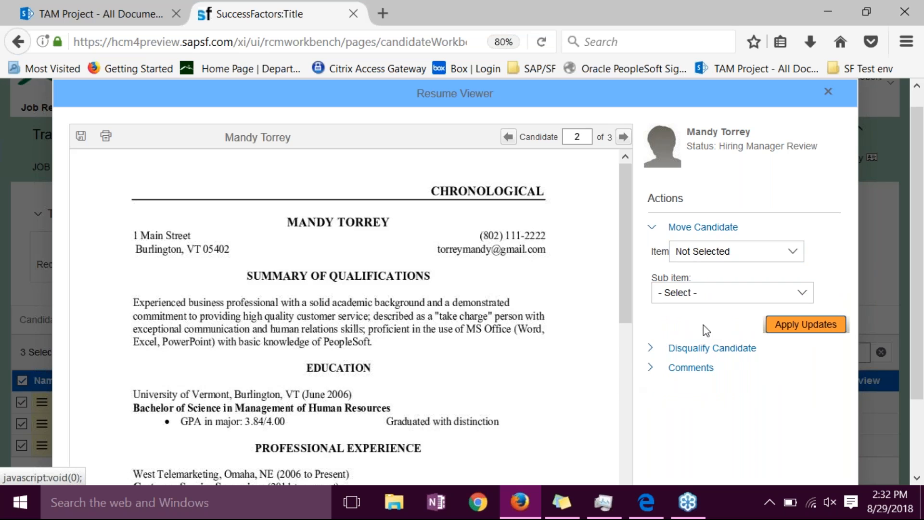
- Read the third candidate's resume and page back through to the first candidate's resume
{"action": "left_click", "coordinate": [623, 138]}
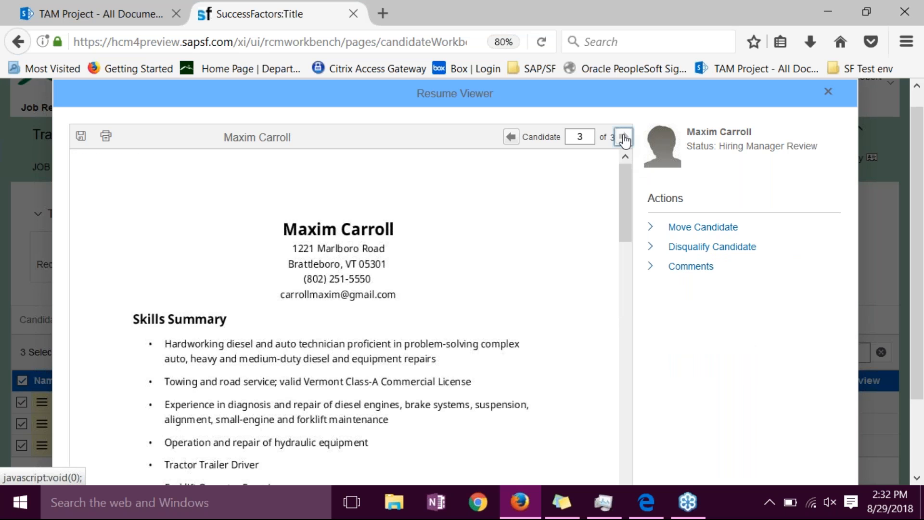
{"action": "left_click", "coordinate": [509, 137]}
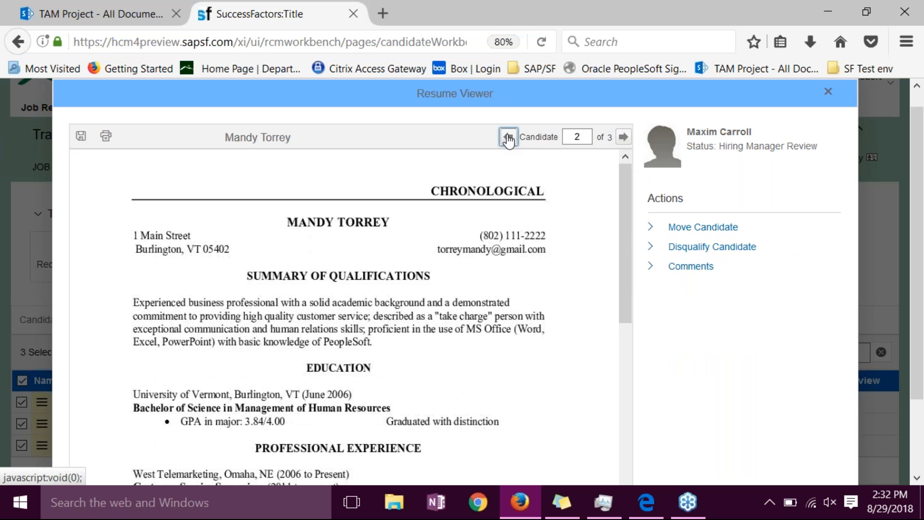
{"action": "left_click", "coordinate": [508, 138]}
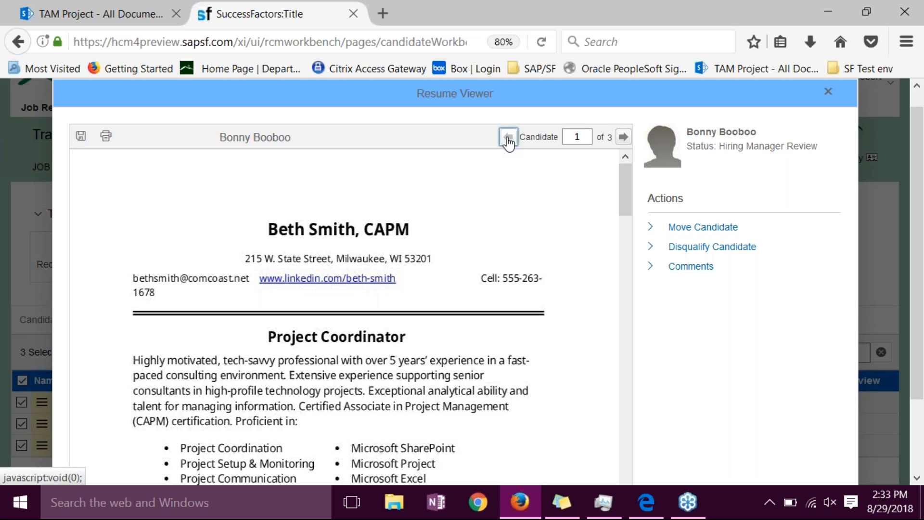
{"action": "left_click", "coordinate": [508, 139]}
- Look at the options for printing and saving one or all resumes, and close the Resume Viewer
{"action": "left_click", "coordinate": [105, 136]}
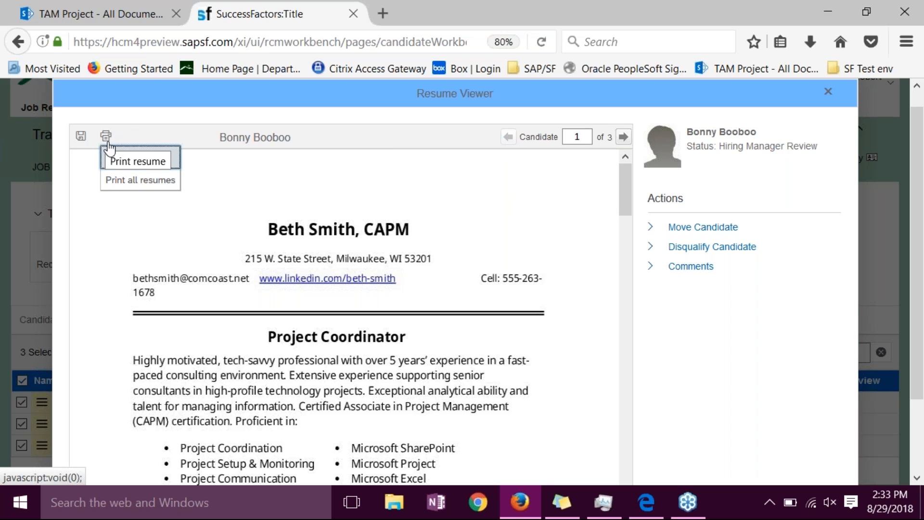
{"action": "left_click", "coordinate": [78, 135]}
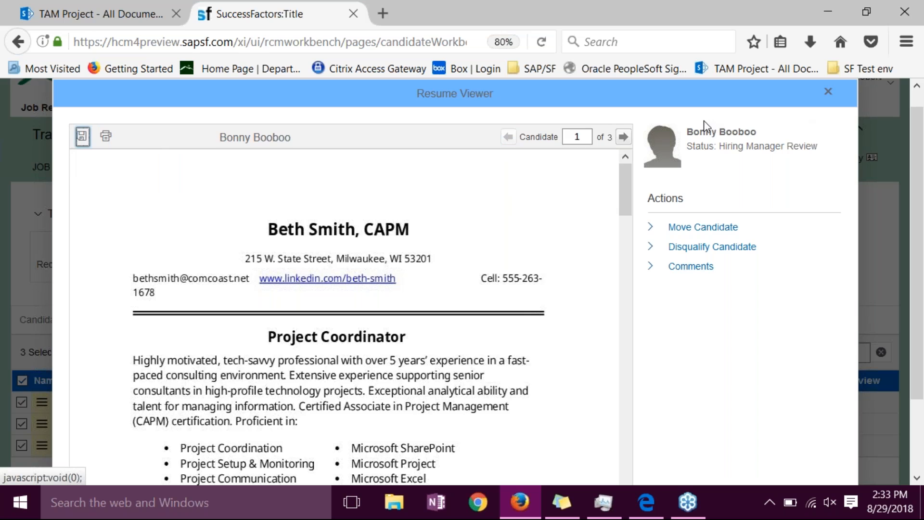
{"action": "mouse_move", "coordinate": [82, 130]}
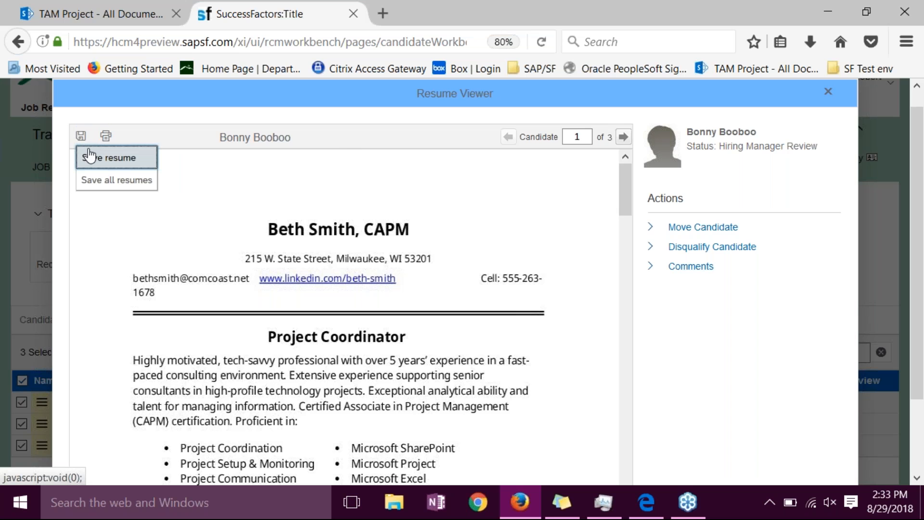
{"action": "left_click", "coordinate": [831, 96]}
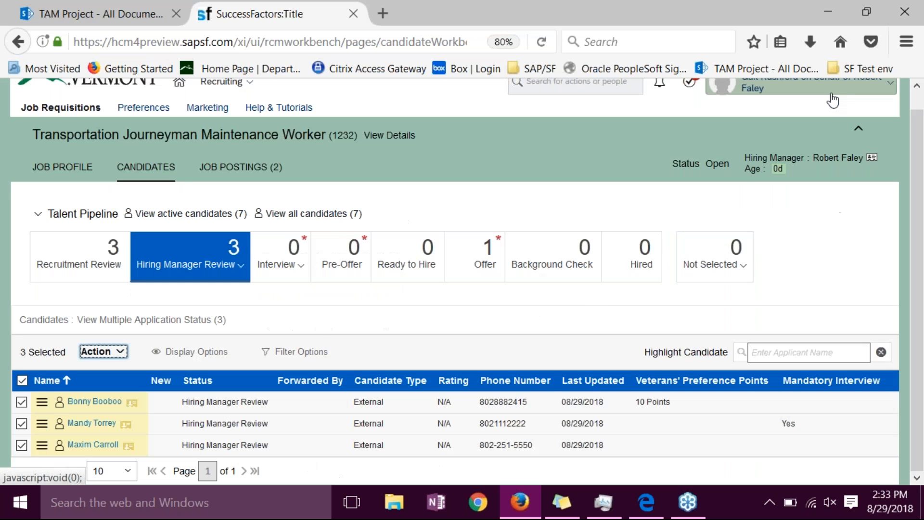
- Look over the actions available for the selected candidates and deselect all of them
{"action": "left_click", "coordinate": [102, 352]}
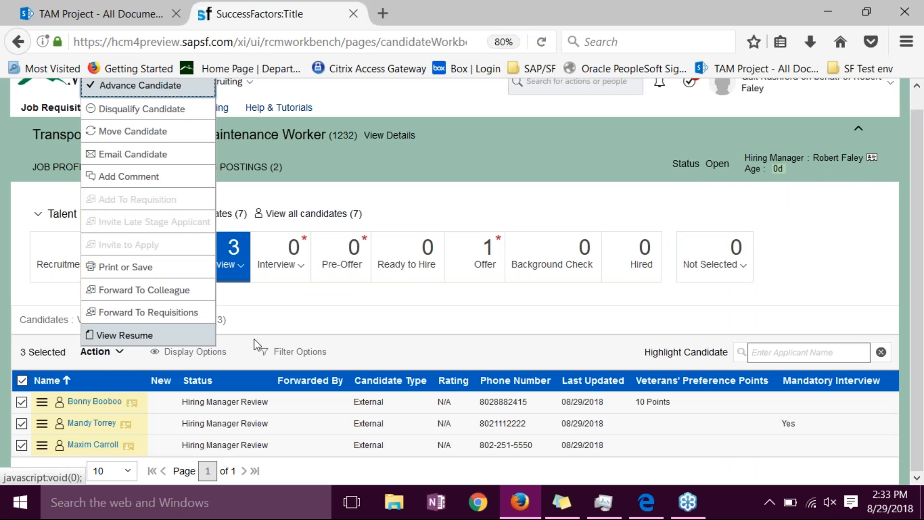
{"action": "left_click", "coordinate": [352, 311]}
{"action": "left_click", "coordinate": [21, 381]}
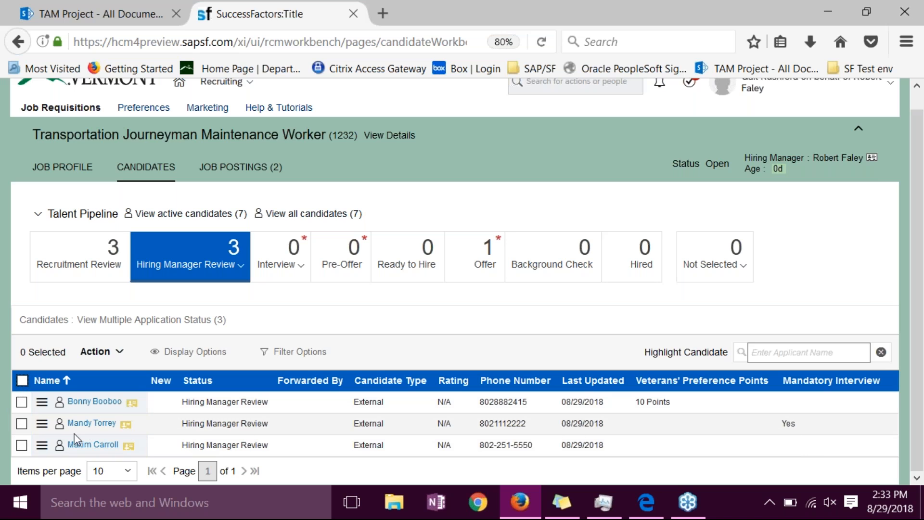
{"action": "left_click_drag", "start_coordinate": [41, 424], "coordinate": [274, 270]}
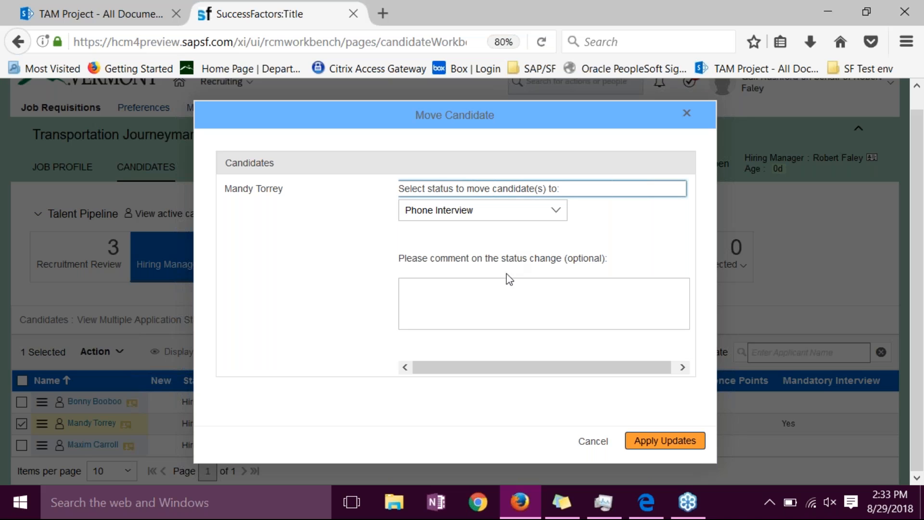
{"action": "left_click", "coordinate": [665, 441]}
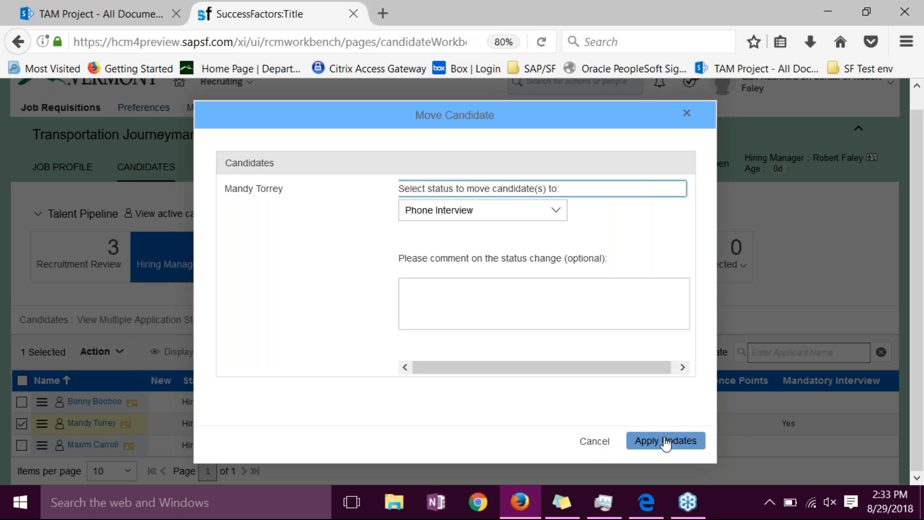
{"action": "left_click", "coordinate": [687, 114]}
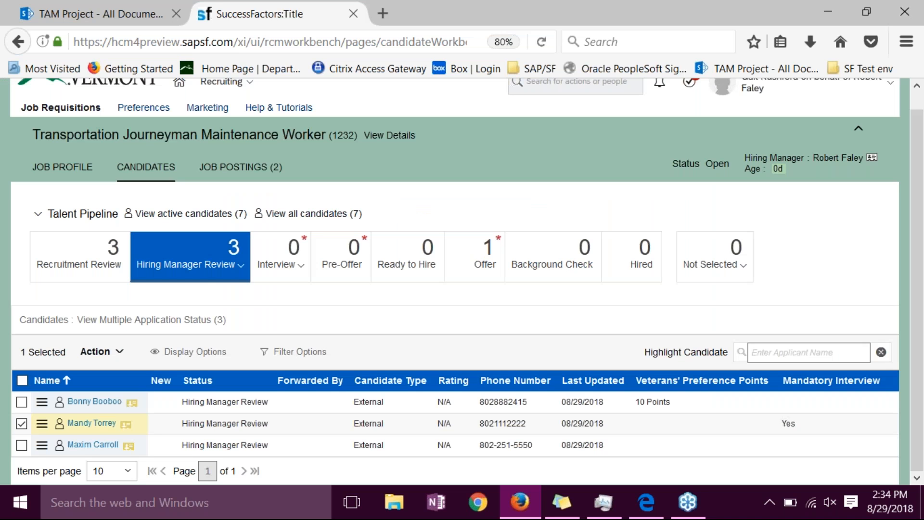
- Move the candidate flagged for a mandatory interview to the Phone Interview status and list the candidates in the Interview stage
{"action": "left_click_drag", "start_coordinate": [41, 423], "coordinate": [284, 259]}
{"action": "left_click_drag", "start_coordinate": [284, 258], "coordinate": [289, 260]}
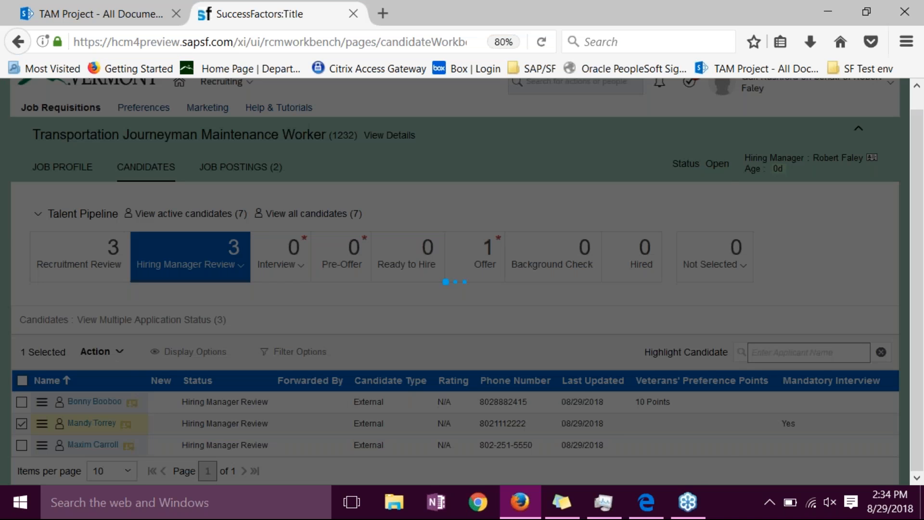
{"action": "left_click", "coordinate": [655, 448]}
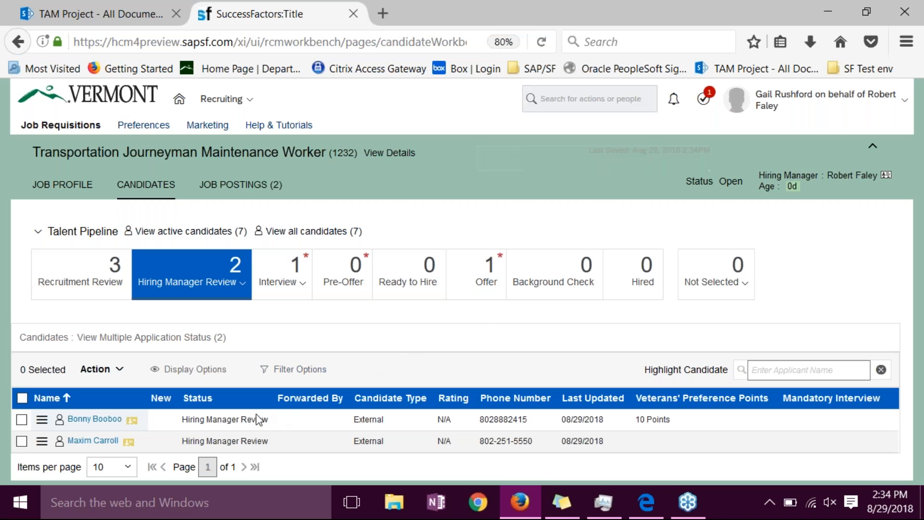
{"action": "left_click", "coordinate": [283, 286]}
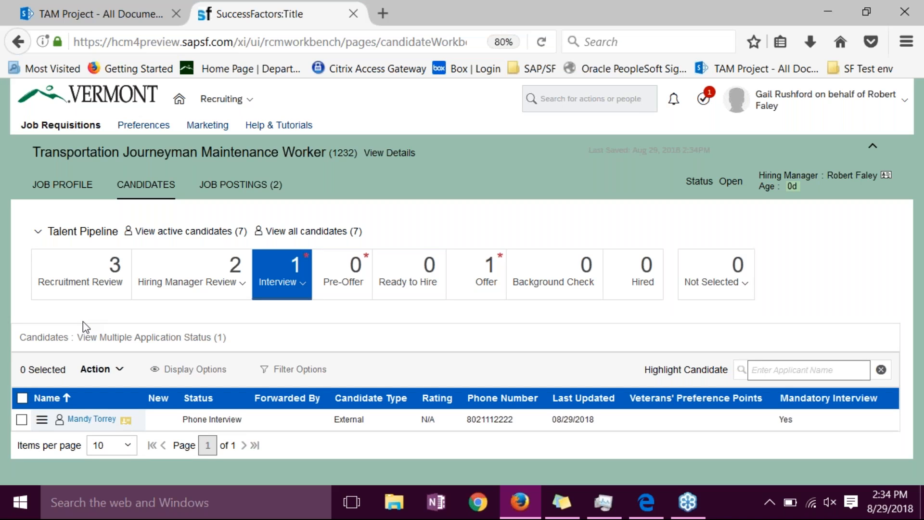
- Look at the Add Comment form for the Phone Interview candidate without adding a comment, and open that candidate's application
{"action": "left_click", "coordinate": [20, 421]}
{"action": "left_click", "coordinate": [99, 369]}
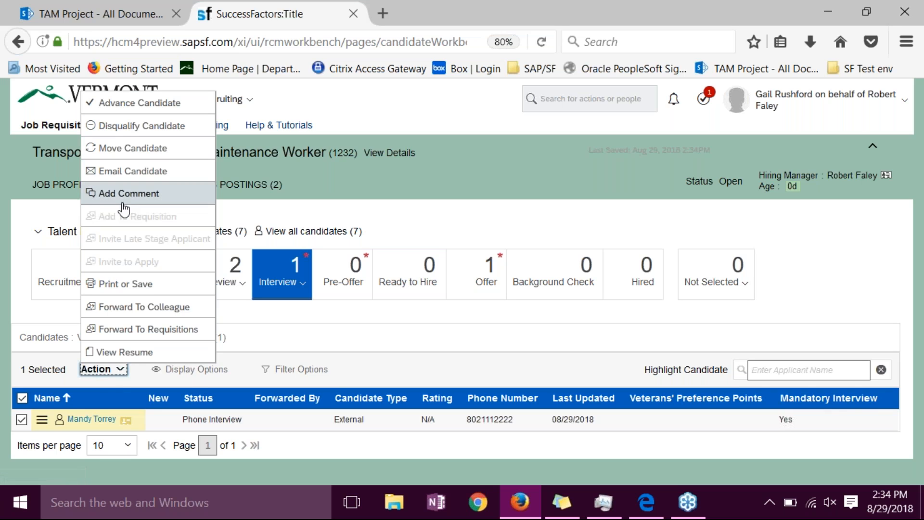
{"action": "left_click", "coordinate": [144, 195]}
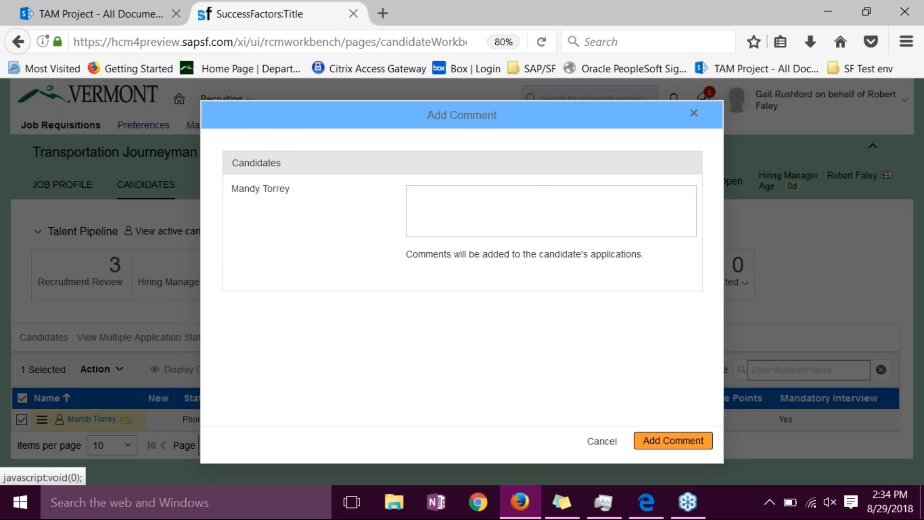
{"action": "left_click", "coordinate": [612, 443]}
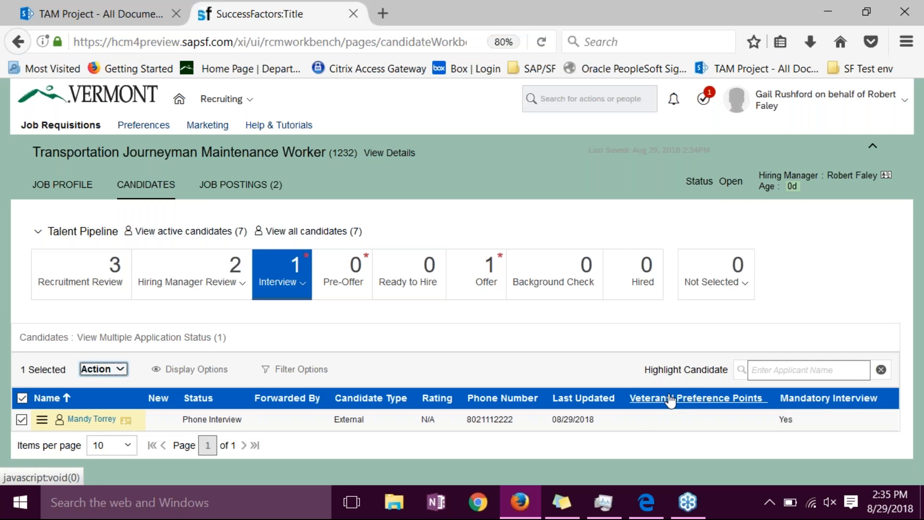
{"action": "left_click", "coordinate": [92, 419]}
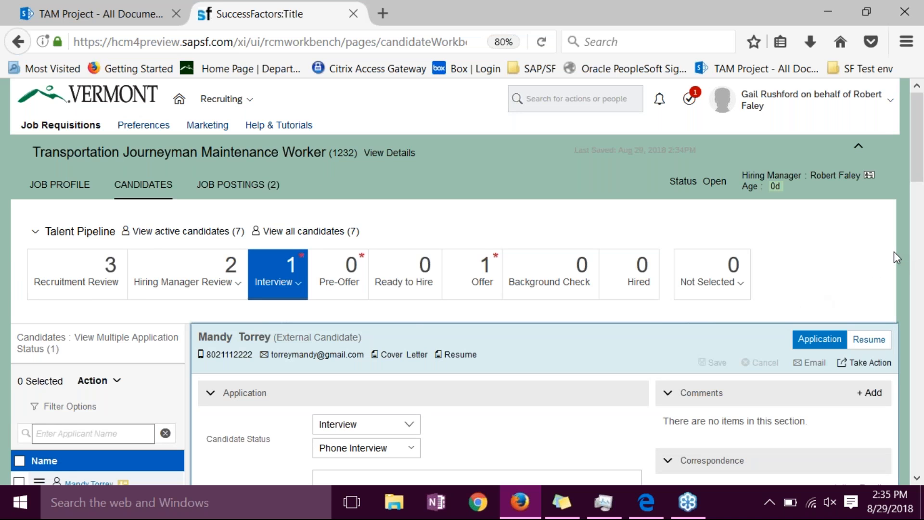
- Add the comment "Need to schedule in person" to the Phone Interview candidate's application and save it
{"action": "scroll", "coordinate": [916, 192], "scroll_direction": "down", "scroll_amount": 1}
{"action": "left_click_drag", "start_coordinate": [917, 192], "coordinate": [917, 212]}
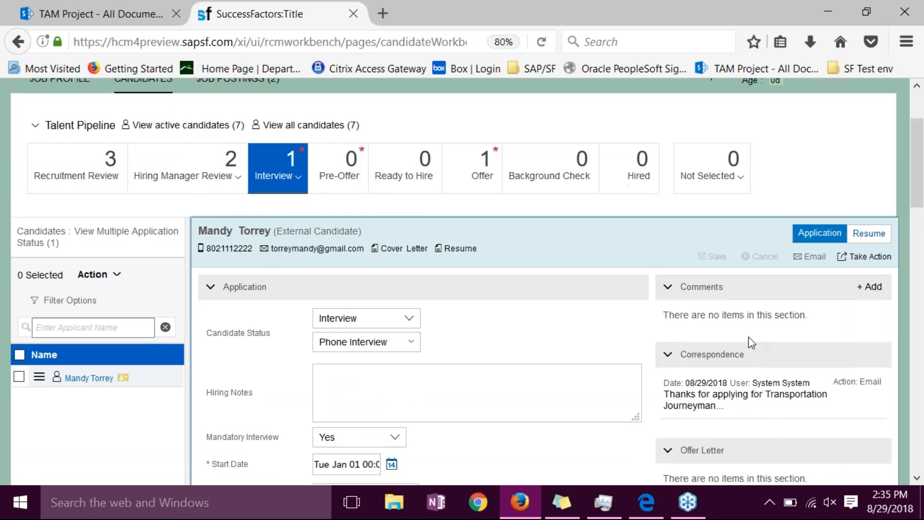
{"action": "left_click", "coordinate": [868, 289]}
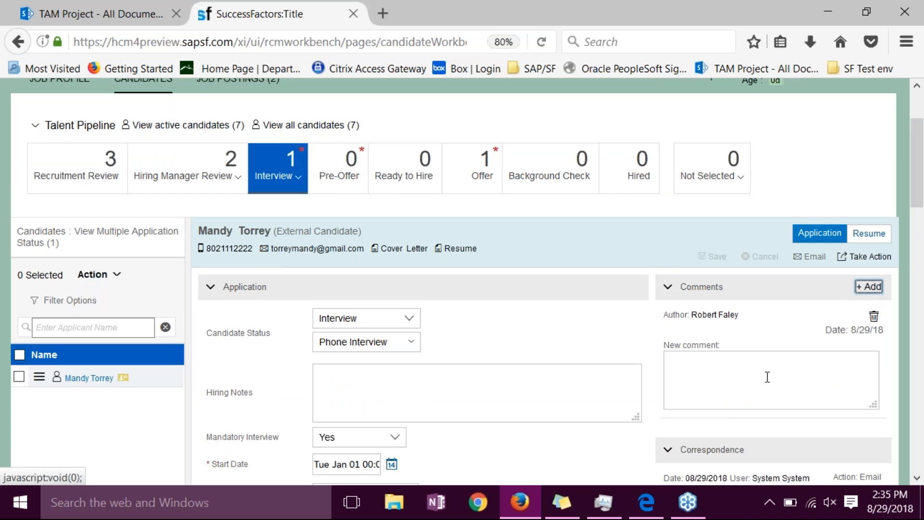
{"action": "left_click", "coordinate": [728, 384]}
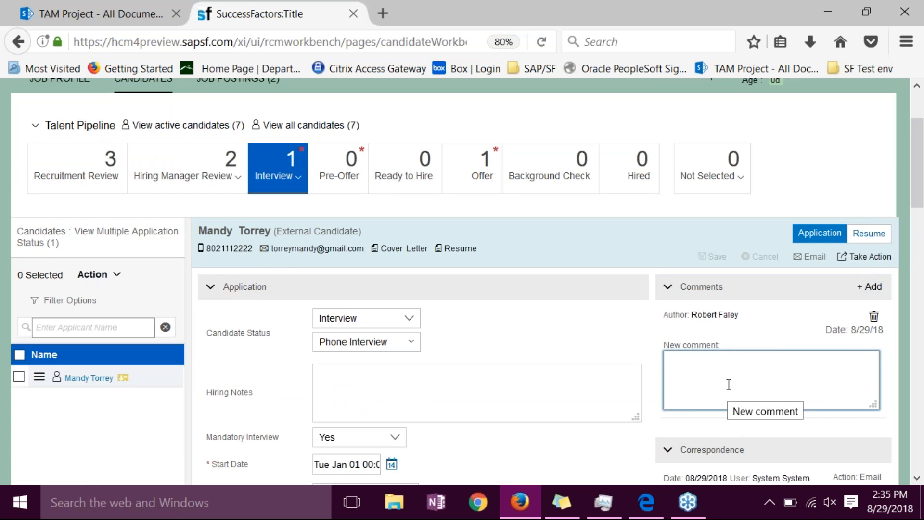
{"action": "type", "text": "Ned"}
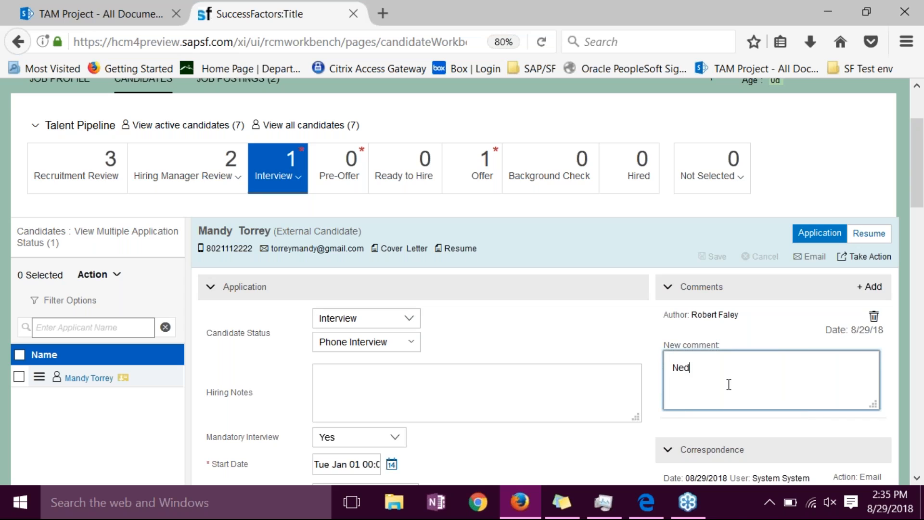
{"action": "key", "text": "BackSpace"}
{"action": "type", "text": "ed to scrh"}
{"action": "key", "text": "BackSpace"}
{"action": "key", "text": "BackSpace"}
{"action": "type", "text": "hedule in person"}
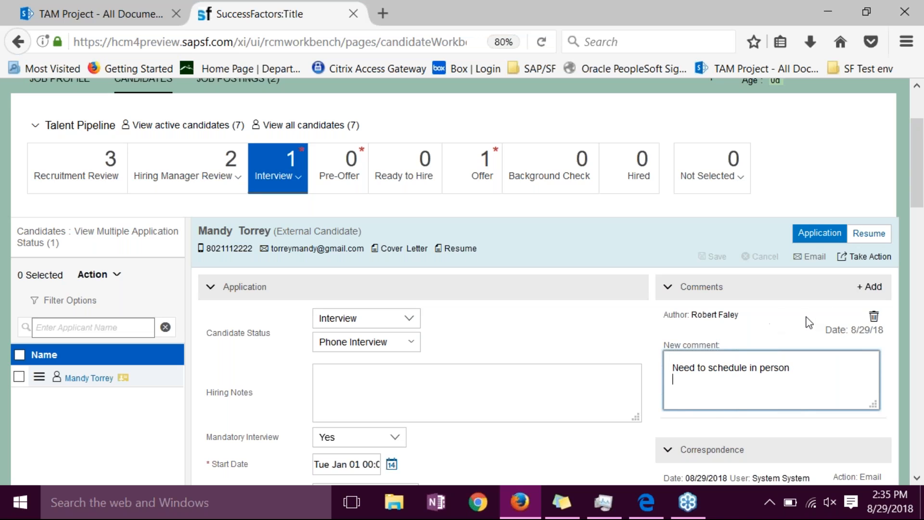
{"action": "left_click", "coordinate": [642, 332]}
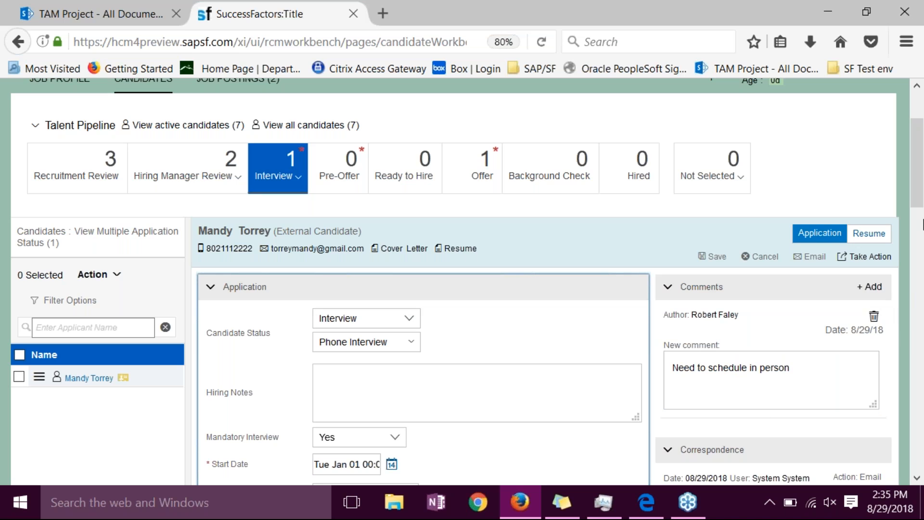
{"action": "left_click", "coordinate": [711, 260]}
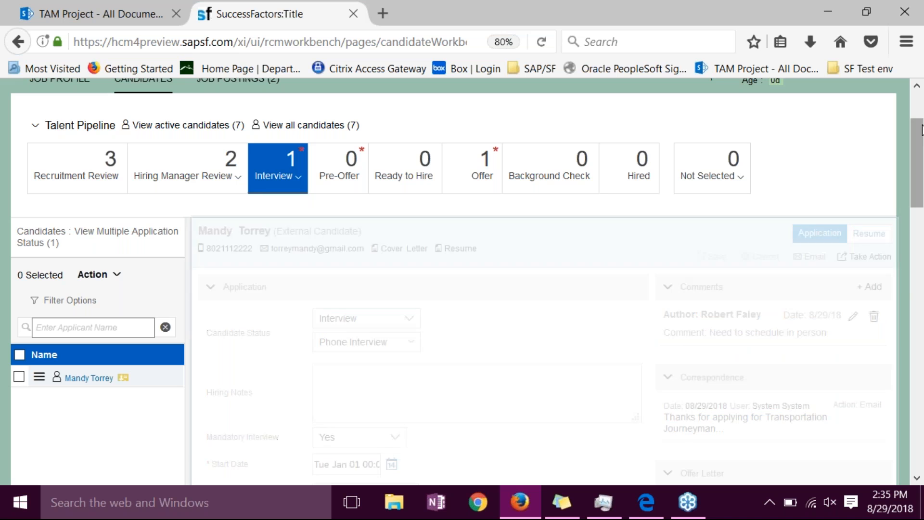
- Review the candidate's application down to the screening details and previous employment, and return to the list of active candidates
{"action": "left_click_drag", "start_coordinate": [921, 130], "coordinate": [921, 267]}
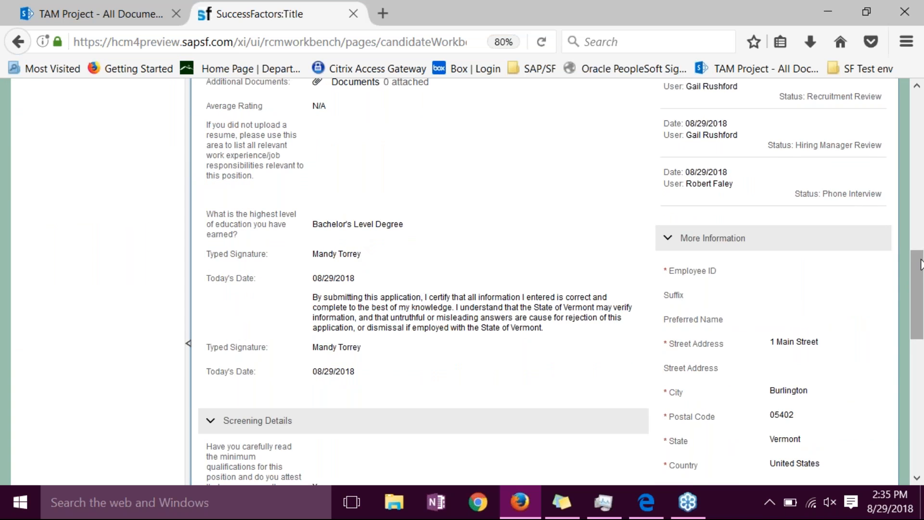
{"action": "left_click_drag", "start_coordinate": [921, 264], "coordinate": [921, 312]}
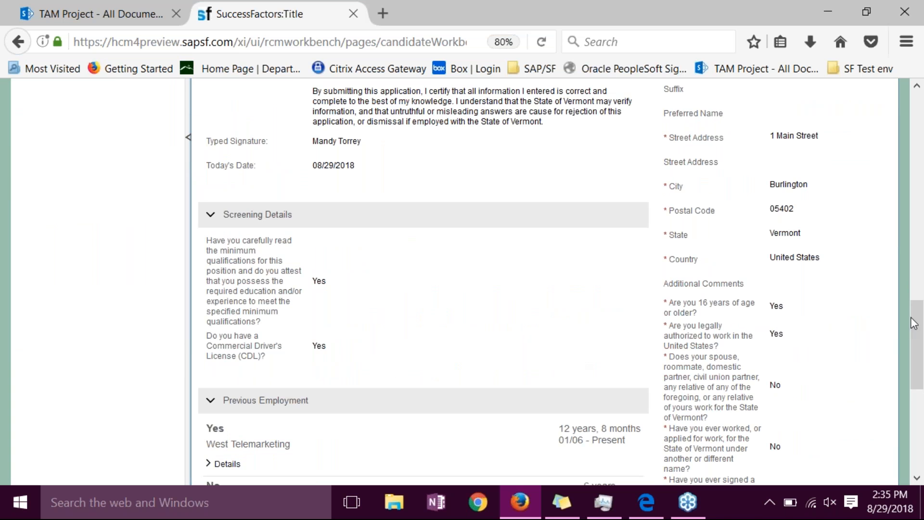
{"action": "left_click_drag", "start_coordinate": [916, 326], "coordinate": [913, 153]}
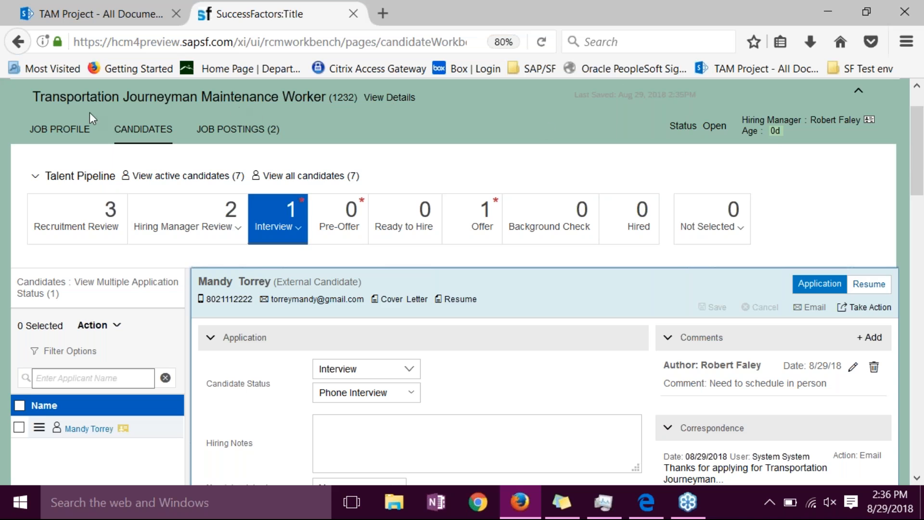
{"action": "left_click", "coordinate": [188, 175]}
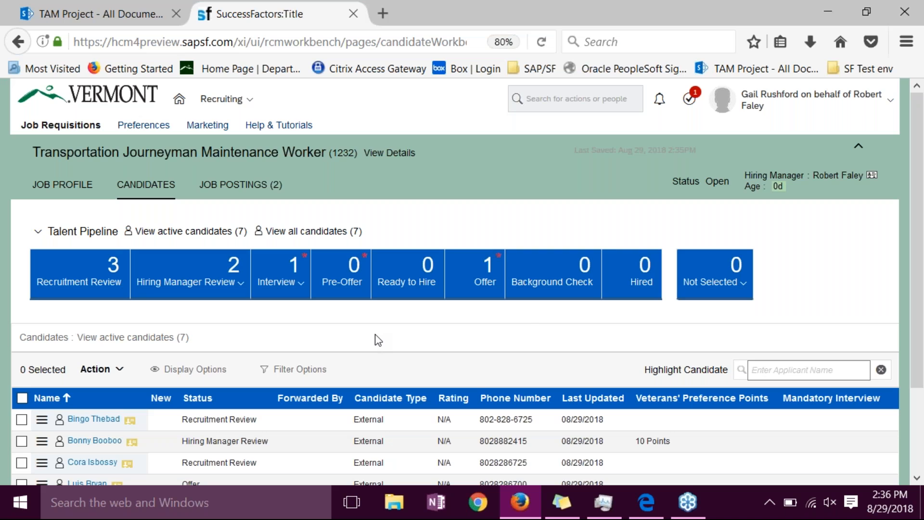
- List only the candidates in the Hiring Manager Review stage
{"action": "left_click_drag", "start_coordinate": [920, 263], "coordinate": [917, 325]}
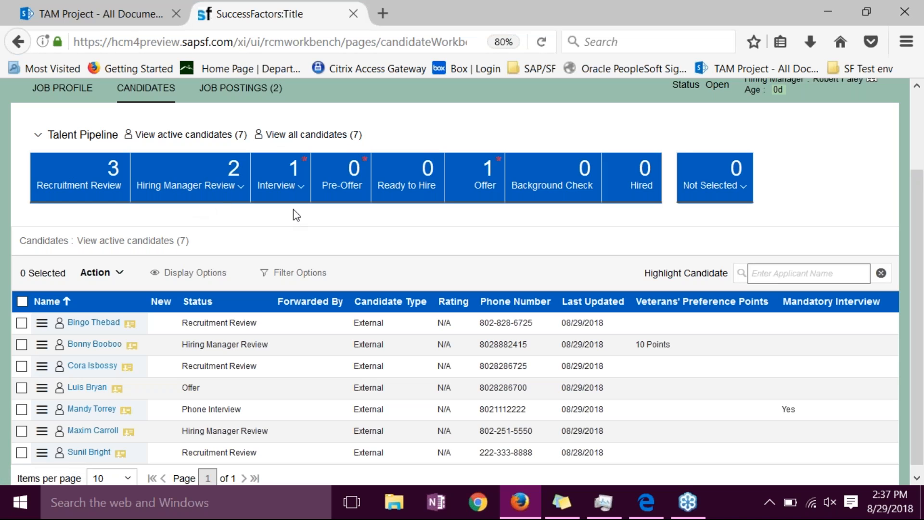
{"action": "left_click", "coordinate": [301, 191]}
{"action": "left_click", "coordinate": [527, 247]}
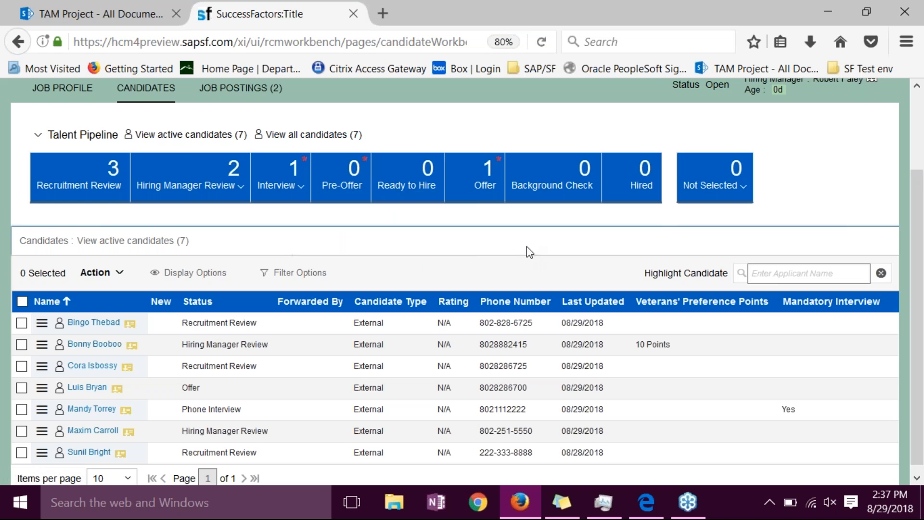
{"action": "left_click", "coordinate": [245, 186]}
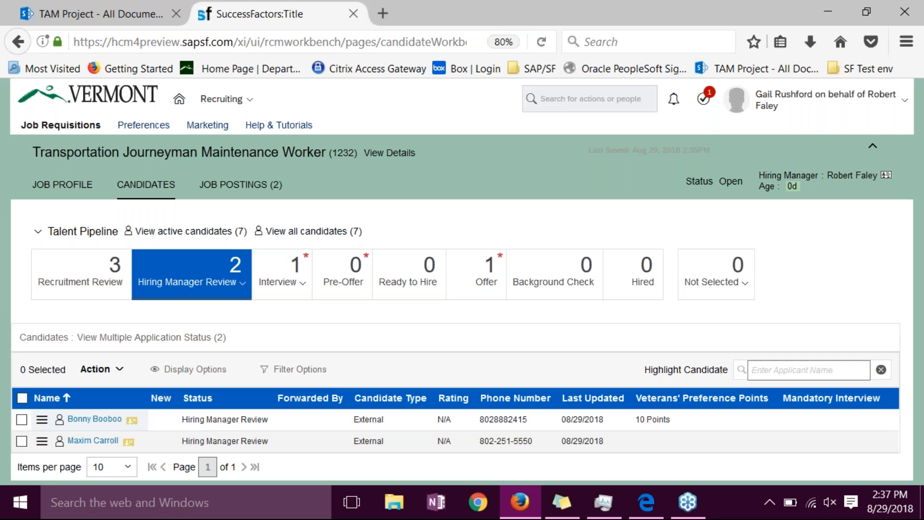
{"action": "left_click", "coordinate": [240, 284]}
{"action": "left_click", "coordinate": [244, 287]}
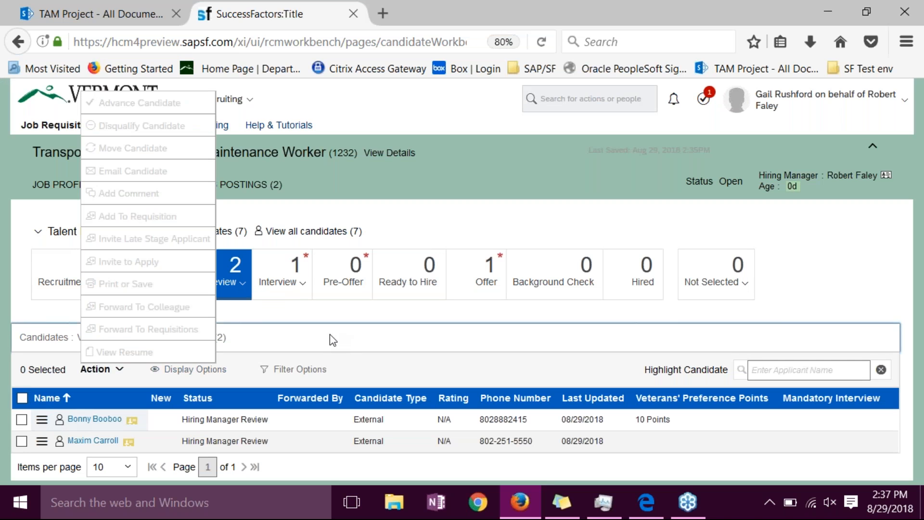
- Select the candidate with 10 veterans' preference points and look at the Advance Candidate form without applying updates
{"action": "left_click", "coordinate": [25, 421]}
{"action": "left_click", "coordinate": [121, 369]}
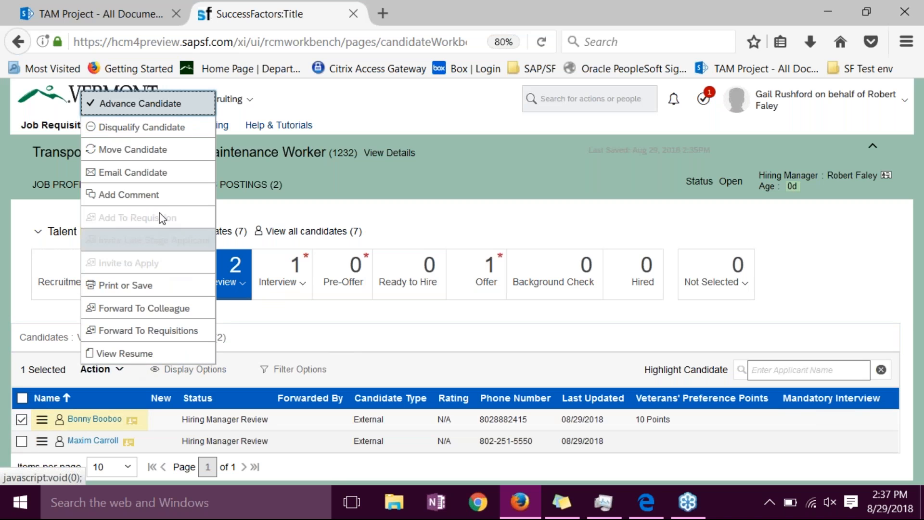
{"action": "left_click", "coordinate": [144, 103]}
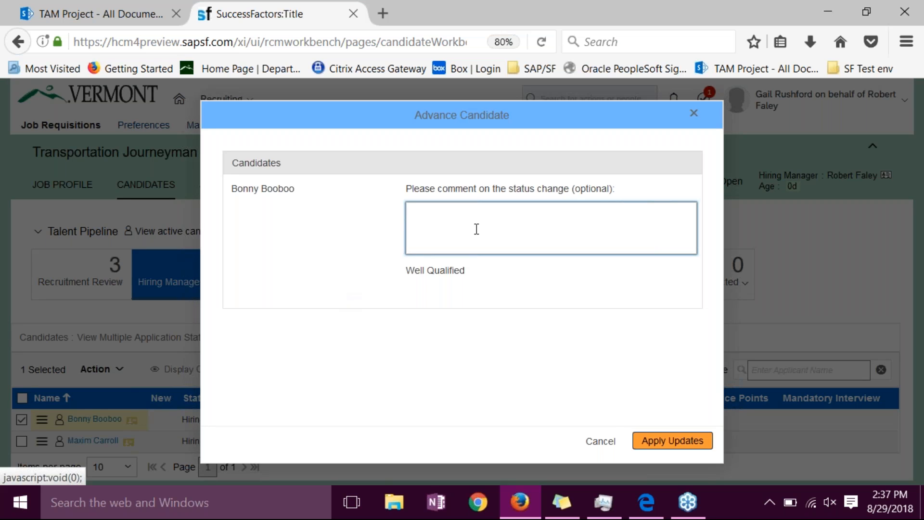
{"action": "left_click", "coordinate": [608, 440]}
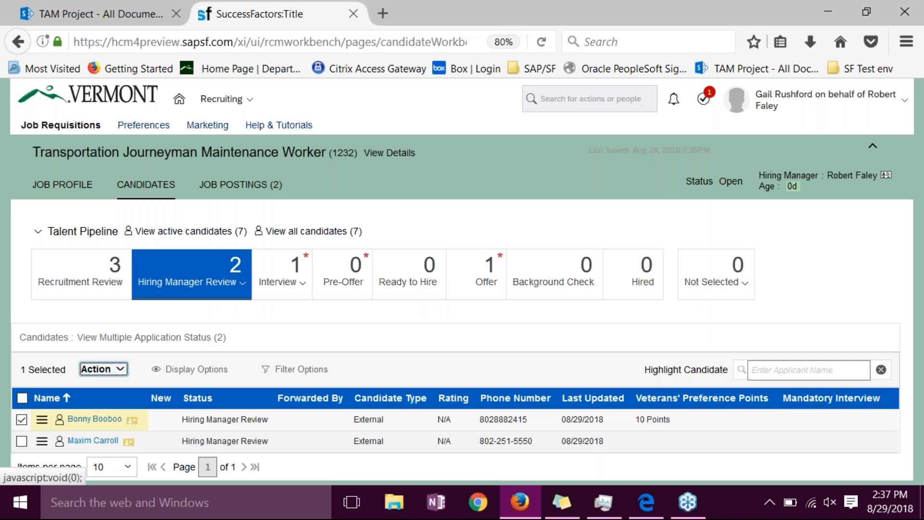
- Look at the statuses offered for moving the selected candidate within Hiring Manager Review, and cancel the move
{"action": "left_click_drag", "start_coordinate": [43, 426], "coordinate": [202, 282]}
{"action": "left_click", "coordinate": [279, 326]}
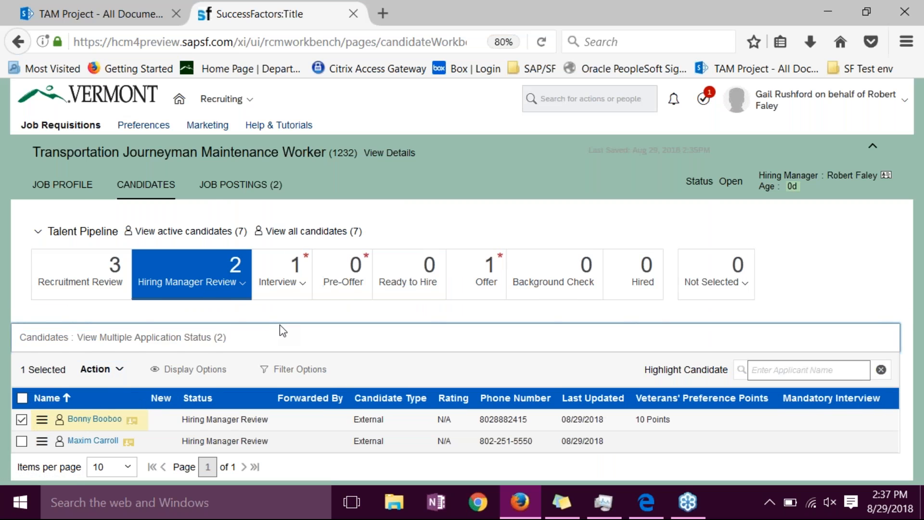
{"action": "left_click", "coordinate": [101, 369]}
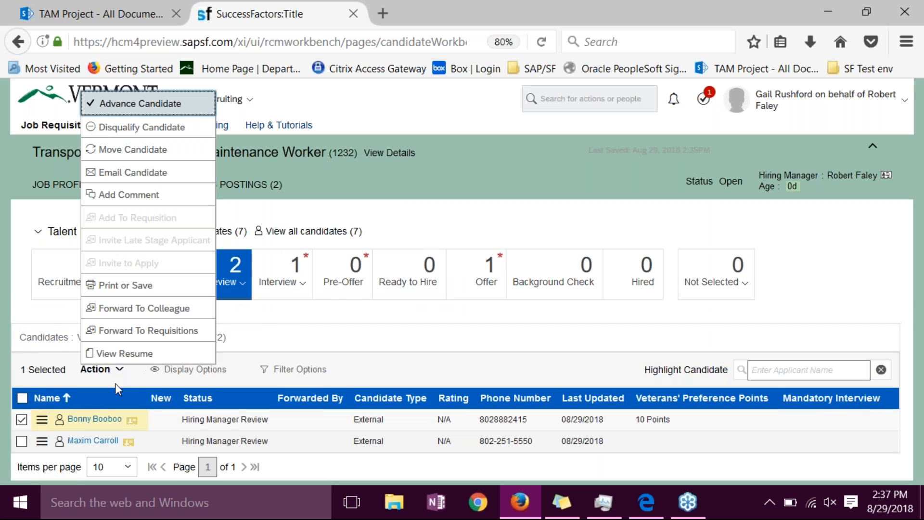
{"action": "left_click", "coordinate": [320, 327]}
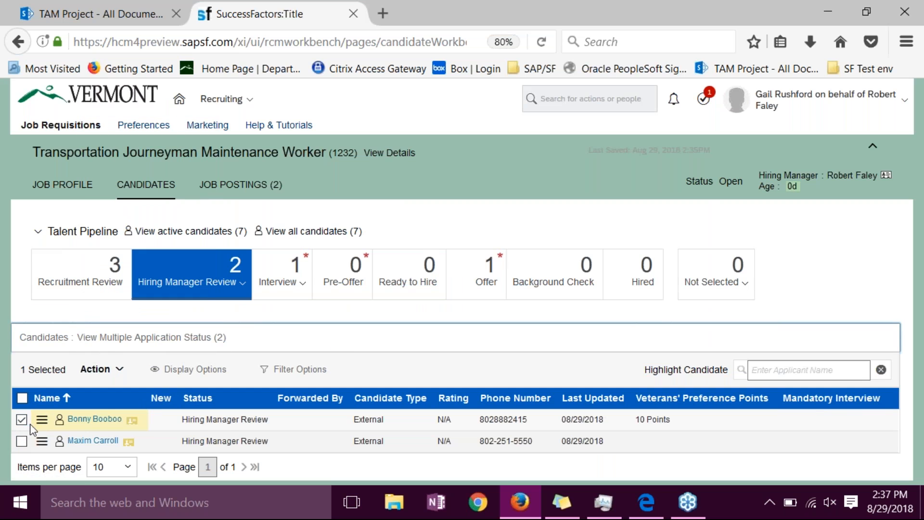
{"action": "left_click_drag", "start_coordinate": [42, 418], "coordinate": [165, 282]}
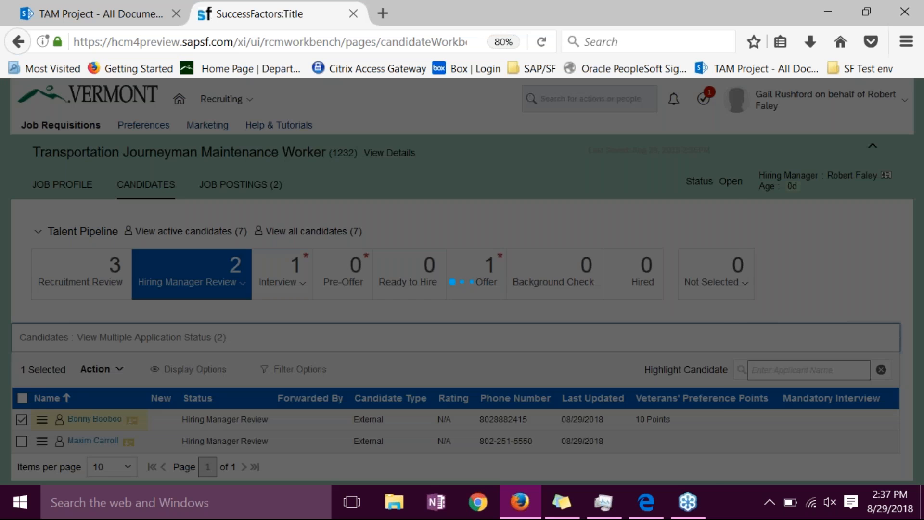
{"action": "left_click", "coordinate": [511, 211]}
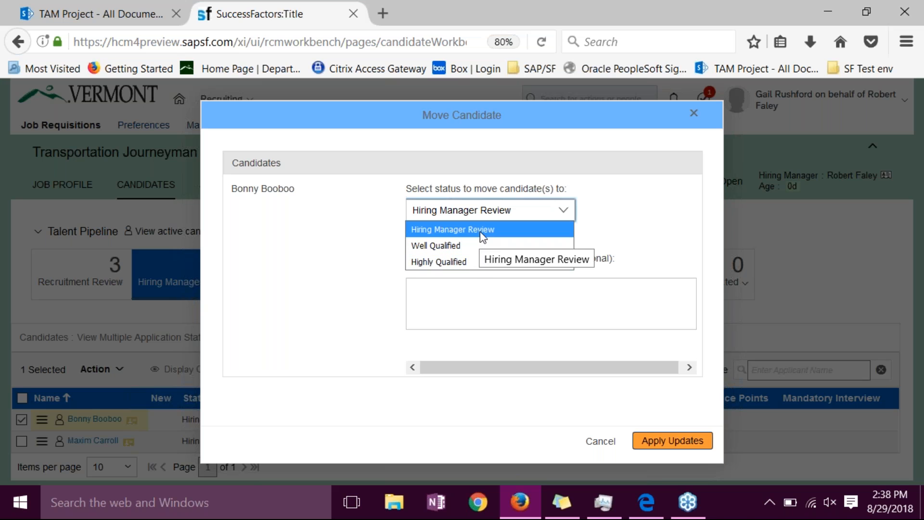
{"action": "left_click", "coordinate": [615, 449]}
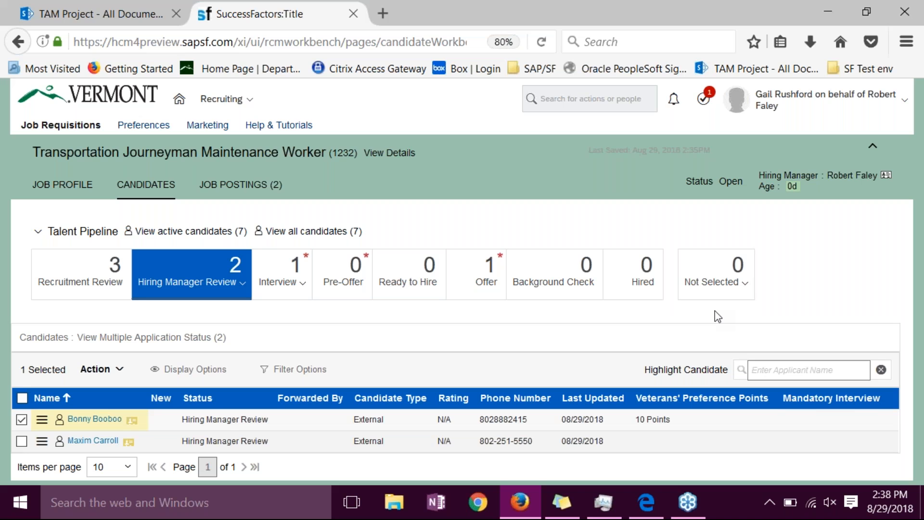
- Look at the status reasons offered for moving the selected candidate to Not Selected, and cancel the move
{"action": "left_click_drag", "start_coordinate": [58, 423], "coordinate": [743, 284]}
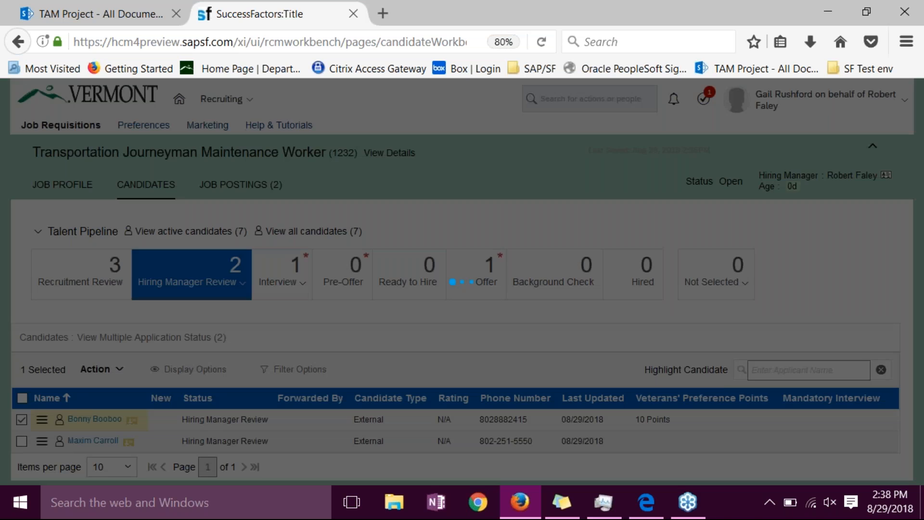
{"action": "left_click", "coordinate": [548, 211]}
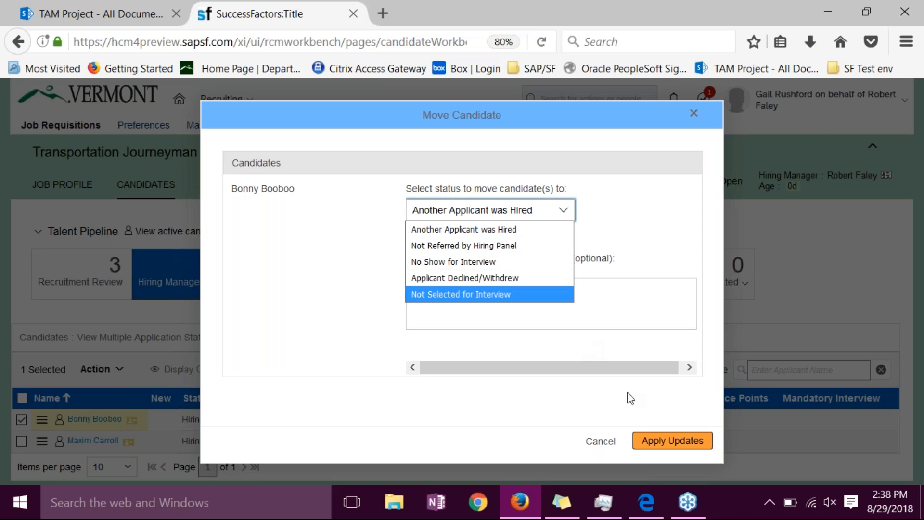
{"action": "left_click", "coordinate": [601, 441]}
{"action": "left_click", "coordinate": [601, 441]}
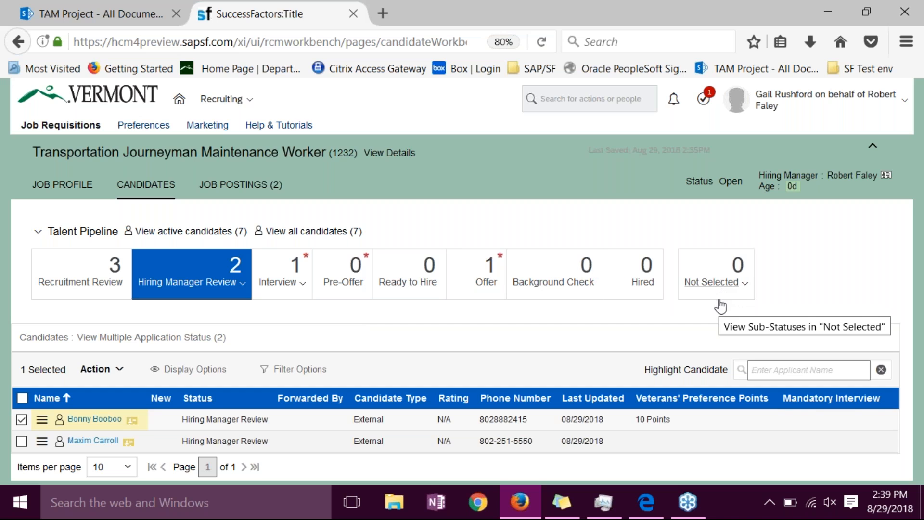
- Look through the full list of sub-statuses in the Not Selected stage and close it
{"action": "left_click", "coordinate": [744, 283]}
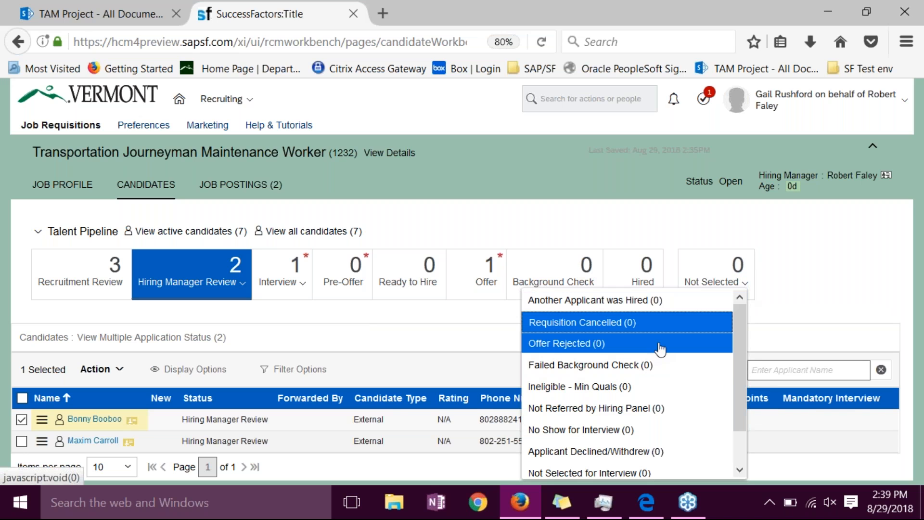
{"action": "left_click_drag", "start_coordinate": [735, 365], "coordinate": [731, 406]}
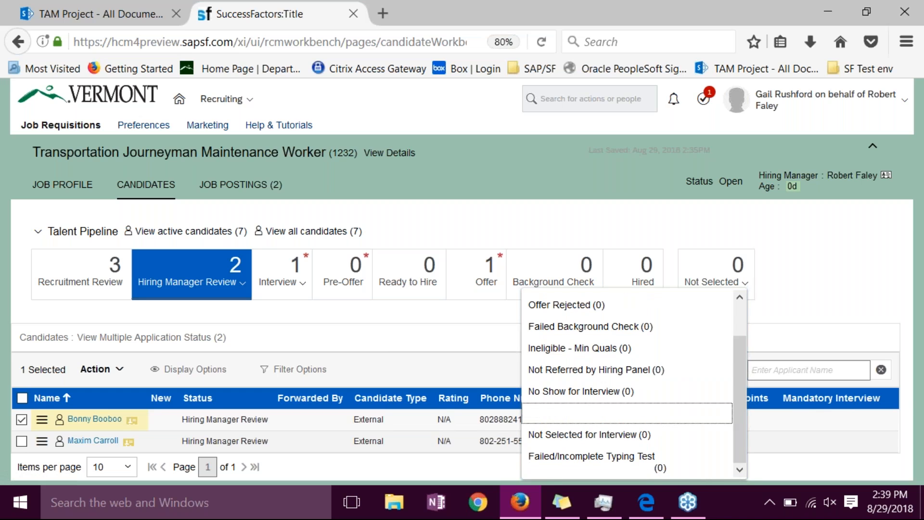
{"action": "left_click", "coordinate": [822, 289]}
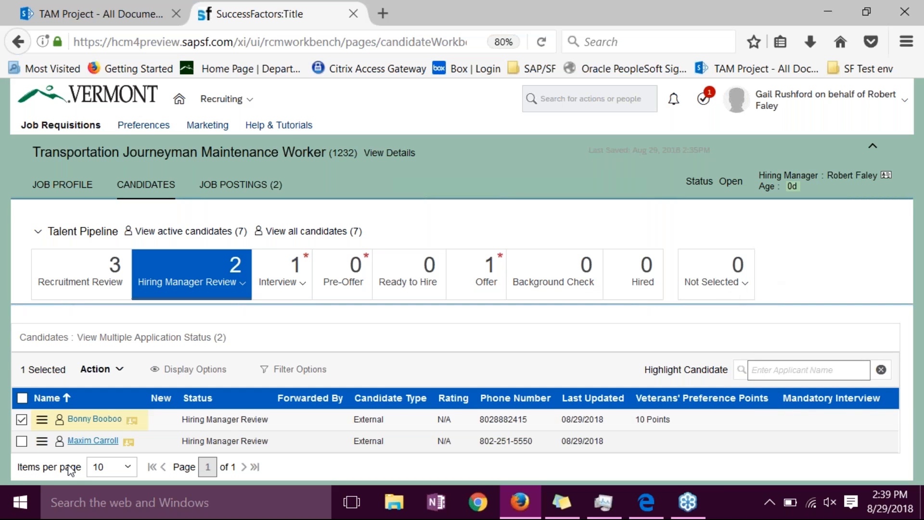
- Check the Not Selected for Interview reason in another move to Not Selected, cancel the move, and deselect the candidate
{"action": "left_click_drag", "start_coordinate": [36, 413], "coordinate": [733, 277]}
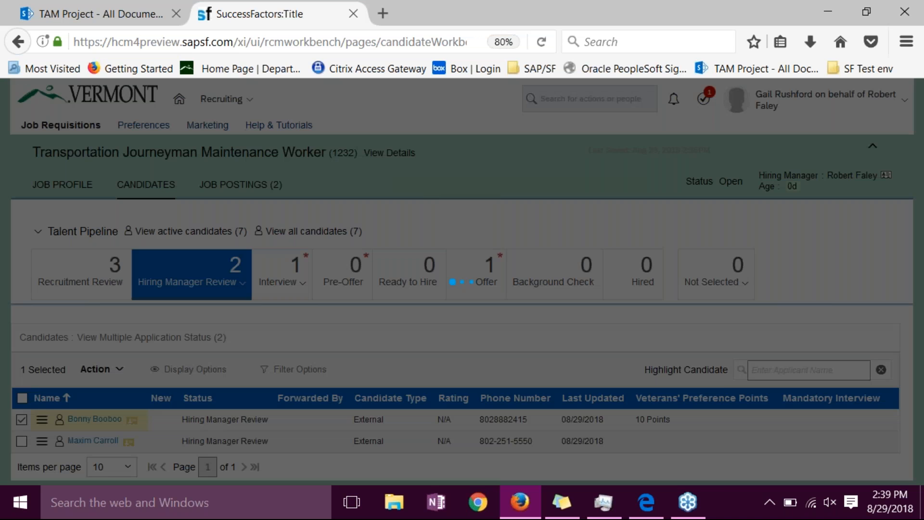
{"action": "left_click", "coordinate": [539, 214]}
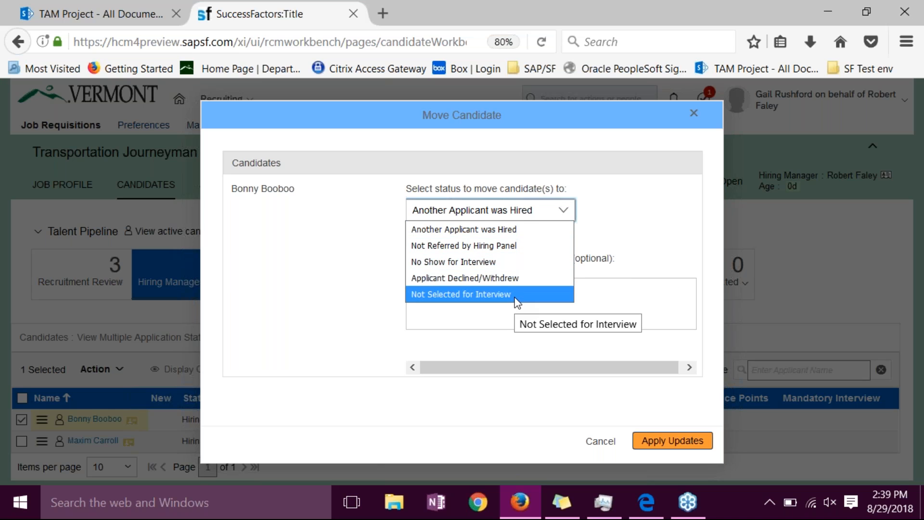
{"action": "left_click", "coordinate": [605, 447]}
{"action": "left_click", "coordinate": [605, 448]}
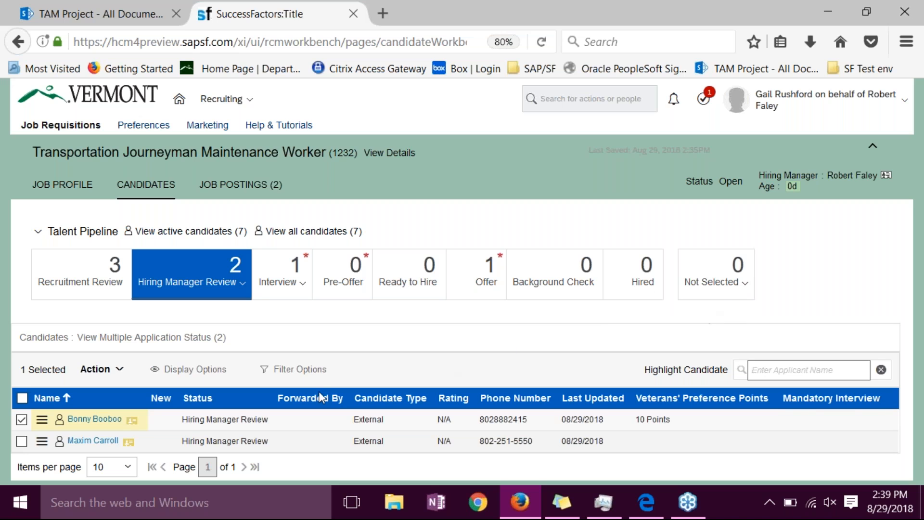
{"action": "left_click", "coordinate": [248, 290]}
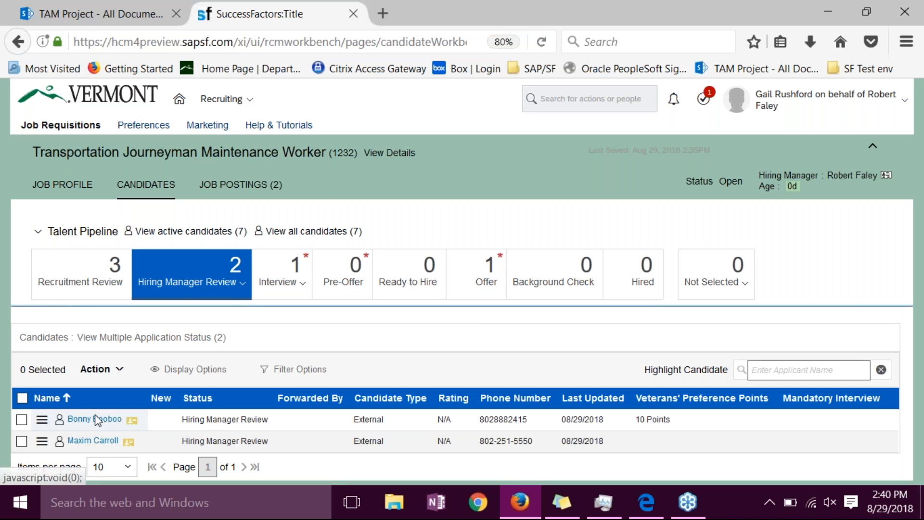
- Move the first listed candidate to the Well Qualified status within Hiring Manager Review and apply the update
{"action": "left_click", "coordinate": [101, 369]}
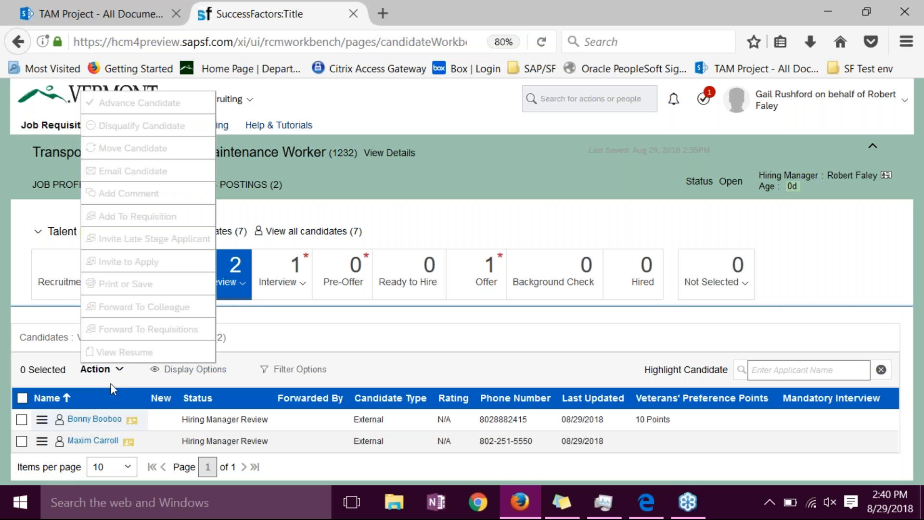
{"action": "left_click", "coordinate": [42, 420]}
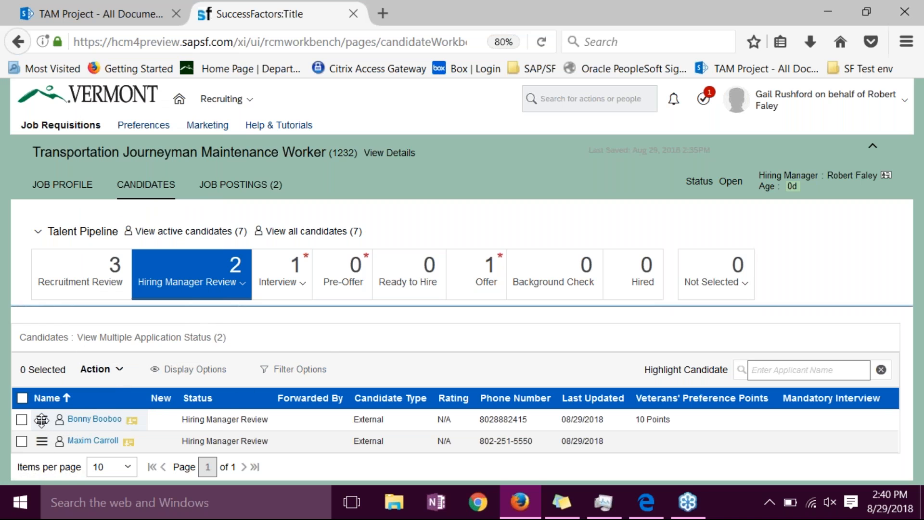
{"action": "left_click_drag", "start_coordinate": [41, 420], "coordinate": [207, 283]}
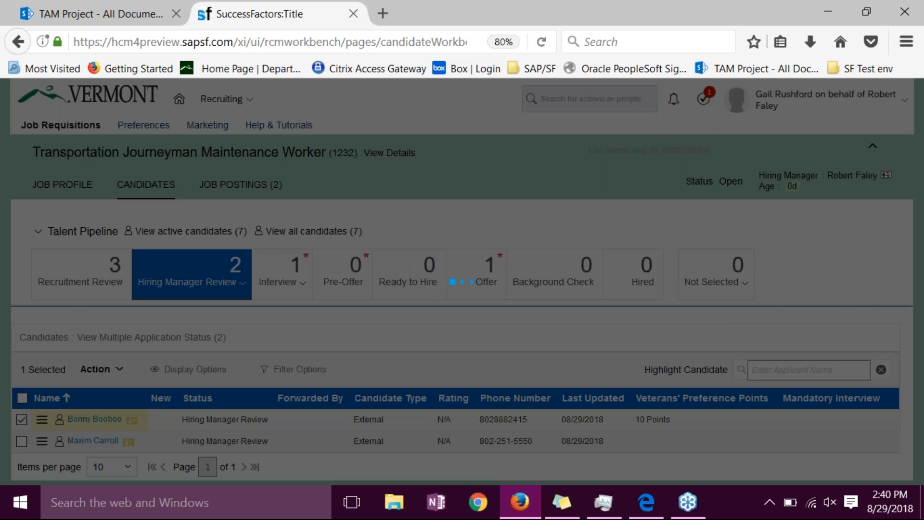
{"action": "left_click", "coordinate": [504, 211]}
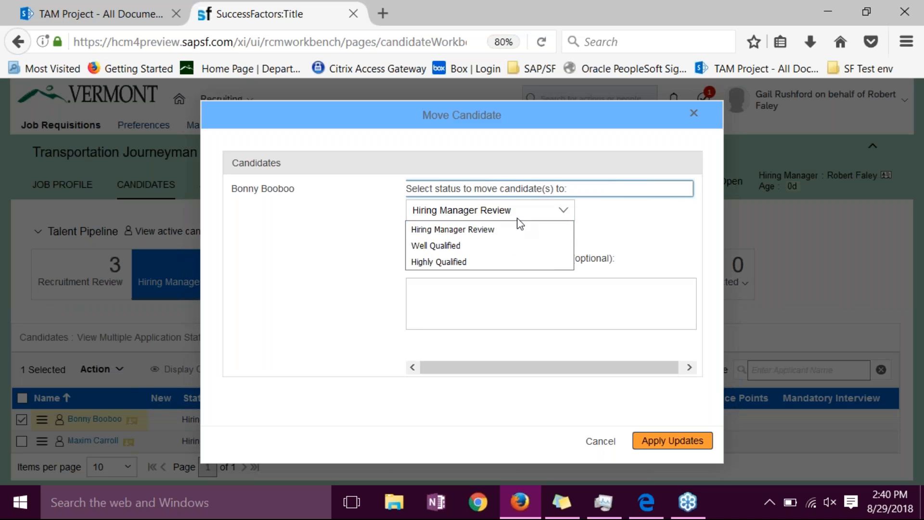
{"action": "left_click", "coordinate": [491, 249]}
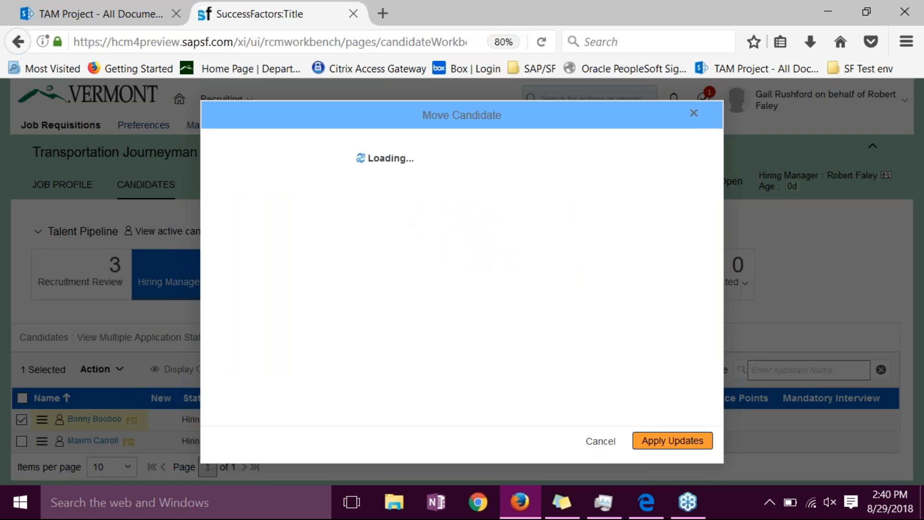
{"action": "left_click", "coordinate": [663, 440]}
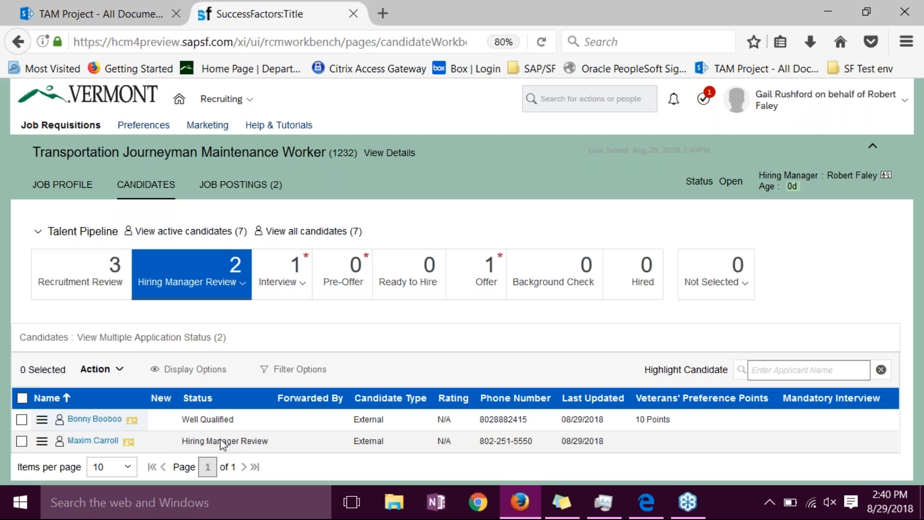
- Filter the Hiring Manager Review stage to show only the candidates with the Well Qualified status
{"action": "left_click", "coordinate": [246, 290]}
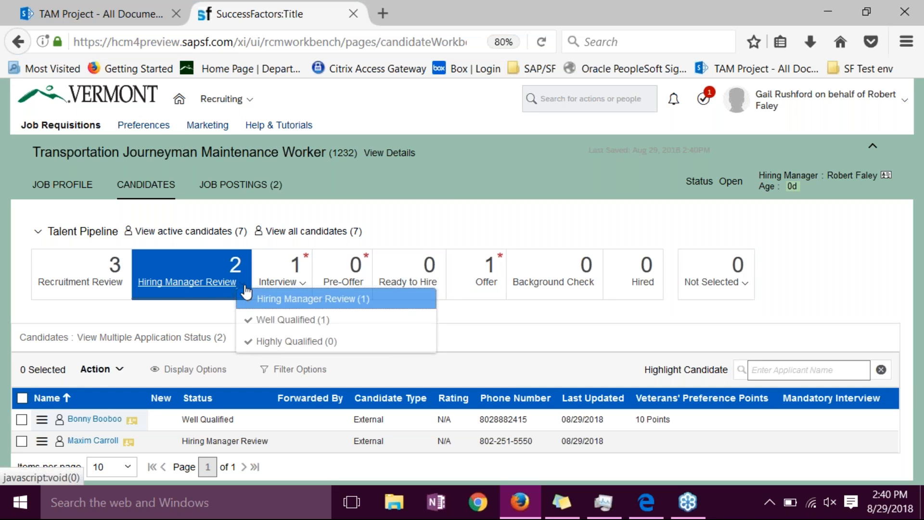
{"action": "left_click", "coordinate": [260, 321]}
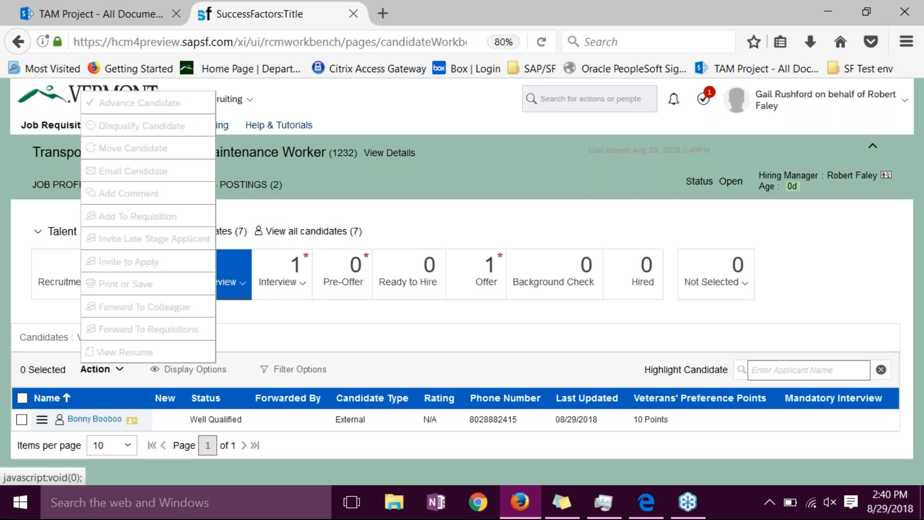
{"action": "left_click", "coordinate": [322, 332]}
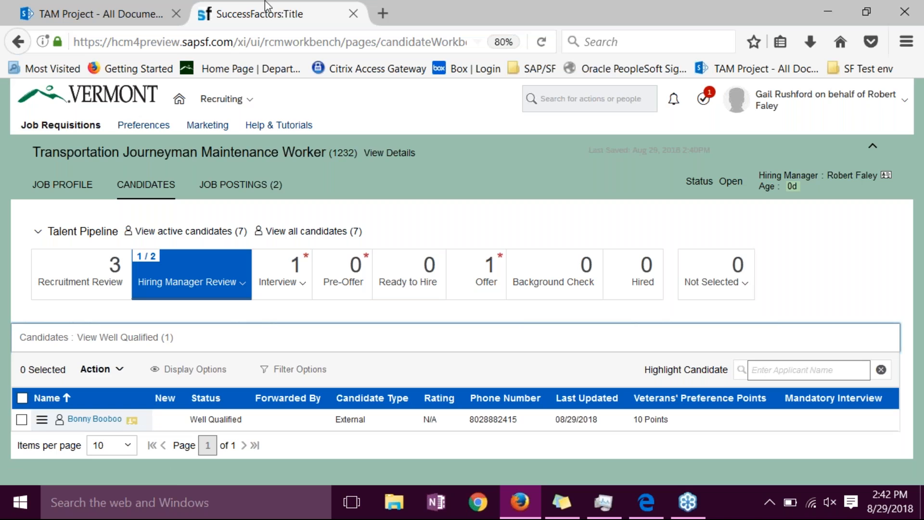
- Check the Ready to Hire stage, and view the resumes of both Hiring Manager Review candidates together in the Resume Viewer before closing it
{"action": "left_click", "coordinate": [408, 281]}
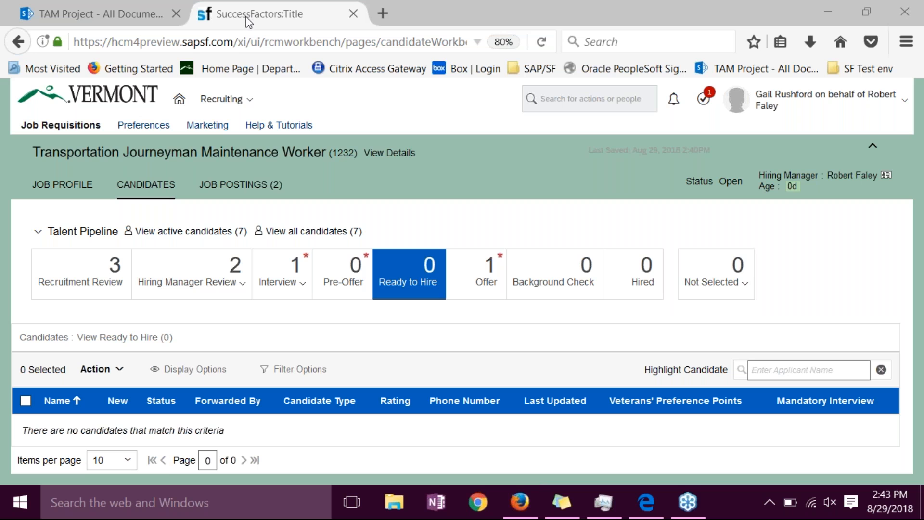
{"action": "left_click", "coordinate": [205, 283]}
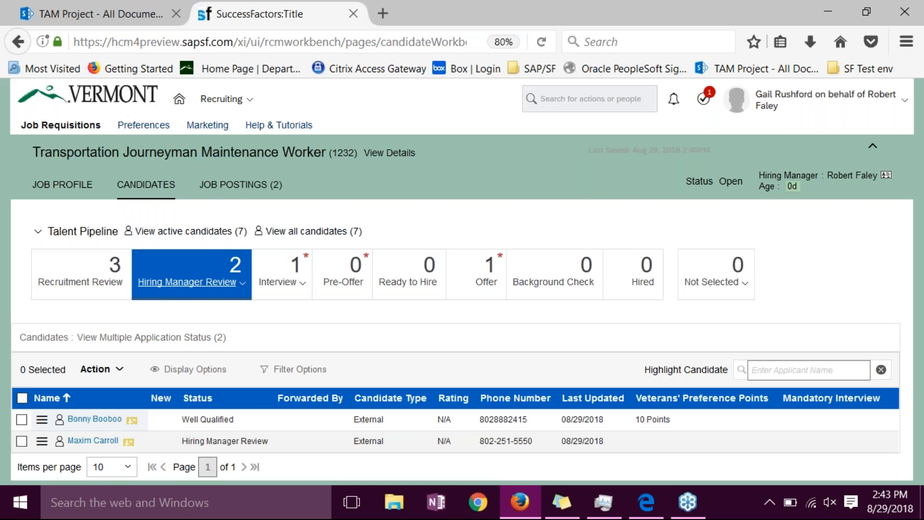
{"action": "left_click", "coordinate": [118, 370]}
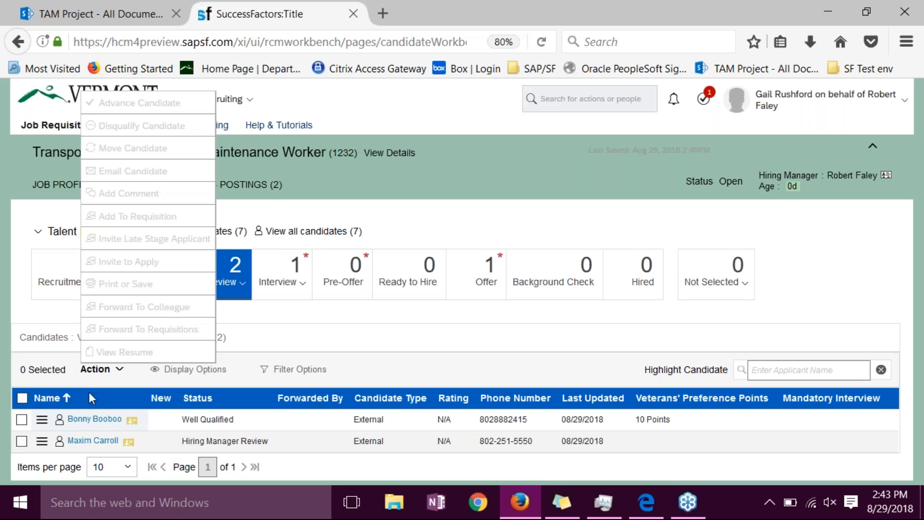
{"action": "left_click", "coordinate": [22, 420]}
{"action": "left_click", "coordinate": [22, 440]}
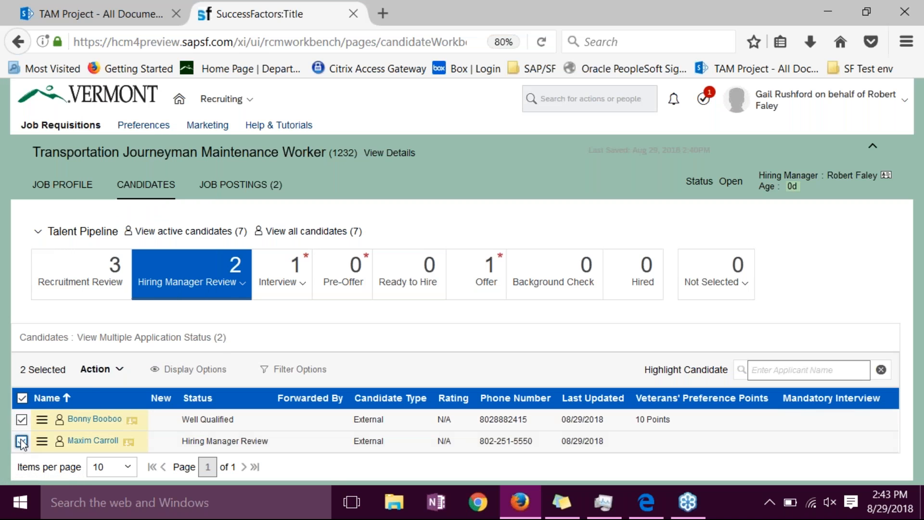
{"action": "left_click", "coordinate": [97, 369]}
{"action": "left_click", "coordinate": [121, 351]}
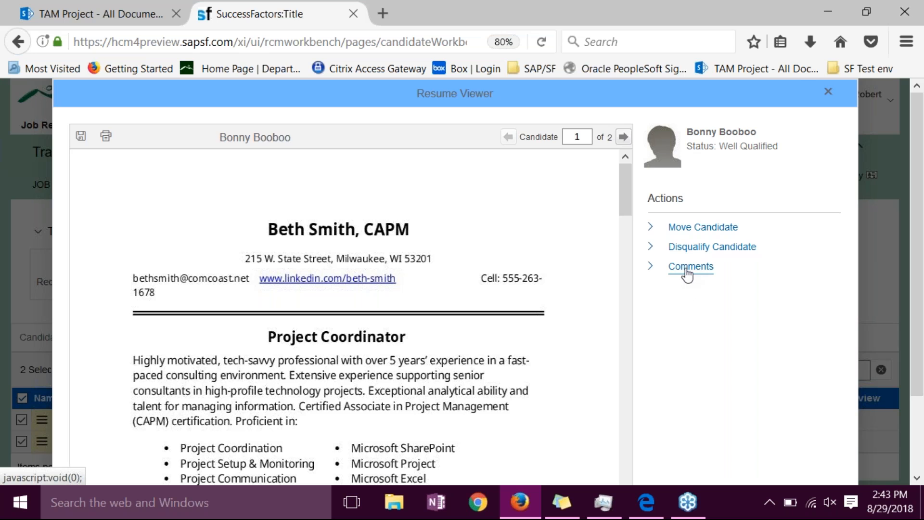
{"action": "left_click", "coordinate": [827, 93]}
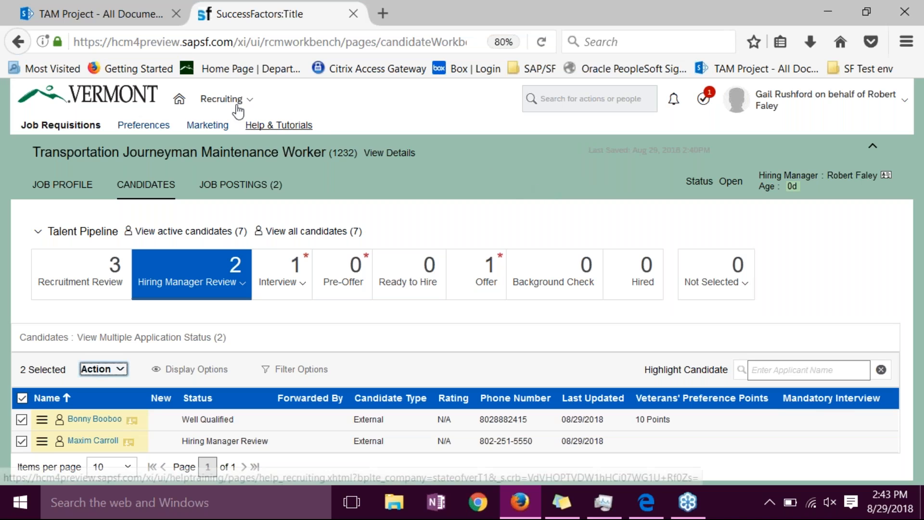
- Return to the home page, open Careers and run an unfiltered search of the internal job openings
{"action": "left_click", "coordinate": [136, 100]}
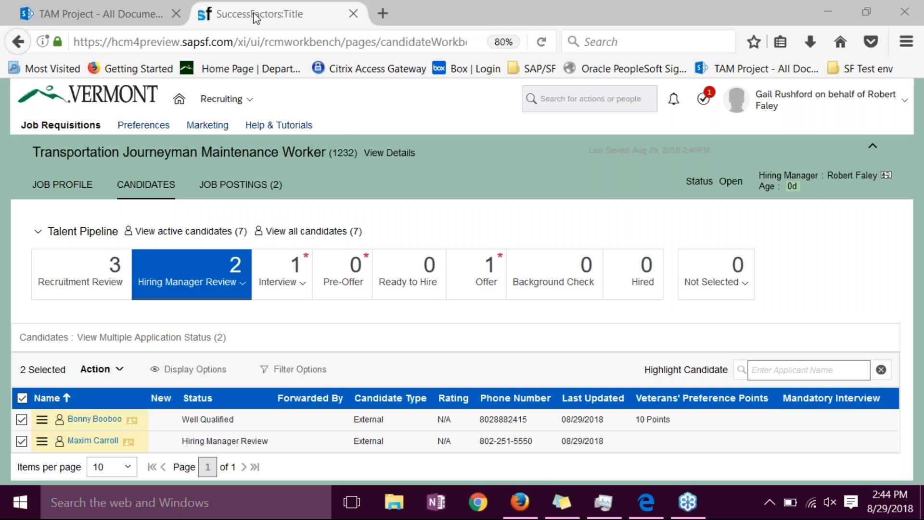
{"action": "left_click", "coordinate": [180, 100]}
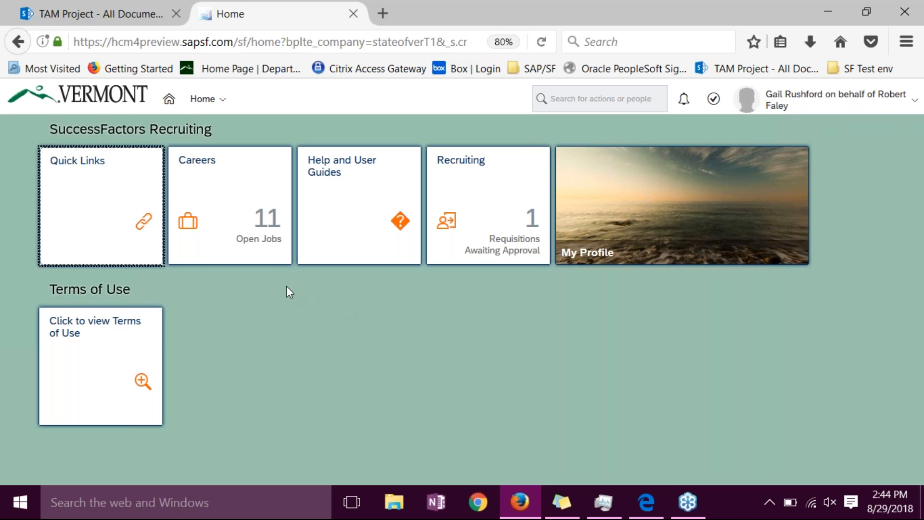
{"action": "left_click", "coordinate": [218, 218]}
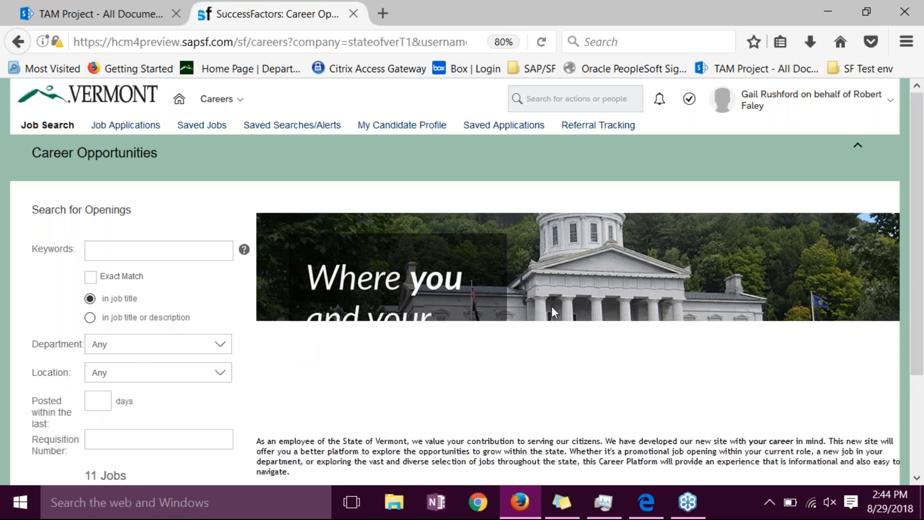
{"action": "left_click_drag", "start_coordinate": [916, 200], "coordinate": [920, 249]}
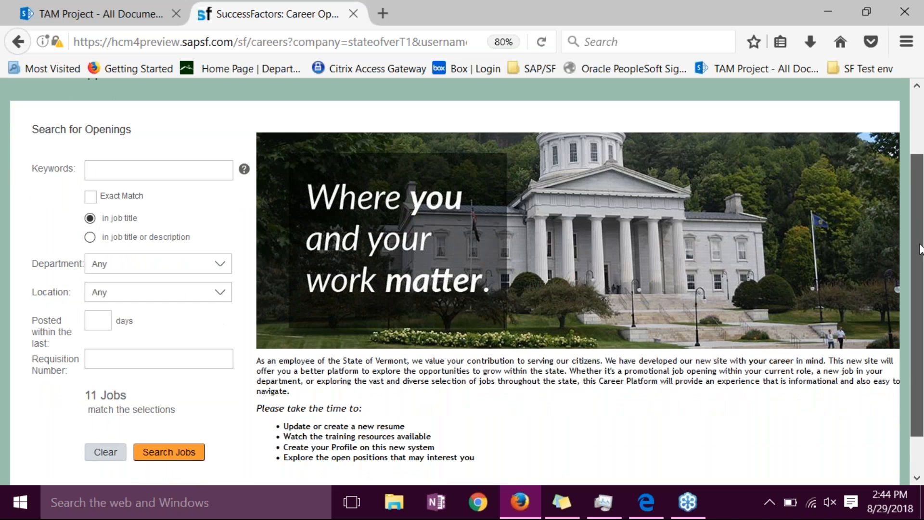
{"action": "left_click", "coordinate": [160, 459]}
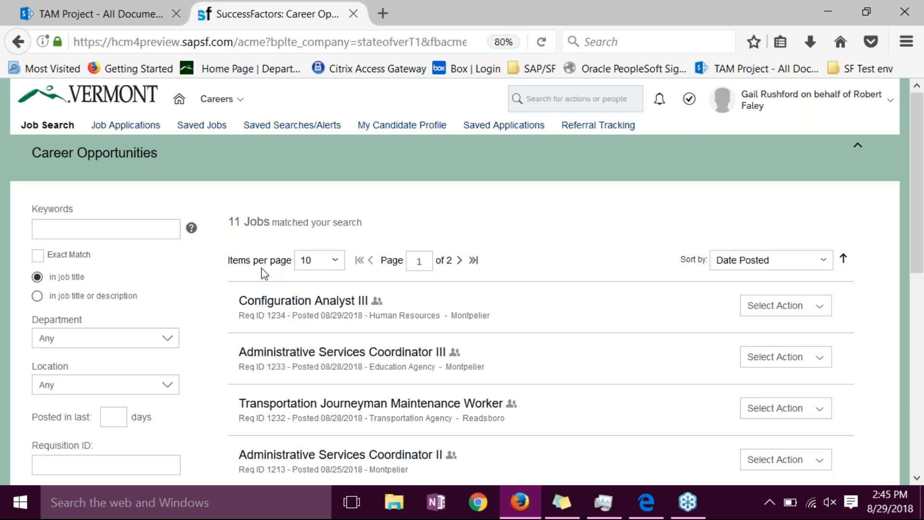
- Check the keyword field and the location choices available for narrowing the internal job list, leaving both unset
{"action": "left_click", "coordinate": [63, 233]}
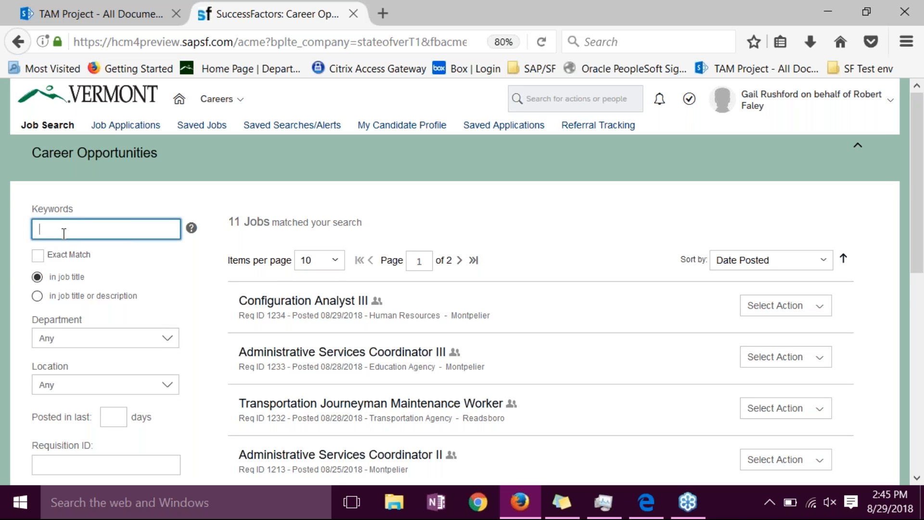
{"action": "left_click", "coordinate": [51, 385]}
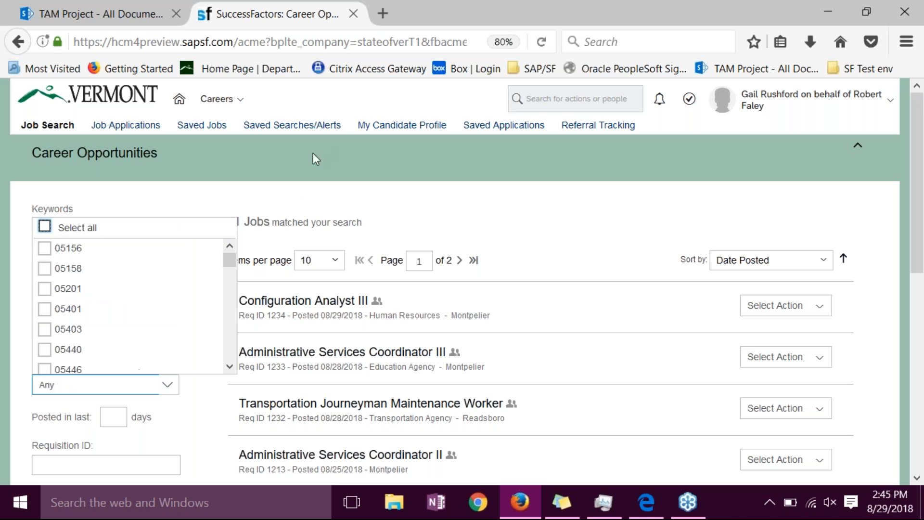
{"action": "left_click", "coordinate": [290, 219]}
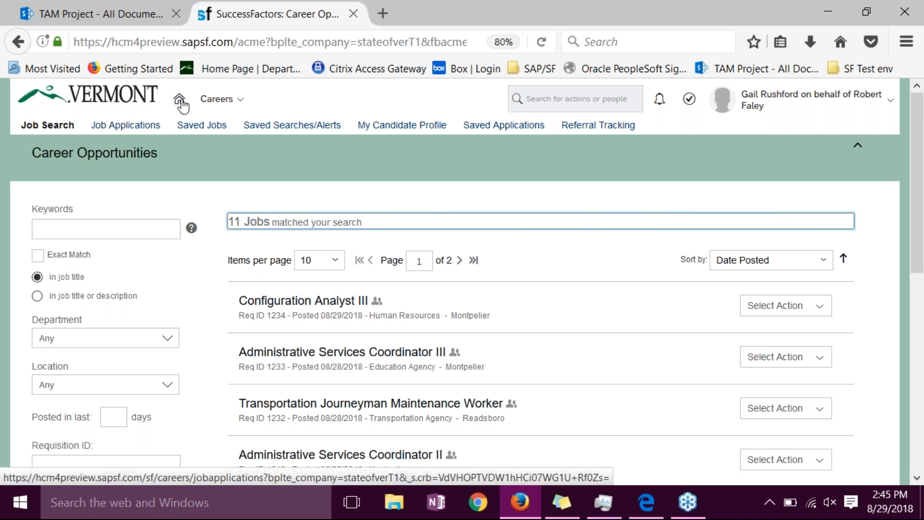
- Open the external State of Vermont careers site in a new browser tab from the SF Test env bookmarks
{"action": "left_click", "coordinate": [382, 13]}
{"action": "left_click", "coordinate": [873, 74]}
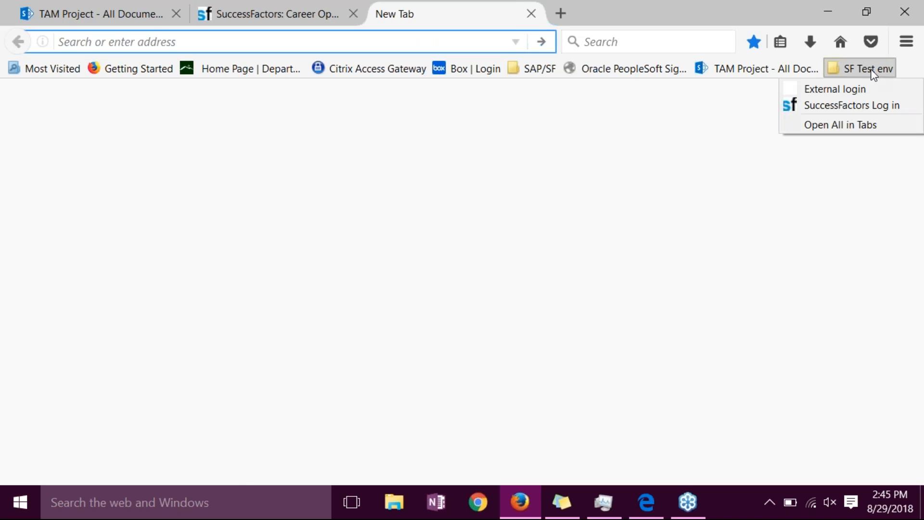
{"action": "left_click", "coordinate": [850, 92]}
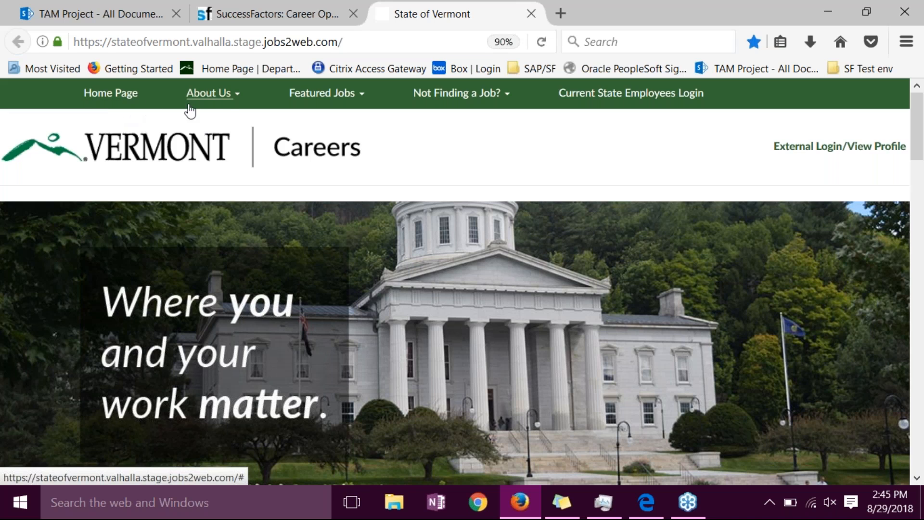
- Look through the About Us, Featured Jobs and Not Finding a Job? choices on the external careers site
{"action": "left_click", "coordinate": [236, 104]}
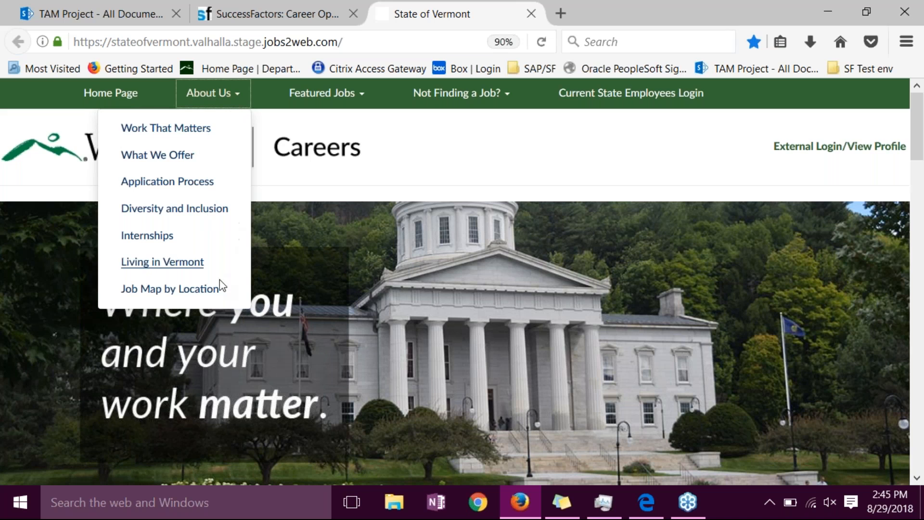
{"action": "left_click", "coordinate": [361, 96]}
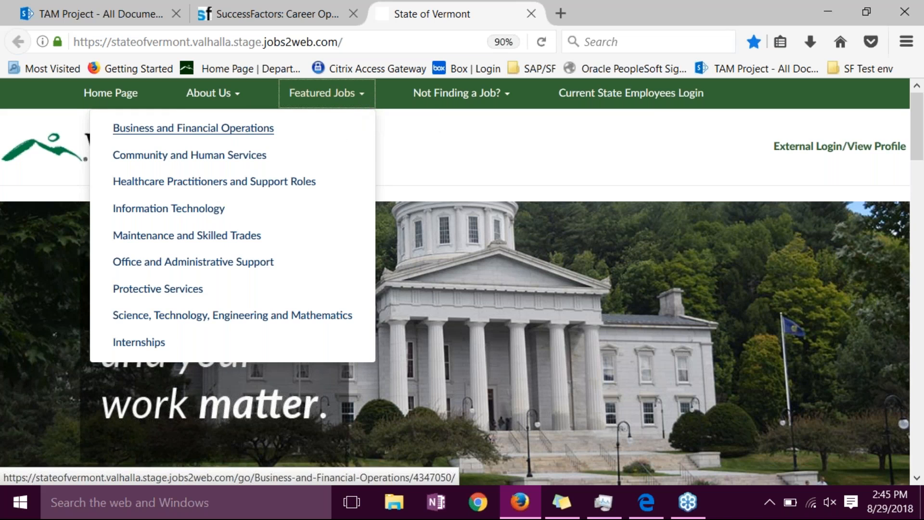
{"action": "left_click", "coordinate": [506, 102]}
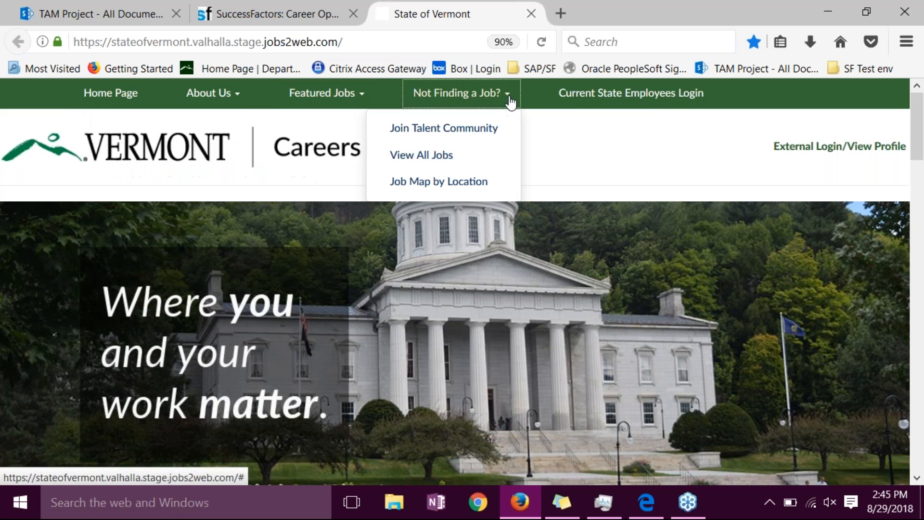
{"action": "left_click", "coordinate": [587, 148]}
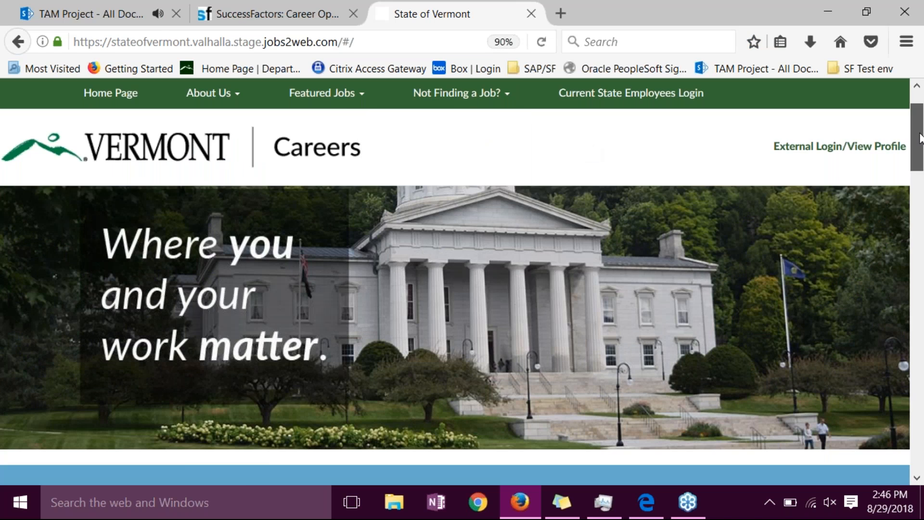
- Reveal the location and department search options and search for all external jobs without criteria
{"action": "left_click_drag", "start_coordinate": [917, 118], "coordinate": [923, 181]}
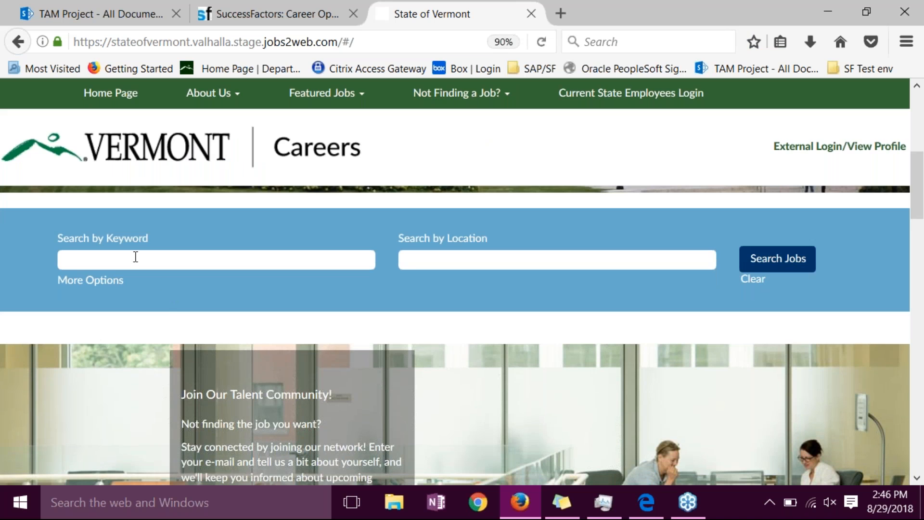
{"action": "left_click", "coordinate": [117, 285]}
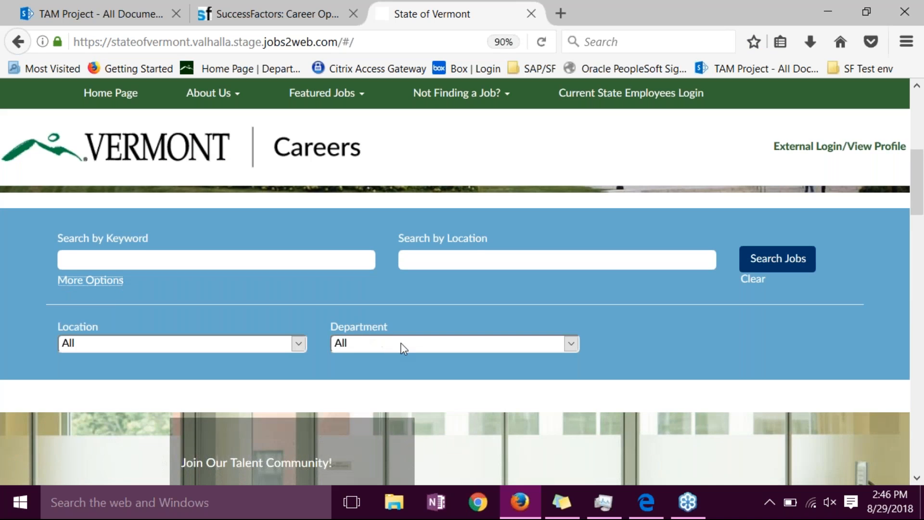
{"action": "left_click", "coordinate": [780, 265]}
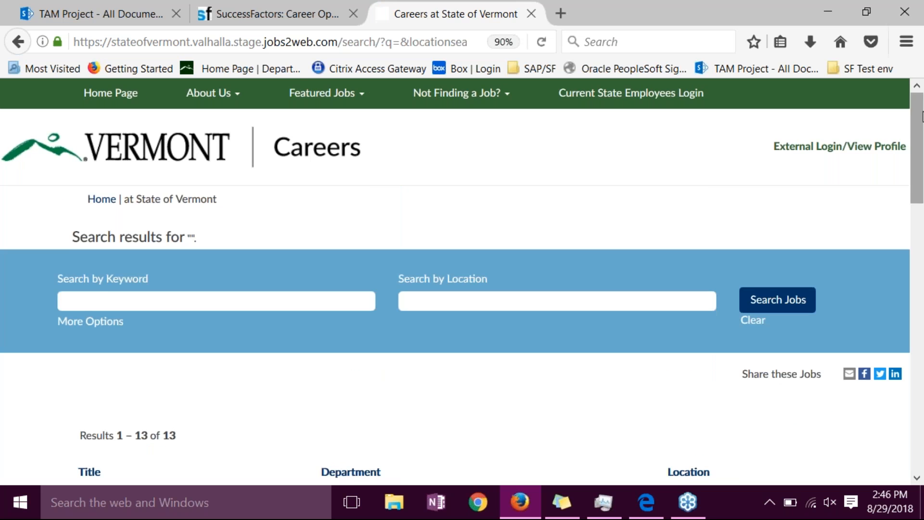
{"action": "mouse_move", "coordinate": [922, 116]}
{"action": "left_mouse_down"}
{"action": "mouse_move", "coordinate": [922, 309]}
{"action": "mouse_move", "coordinate": [922, 100]}
{"action": "left_mouse_up"}
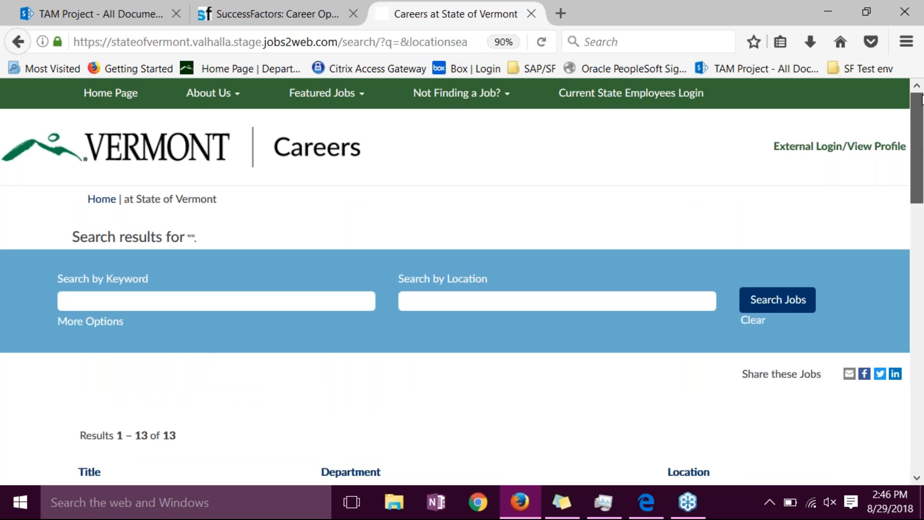
- Return to the external careers home page and review its talent community, featured jobs, job map and informational sections
{"action": "left_click", "coordinate": [96, 201]}
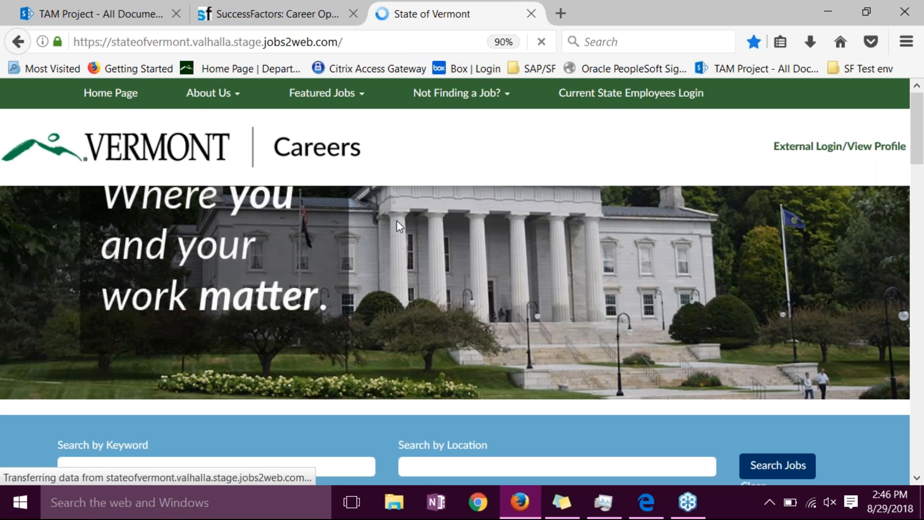
{"action": "scroll", "coordinate": [403, 223], "scroll_direction": "down", "scroll_amount": 8}
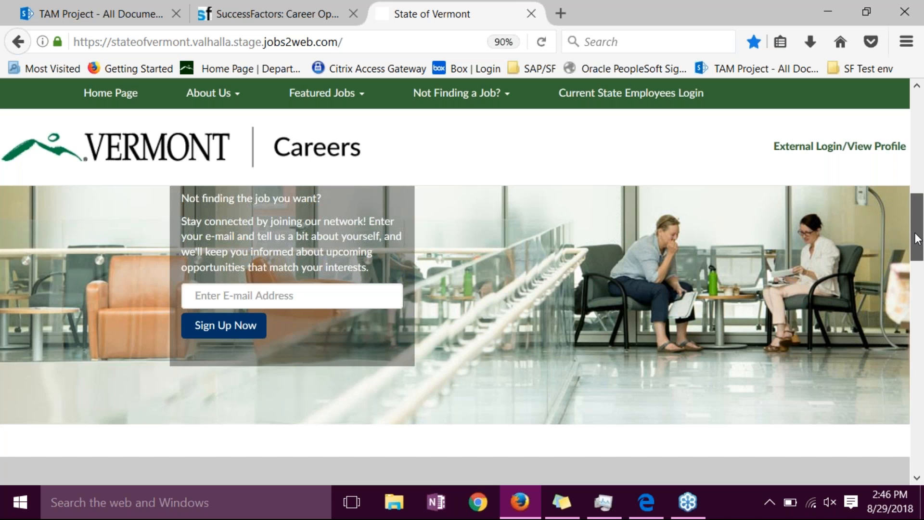
{"action": "left_click_drag", "start_coordinate": [916, 238], "coordinate": [917, 290]}
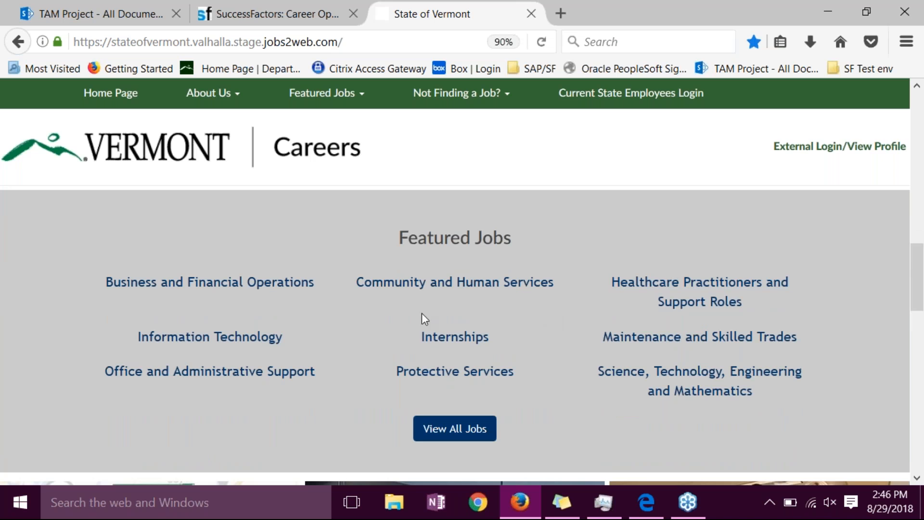
{"action": "left_click_drag", "start_coordinate": [917, 308], "coordinate": [906, 356]}
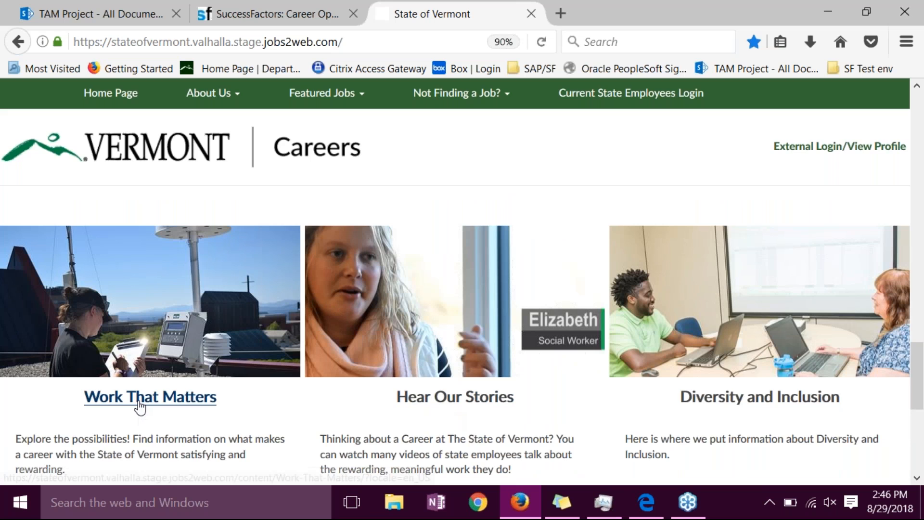
{"action": "scroll", "coordinate": [914, 373], "scroll_direction": "down", "scroll_amount": 5}
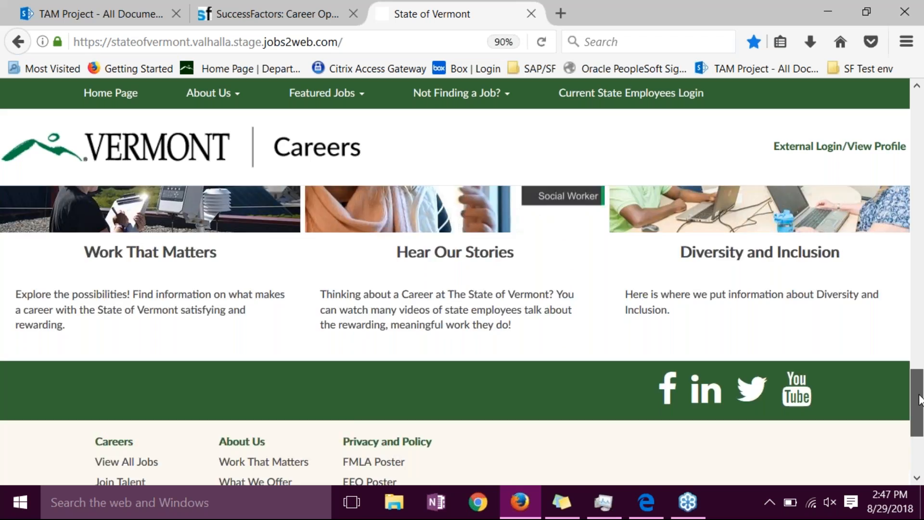
{"action": "scroll", "coordinate": [919, 366], "scroll_direction": "up", "scroll_amount": 10}
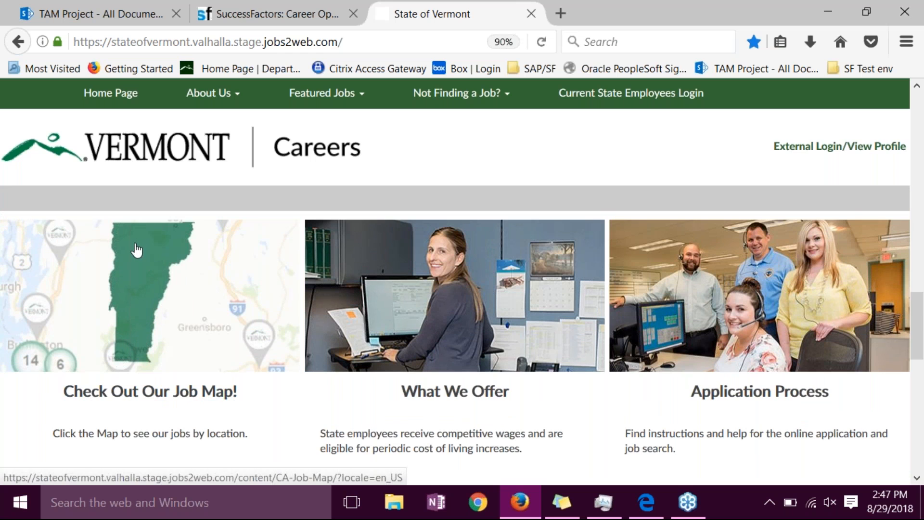
- Open the external candidate sign-in page from External Login/View Profile
{"action": "left_click_drag", "start_coordinate": [919, 329], "coordinate": [919, 157]}
{"action": "left_click", "coordinate": [863, 147]}
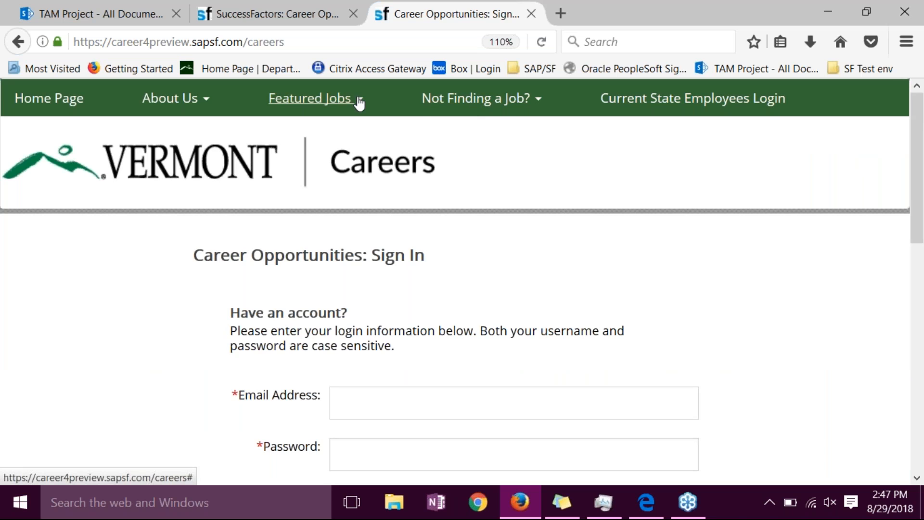
- Open the Maintenance and Skilled Trades featured jobs and review the listed openings
{"action": "left_click", "coordinate": [343, 103]}
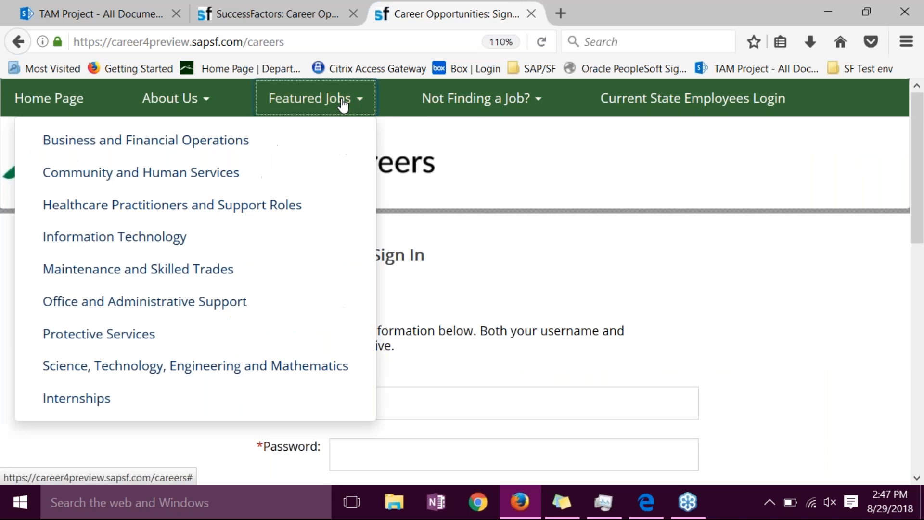
{"action": "left_click", "coordinate": [161, 270]}
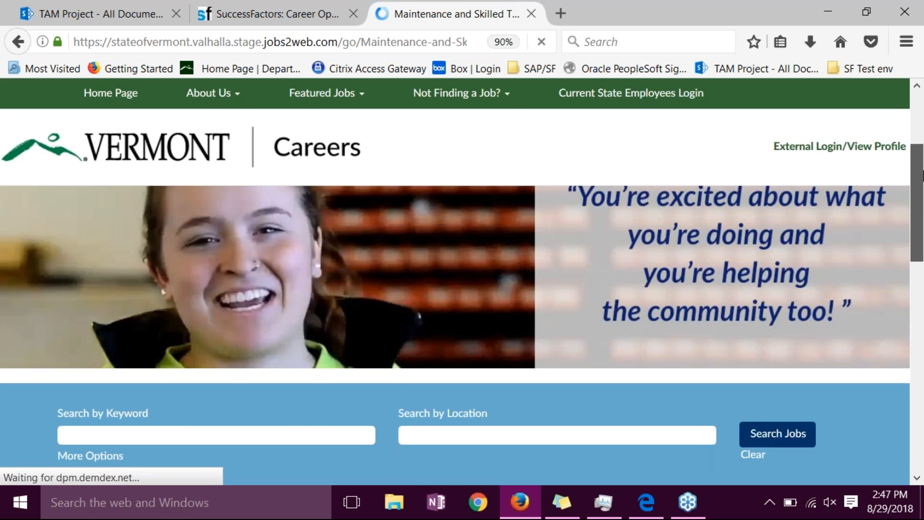
{"action": "left_click_drag", "start_coordinate": [922, 176], "coordinate": [922, 294]}
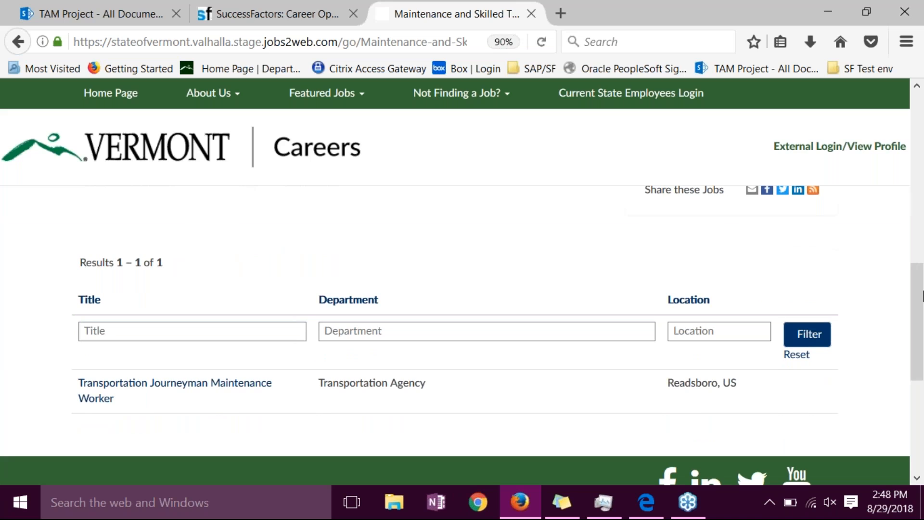
{"action": "left_click_drag", "start_coordinate": [921, 296], "coordinate": [920, 144]}
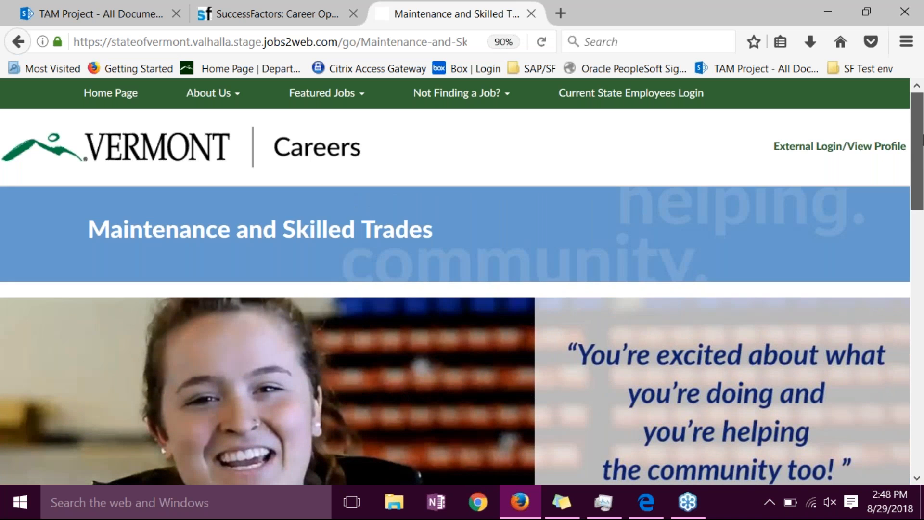
- Open the candidate account creation form from the external sign-in page and review its fields, notification options and terms of use
{"action": "left_click", "coordinate": [832, 157]}
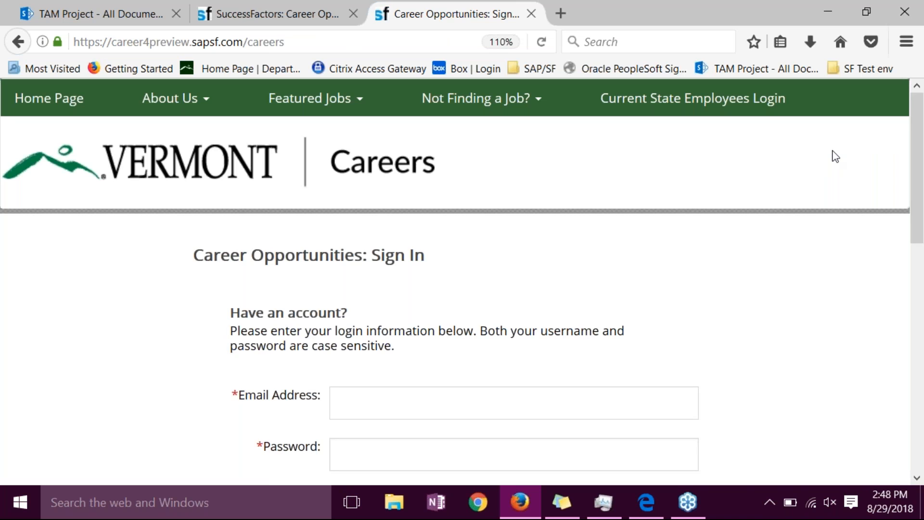
{"action": "left_click_drag", "start_coordinate": [919, 164], "coordinate": [914, 261]}
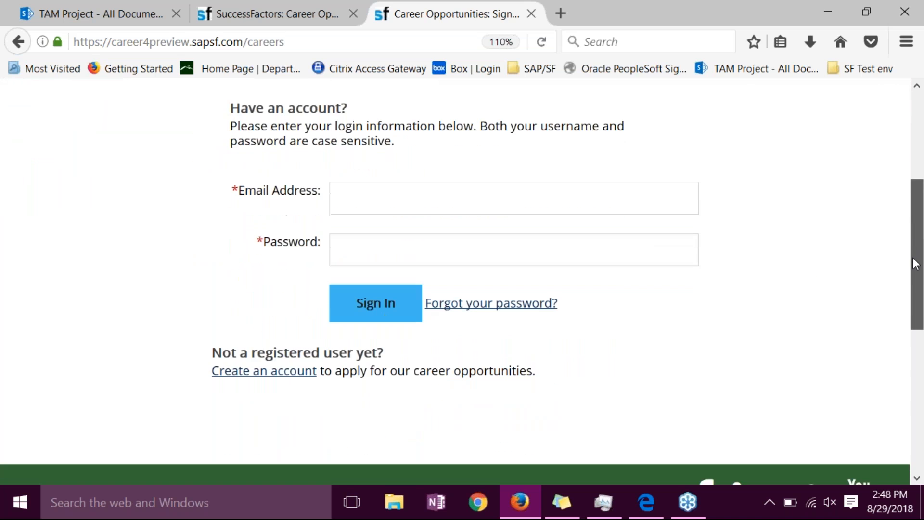
{"action": "left_click", "coordinate": [259, 378]}
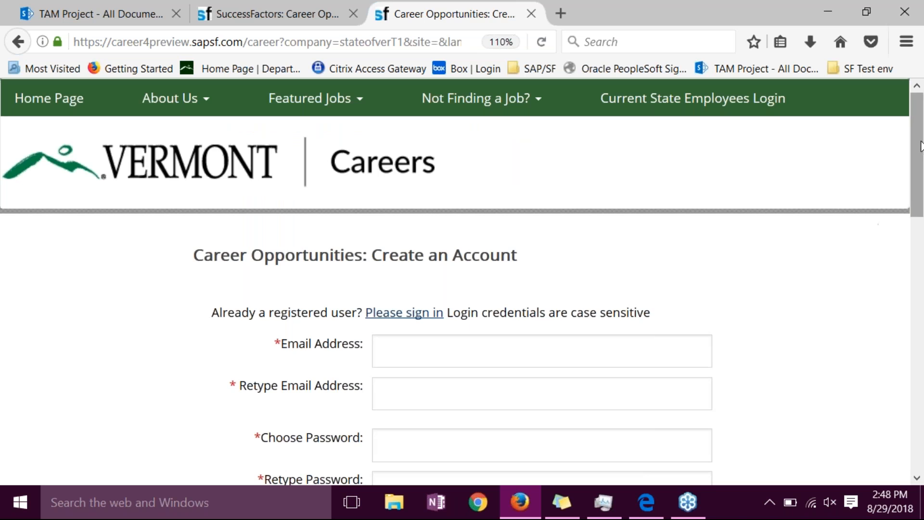
{"action": "left_click_drag", "start_coordinate": [920, 146], "coordinate": [920, 150]}
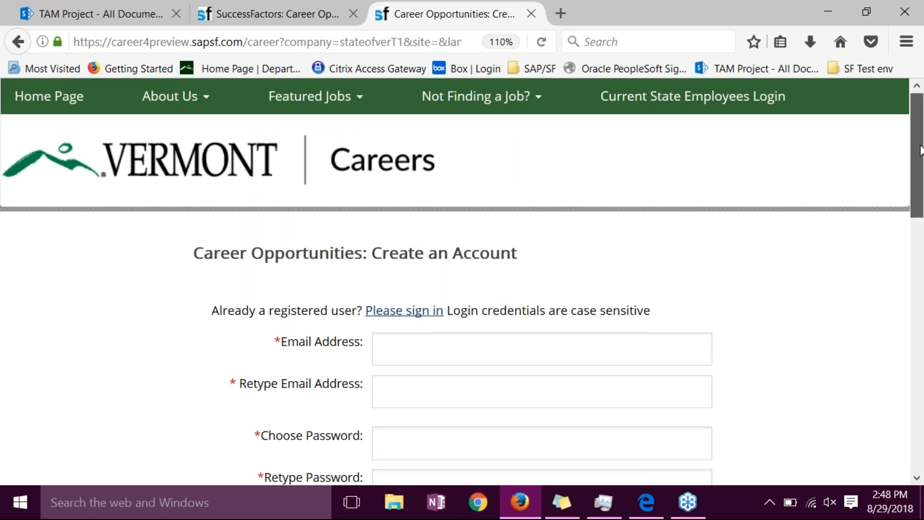
{"action": "scroll", "coordinate": [570, 173], "scroll_direction": "down", "scroll_amount": 3}
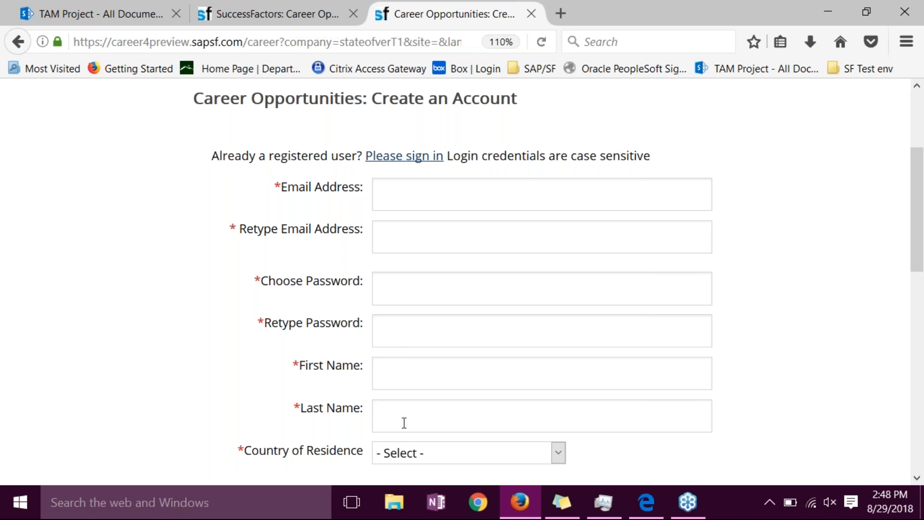
{"action": "left_click_drag", "start_coordinate": [919, 245], "coordinate": [919, 316]}
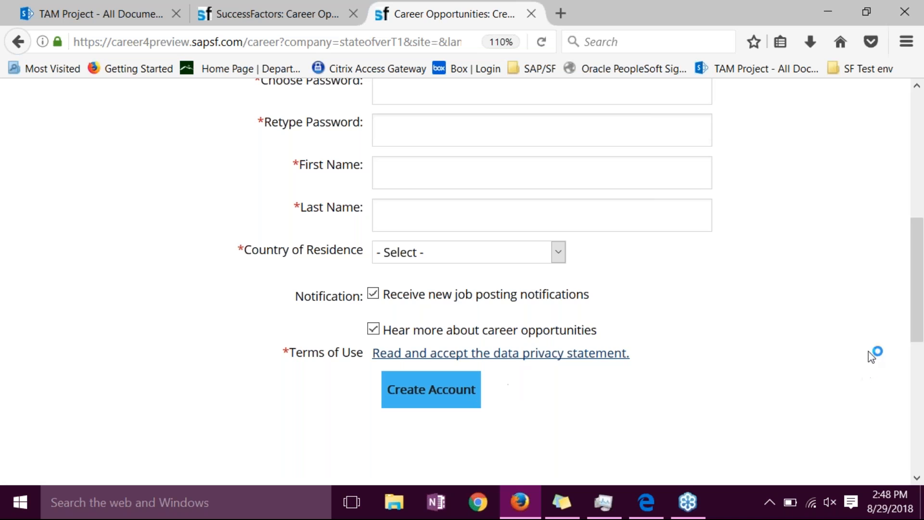
{"action": "left_click_drag", "start_coordinate": [919, 296], "coordinate": [919, 171]}
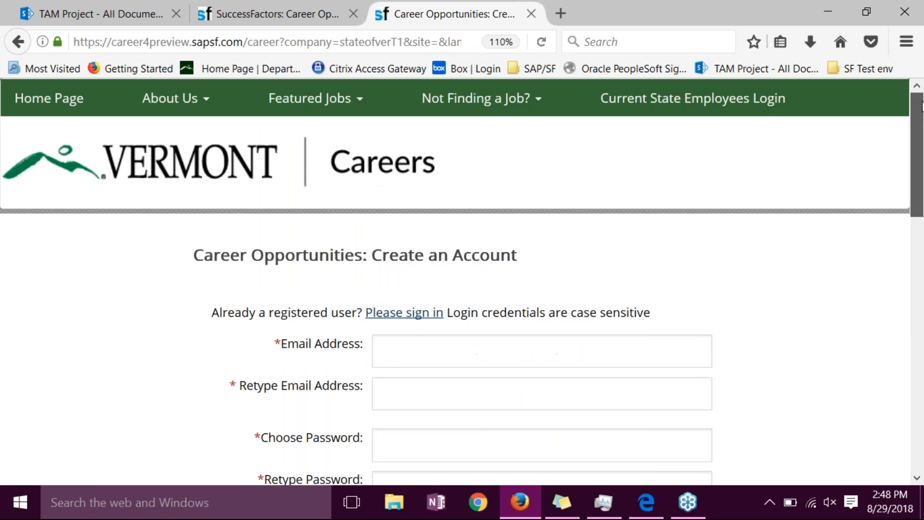
- Return to the candidate sign-in page for registered users and enter the candidate's email address
{"action": "left_click", "coordinate": [410, 315]}
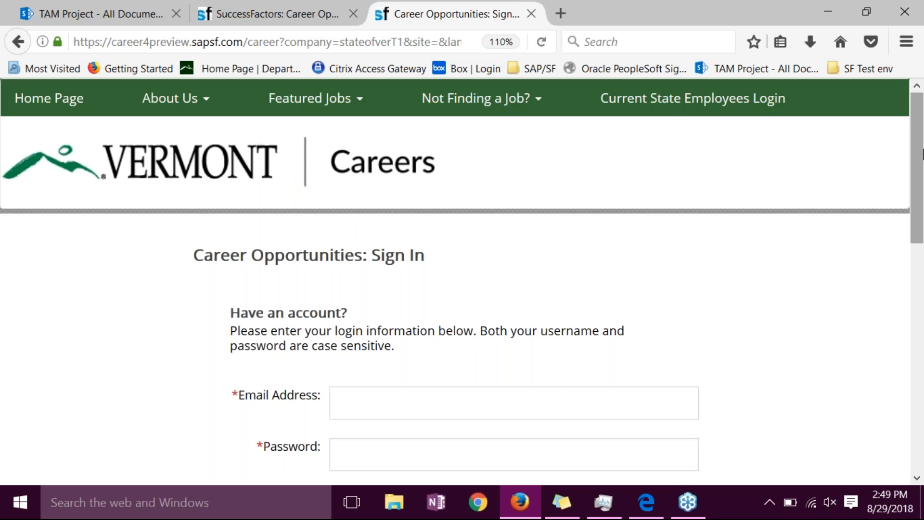
{"action": "left_click_drag", "start_coordinate": [915, 165], "coordinate": [916, 212]}
{"action": "left_click", "coordinate": [439, 303]}
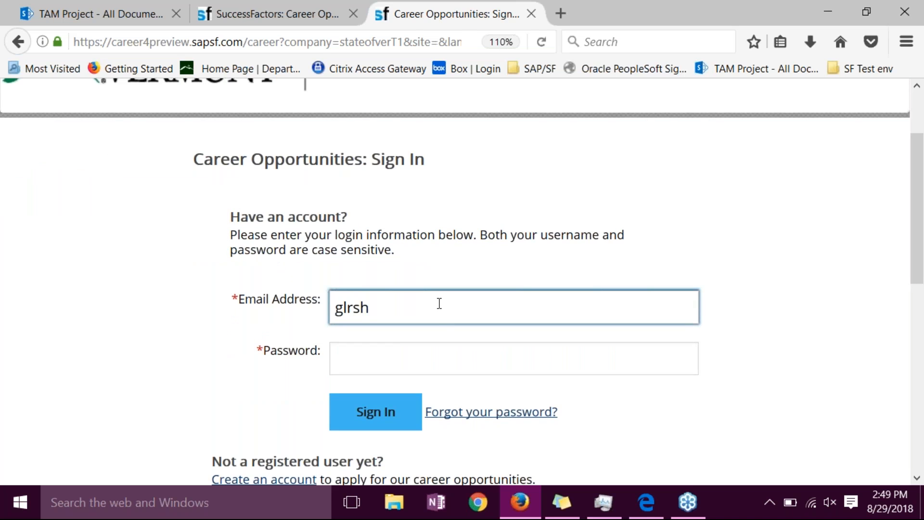
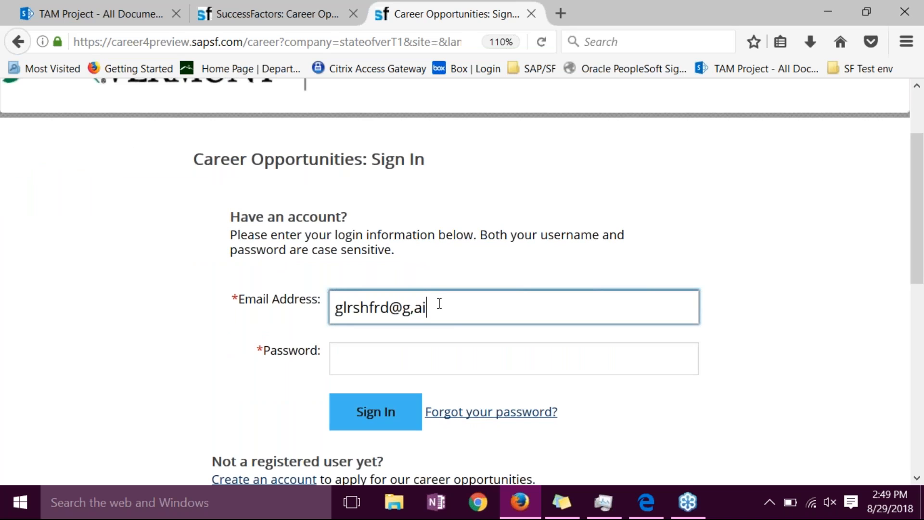
{"action": "key", "text": "Tab"}
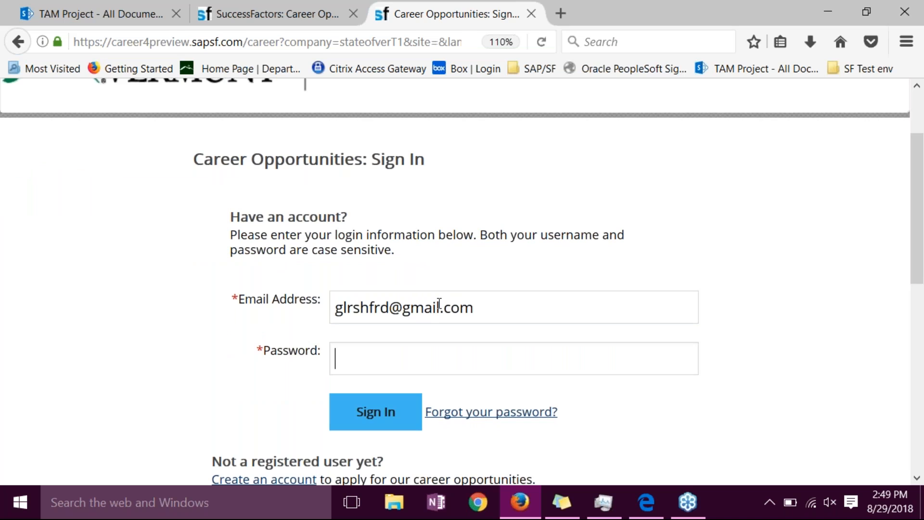
- Enter the account password and sign in to the candidate profile
{"action": "type", "text": "••••••"}
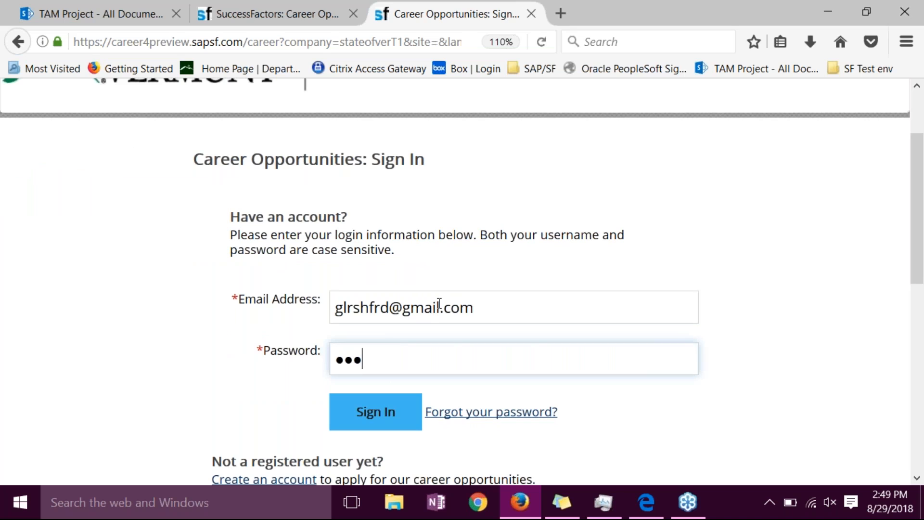
{"action": "type", "text": "••"}
{"action": "left_click", "coordinate": [380, 414]}
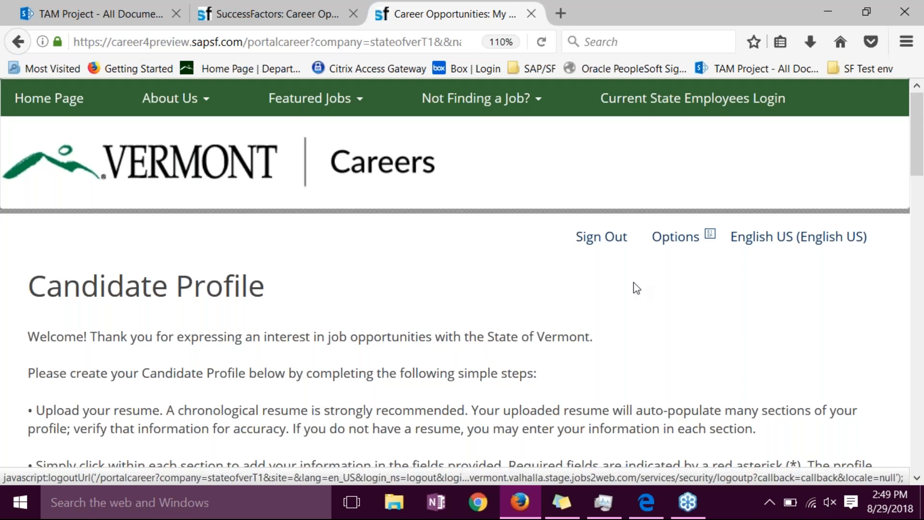
- Expand the My Documents and Profile Information sections of the candidate profile and review their contents
{"action": "left_click_drag", "start_coordinate": [918, 149], "coordinate": [922, 315]}
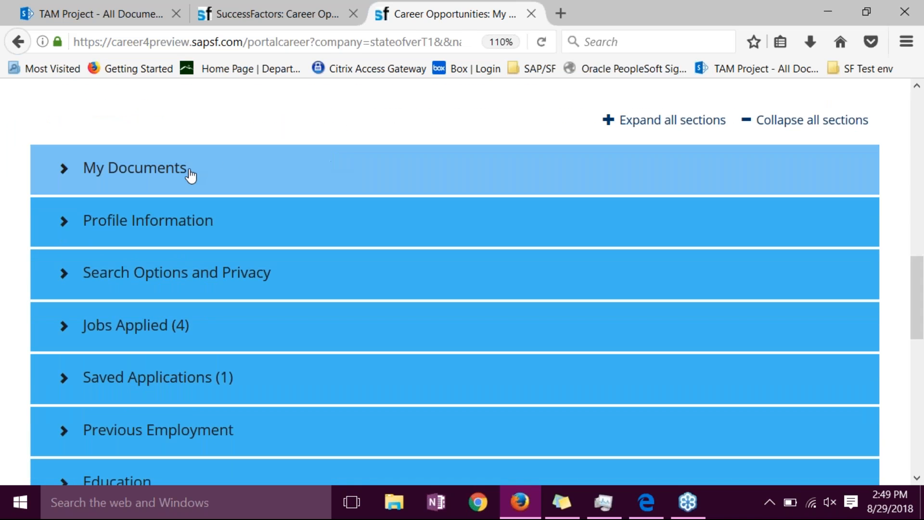
{"action": "left_click", "coordinate": [192, 173]}
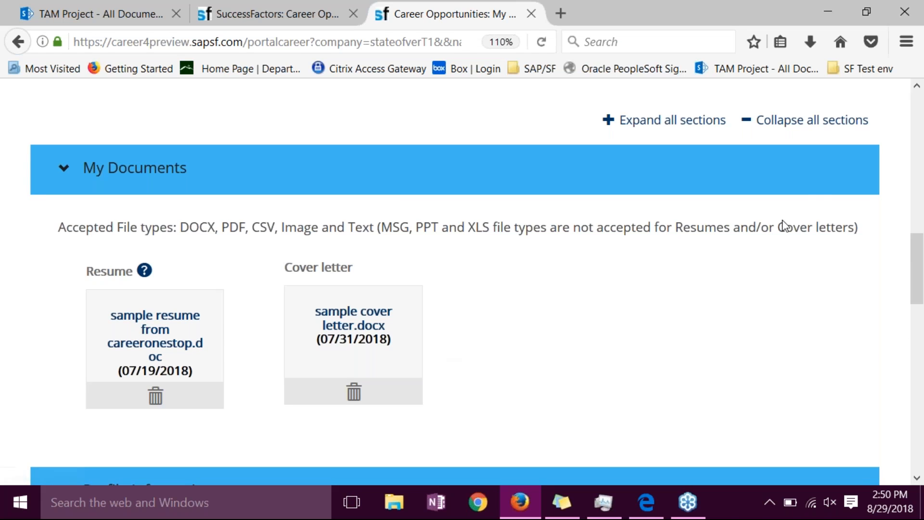
{"action": "left_click_drag", "start_coordinate": [919, 270], "coordinate": [918, 325]}
{"action": "left_click", "coordinate": [198, 213]}
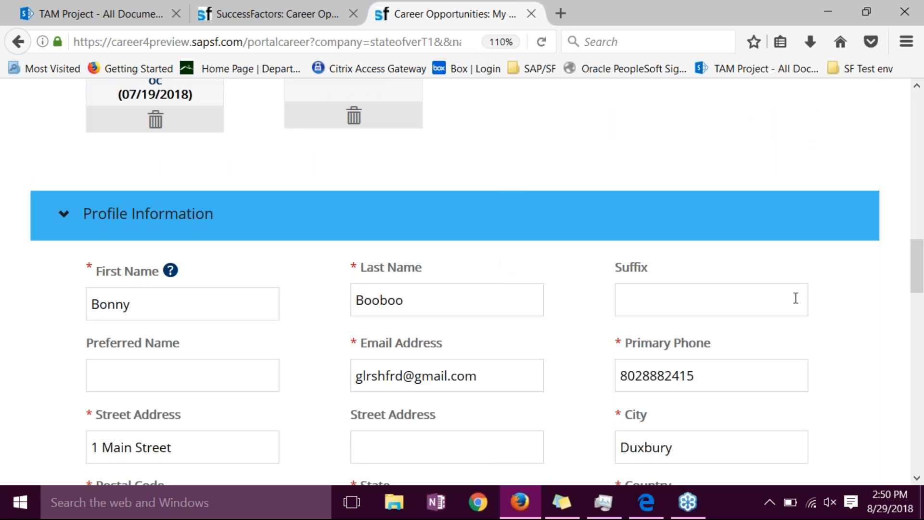
{"action": "left_click_drag", "start_coordinate": [917, 260], "coordinate": [921, 326]}
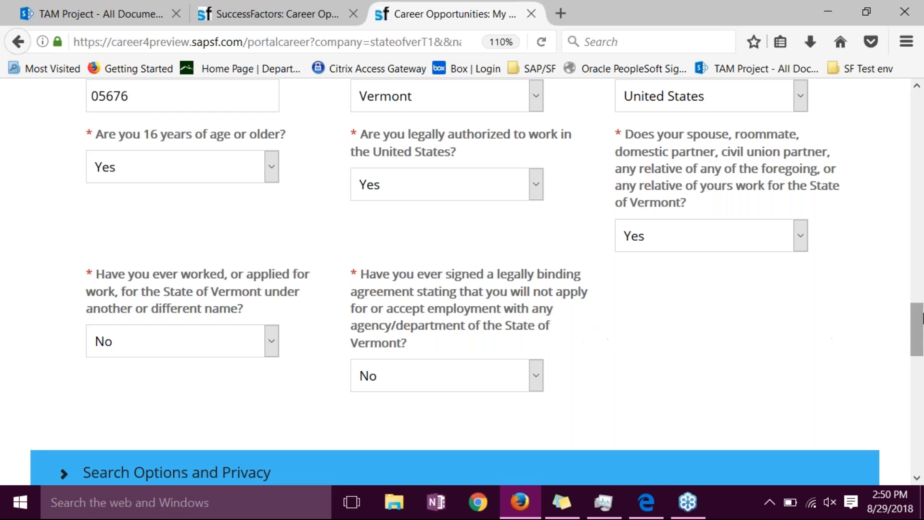
- Expand the Jobs Applied section and review the status of the candidate's applications
{"action": "left_click_drag", "start_coordinate": [917, 330], "coordinate": [914, 375]}
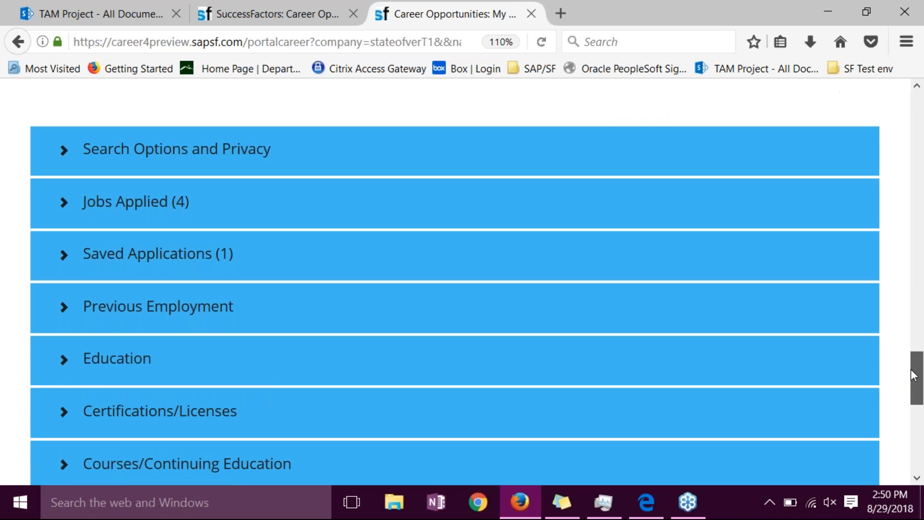
{"action": "left_click", "coordinate": [316, 194]}
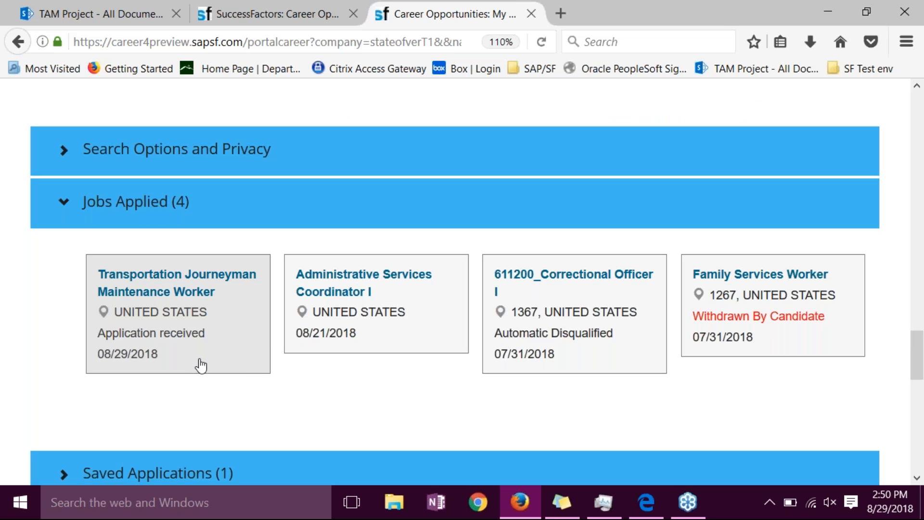
{"action": "mouse_move", "coordinate": [921, 342]}
{"action": "left_mouse_down"}
{"action": "mouse_move", "coordinate": [920, 366]}
{"action": "mouse_move", "coordinate": [918, 345]}
{"action": "left_mouse_up"}
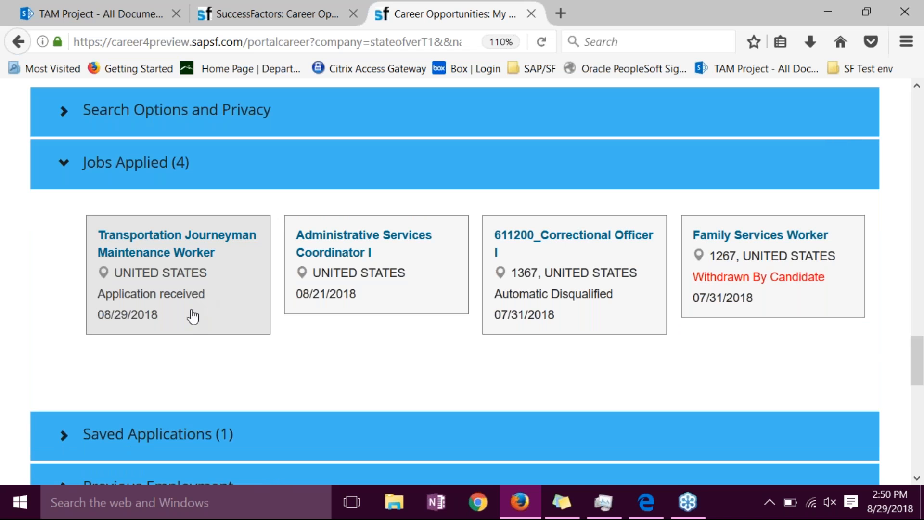
- Expand the Previous Employment section and review its entries and the remaining profile sections below it
{"action": "left_click_drag", "start_coordinate": [914, 358], "coordinate": [915, 390]}
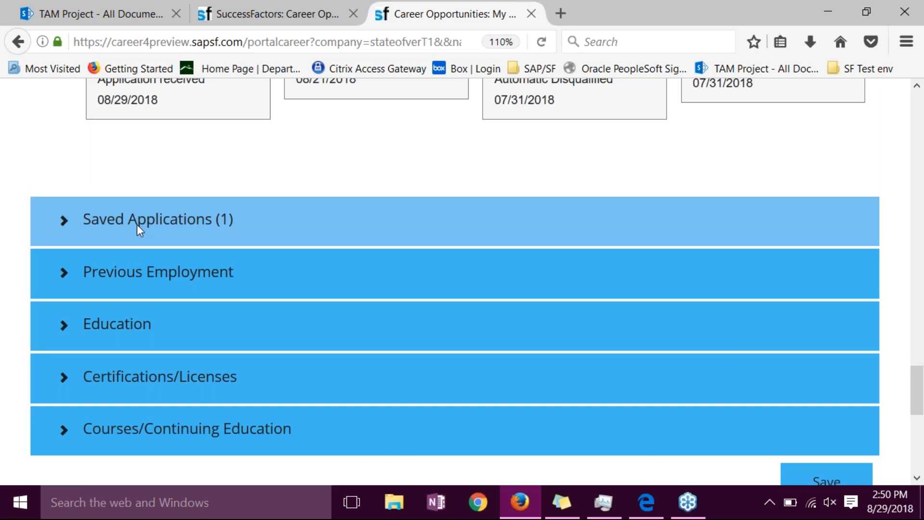
{"action": "left_click", "coordinate": [136, 273]}
{"action": "left_click_drag", "start_coordinate": [915, 310], "coordinate": [917, 346]}
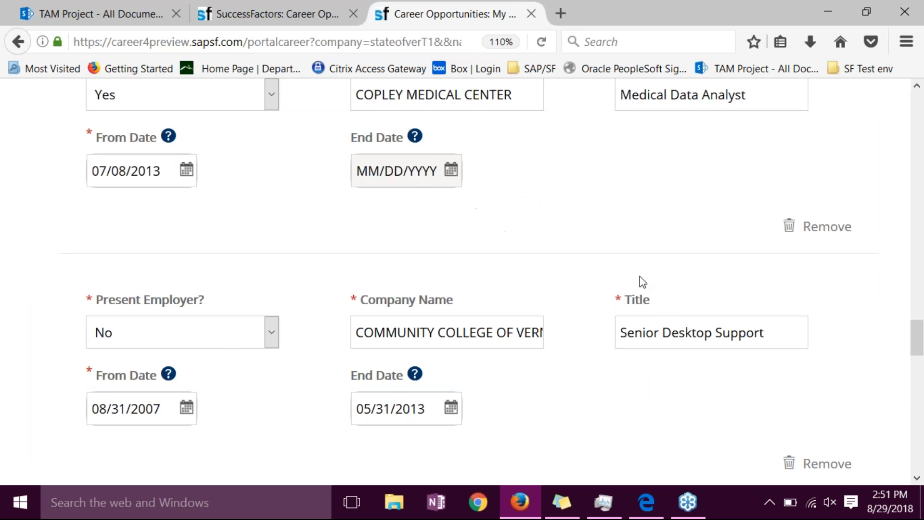
{"action": "left_click_drag", "start_coordinate": [916, 348], "coordinate": [915, 437]}
{"action": "scroll", "coordinate": [446, 248], "scroll_direction": "up", "scroll_amount": 3}
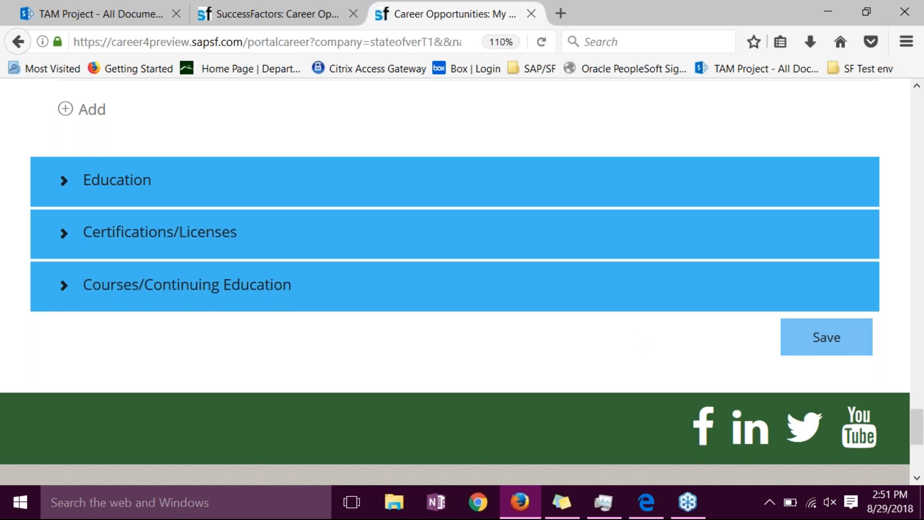
- Review the Candidate Profile from its introductory instructions through the documents, profile information, Jobs Applied and Saved Applications sections
{"action": "left_click_drag", "start_coordinate": [919, 423], "coordinate": [920, 123]}
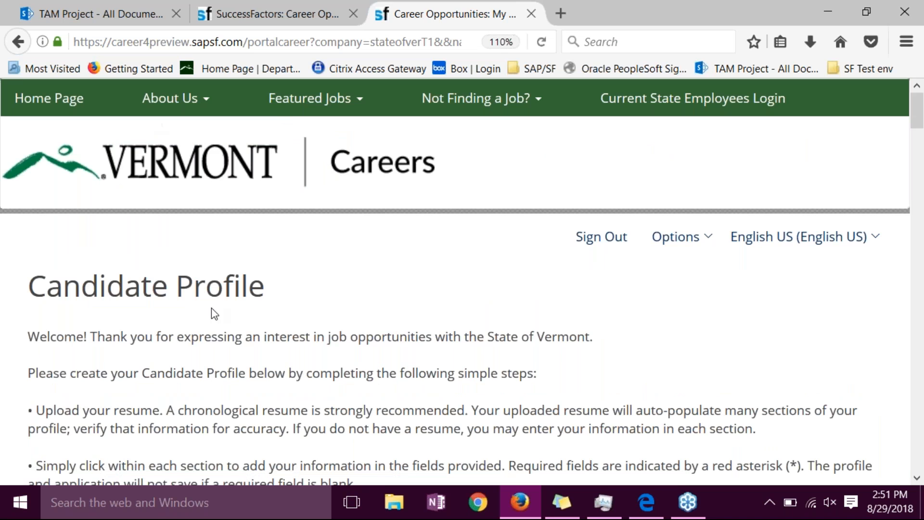
{"action": "scroll", "coordinate": [345, 315], "scroll_direction": "down", "scroll_amount": 1}
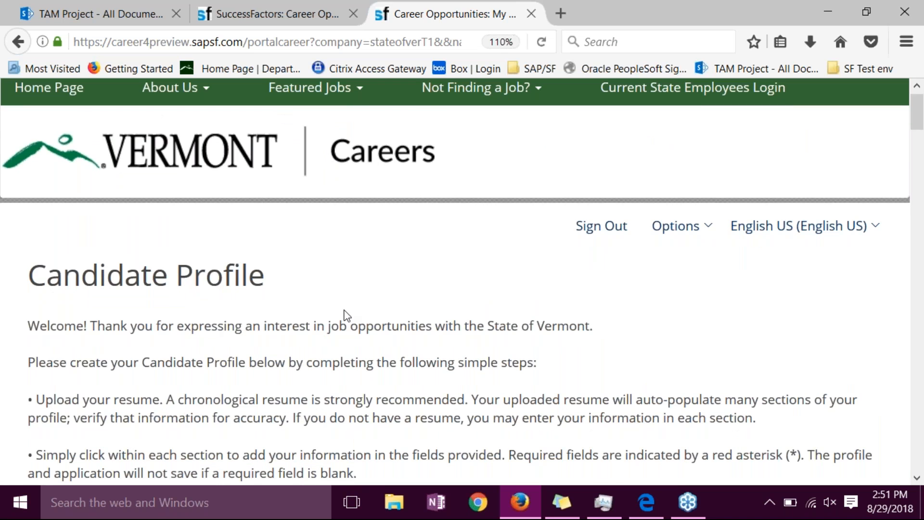
{"action": "scroll", "coordinate": [344, 315], "scroll_direction": "down", "scroll_amount": 1}
{"action": "scroll", "coordinate": [345, 315], "scroll_direction": "down", "scroll_amount": 3}
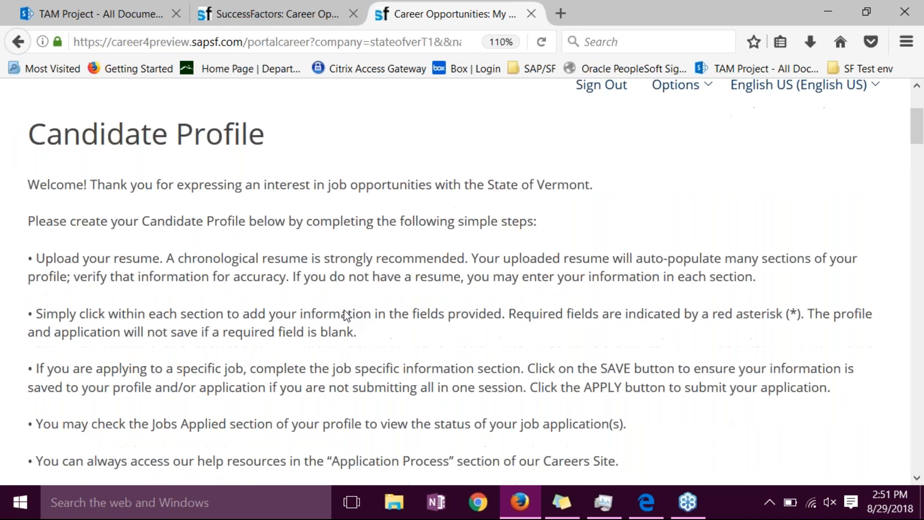
{"action": "scroll", "coordinate": [345, 315], "scroll_direction": "down", "scroll_amount": 1}
{"action": "scroll", "coordinate": [344, 315], "scroll_direction": "down", "scroll_amount": 2}
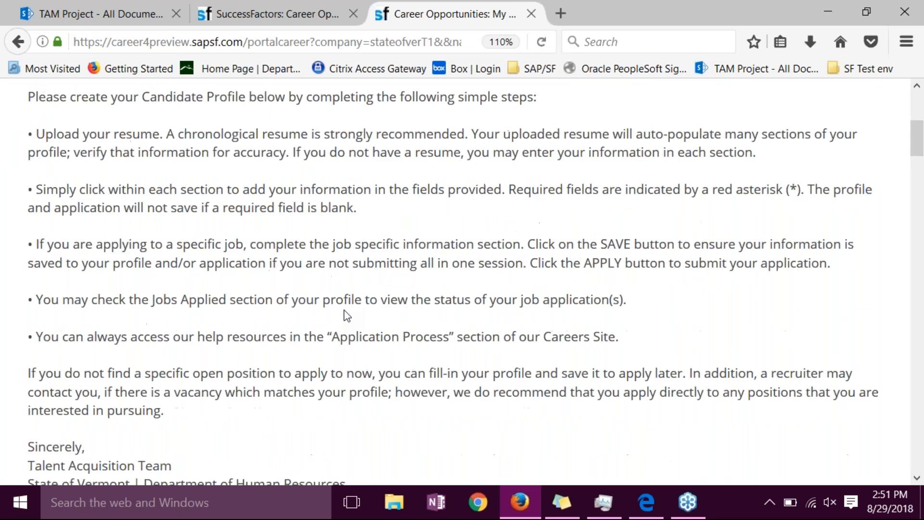
{"action": "scroll", "coordinate": [344, 315], "scroll_direction": "down", "scroll_amount": 10}
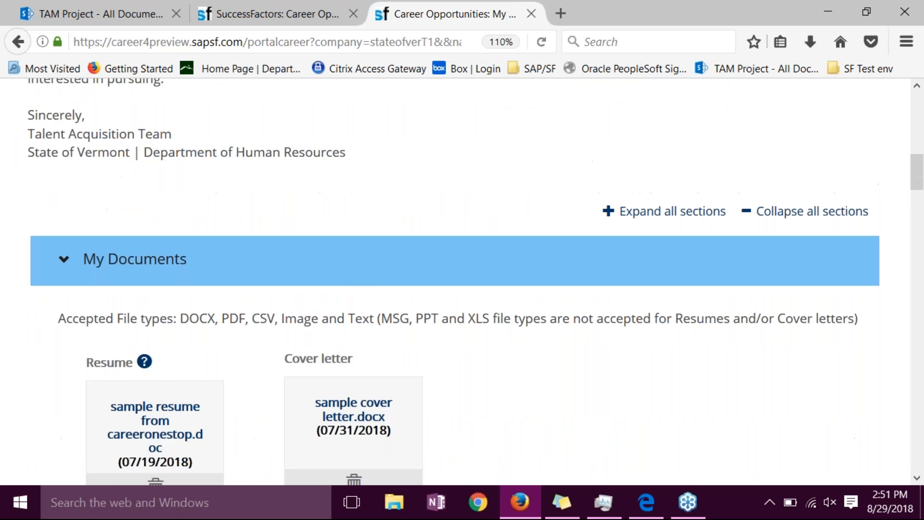
{"action": "scroll", "coordinate": [345, 315], "scroll_direction": "down", "scroll_amount": 14}
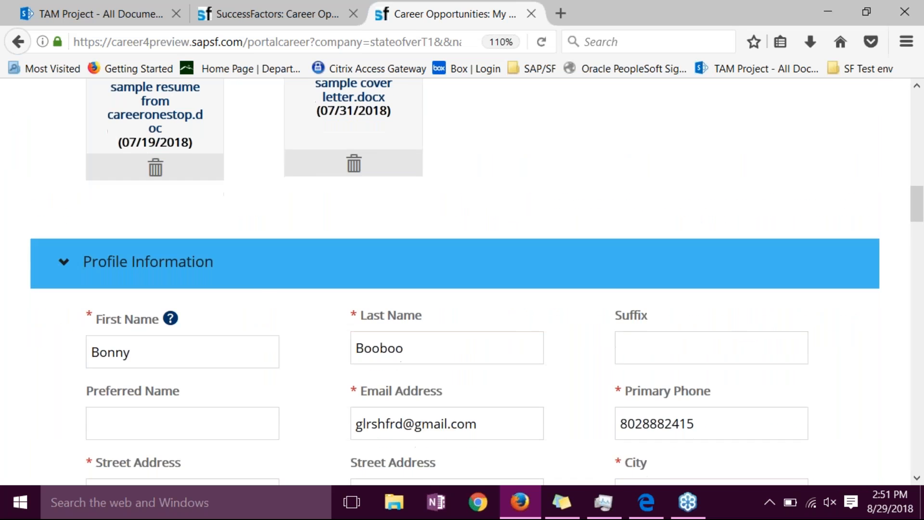
{"action": "scroll", "coordinate": [455, 281], "scroll_direction": "down", "scroll_amount": 2}
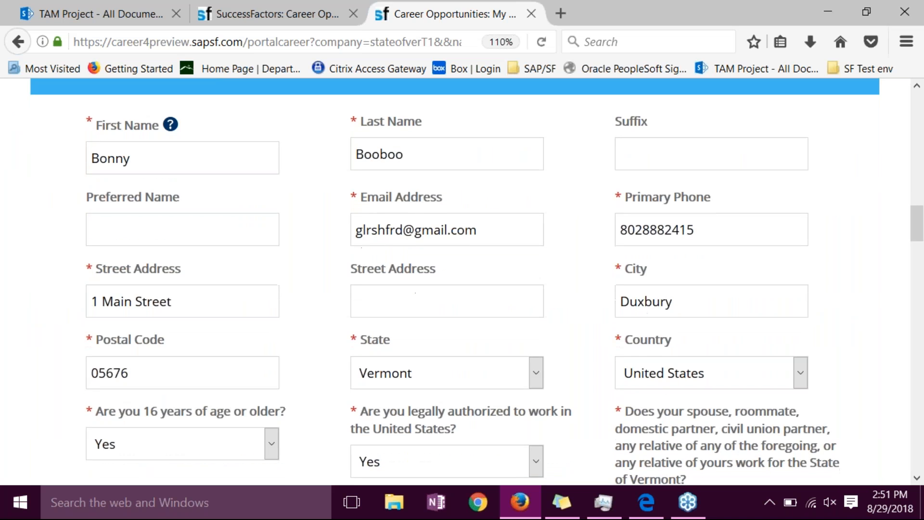
{"action": "scroll", "coordinate": [455, 282], "scroll_direction": "down", "scroll_amount": 3}
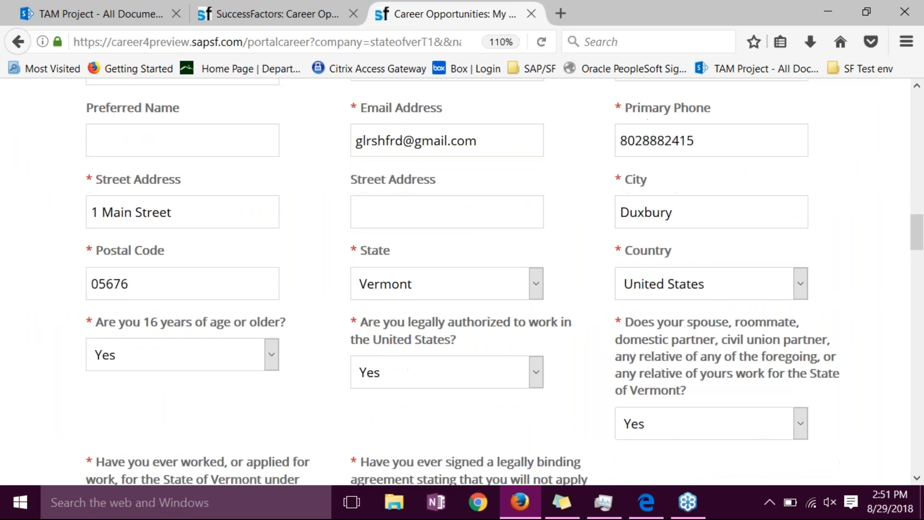
{"action": "scroll", "coordinate": [456, 281], "scroll_direction": "down", "scroll_amount": 7}
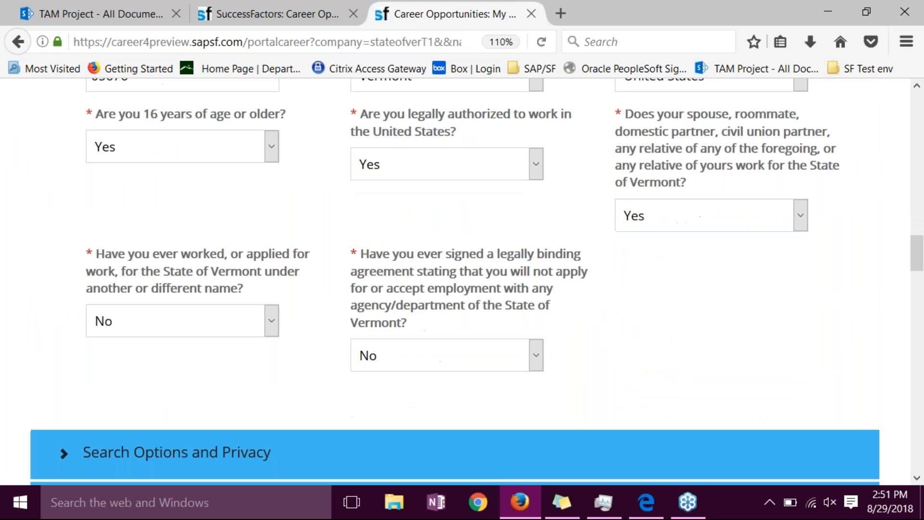
{"action": "scroll", "coordinate": [455, 281], "scroll_direction": "down", "scroll_amount": 5}
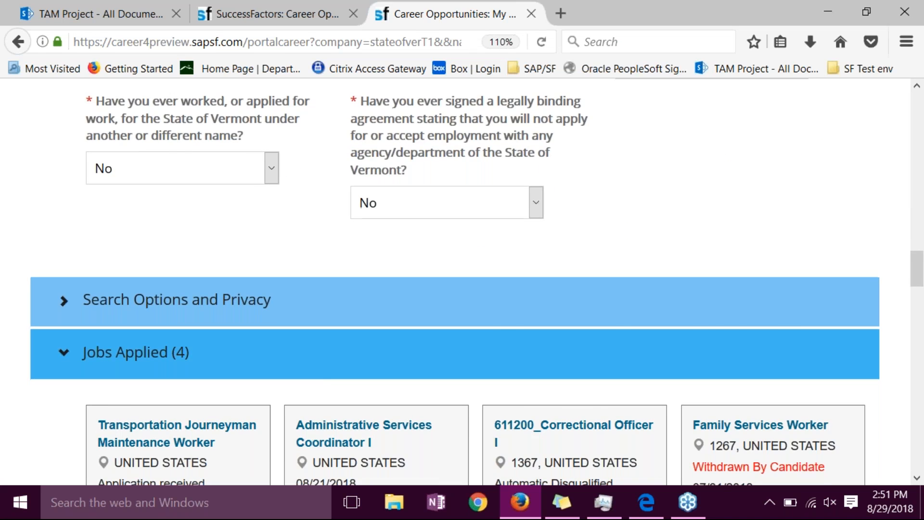
{"action": "scroll", "coordinate": [455, 281], "scroll_direction": "down", "scroll_amount": 5}
{"action": "scroll", "coordinate": [344, 313], "scroll_direction": "down", "scroll_amount": 3}
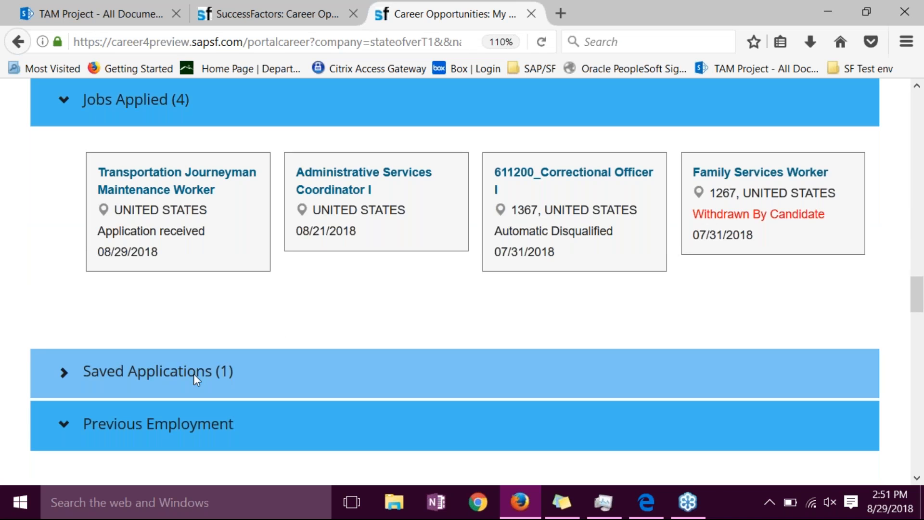
- Expand all sections of the candidate profile at once
{"action": "left_click_drag", "start_coordinate": [917, 282], "coordinate": [918, 162]}
{"action": "left_click", "coordinate": [706, 192]}
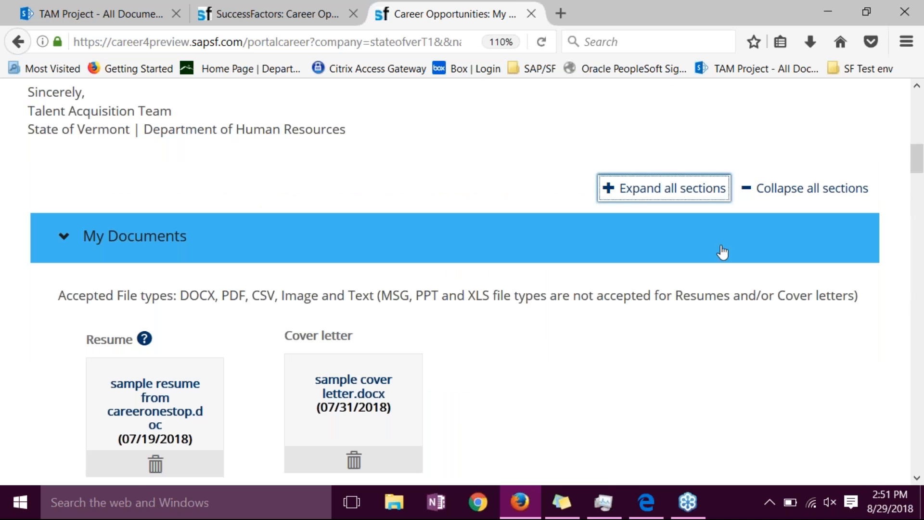
- Review the expanded candidate profile from My Documents through Profile Information, Jobs Applied, Saved Applications and the Previous Employment entries
{"action": "scroll", "coordinate": [784, 368], "scroll_direction": "down", "scroll_amount": 7}
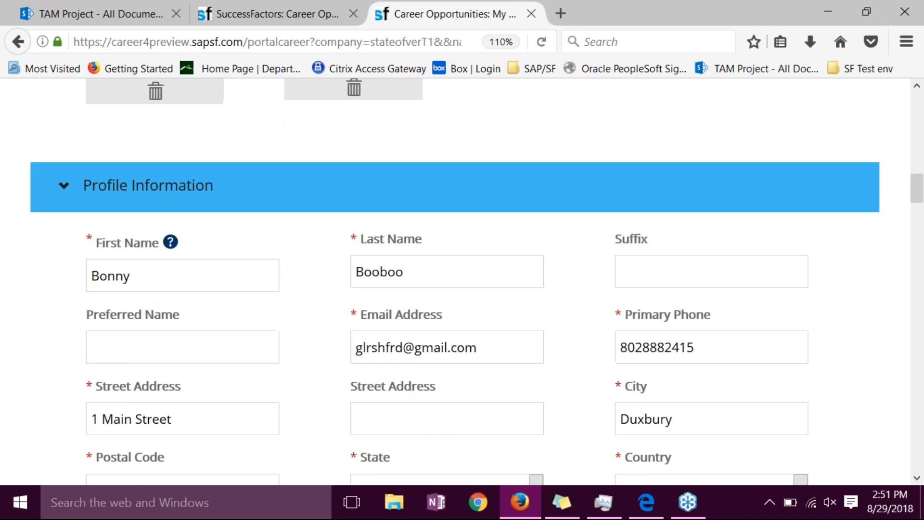
{"action": "scroll", "coordinate": [454, 281], "scroll_direction": "down", "scroll_amount": 12}
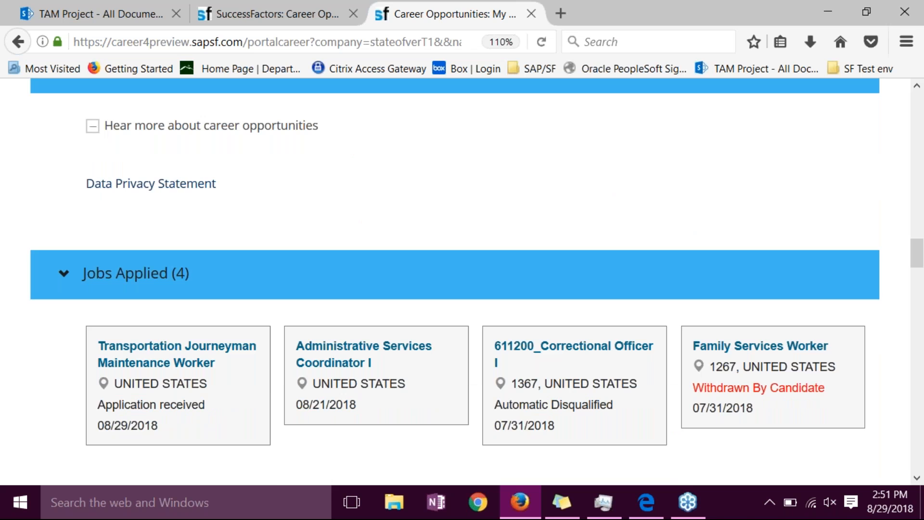
{"action": "scroll", "coordinate": [455, 281], "scroll_direction": "down", "scroll_amount": 14}
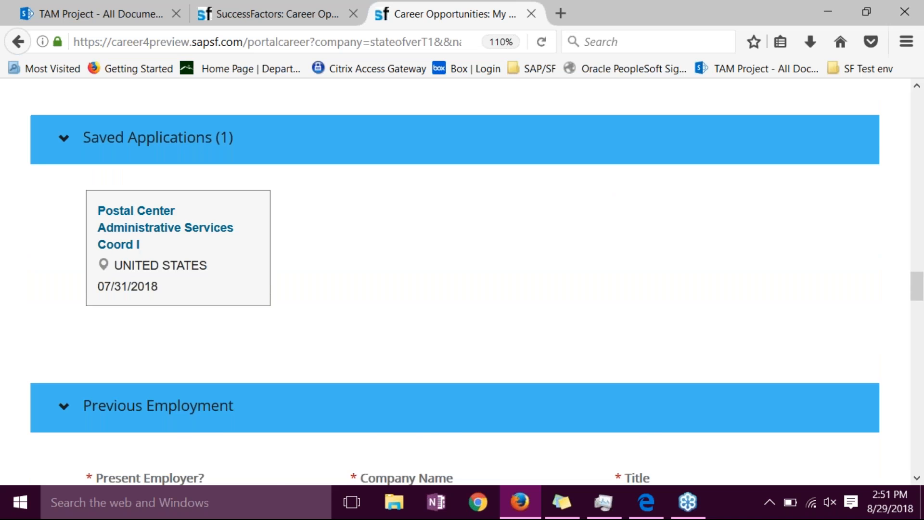
{"action": "scroll", "coordinate": [455, 282], "scroll_direction": "down", "scroll_amount": 2}
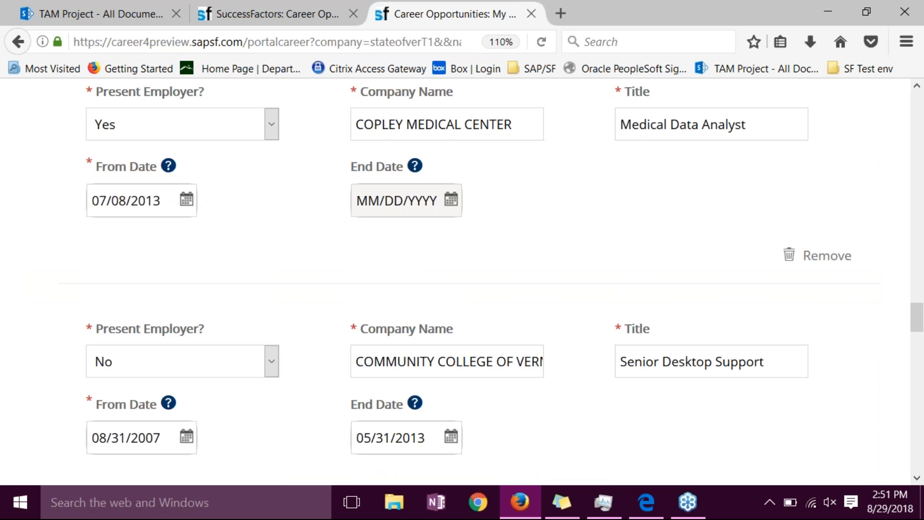
{"action": "scroll", "coordinate": [455, 282], "scroll_direction": "down", "scroll_amount": 5}
{"action": "scroll", "coordinate": [455, 282], "scroll_direction": "down", "scroll_amount": 3}
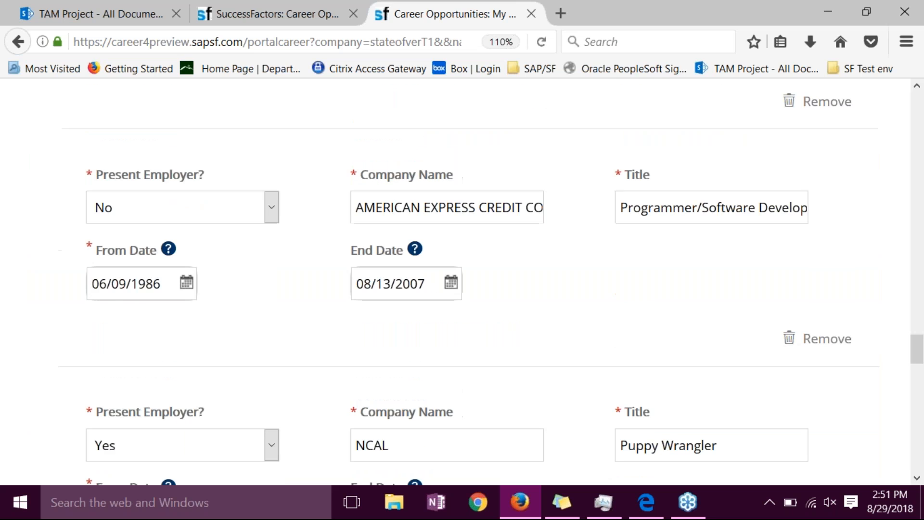
{"action": "scroll", "coordinate": [455, 282], "scroll_direction": "down", "scroll_amount": 3}
- Open the Administrative Services Coordinator I application from Jobs Applied, review it down to its update and withdrawal options, and return to the profile
{"action": "scroll", "coordinate": [455, 281], "scroll_direction": "up", "scroll_amount": 18}
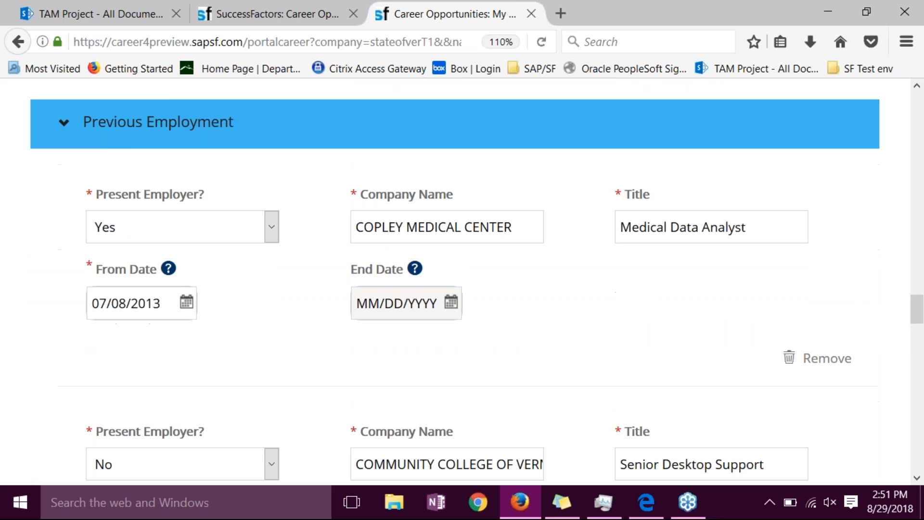
{"action": "scroll", "coordinate": [455, 282], "scroll_direction": "up", "scroll_amount": 5}
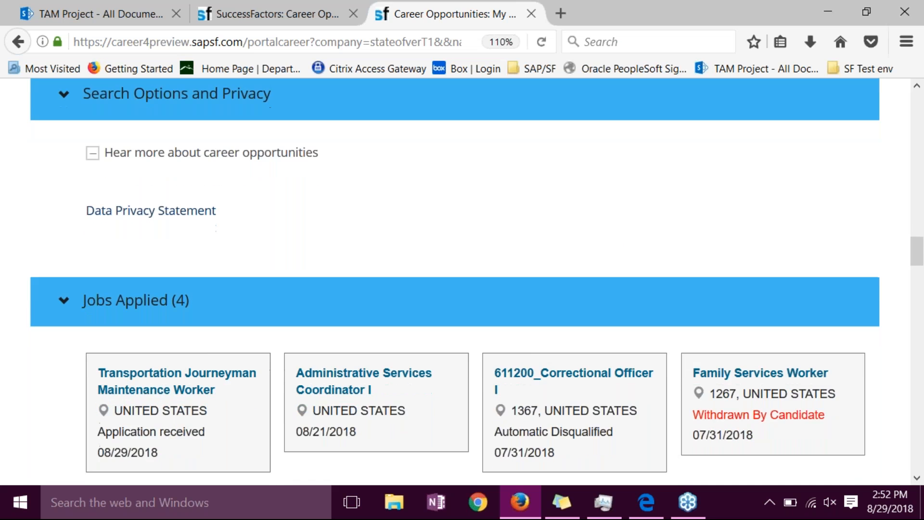
{"action": "scroll", "coordinate": [774, 364], "scroll_direction": "down", "scroll_amount": 2}
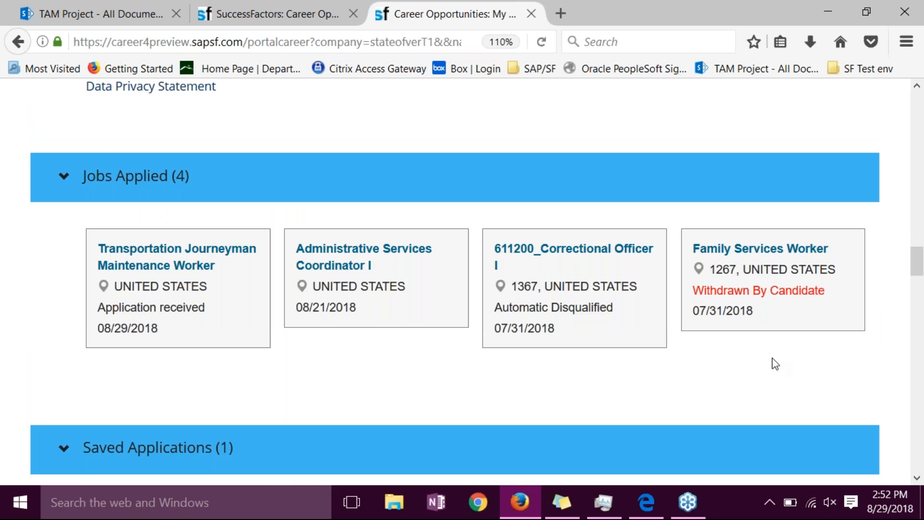
{"action": "left_click", "coordinate": [334, 252]}
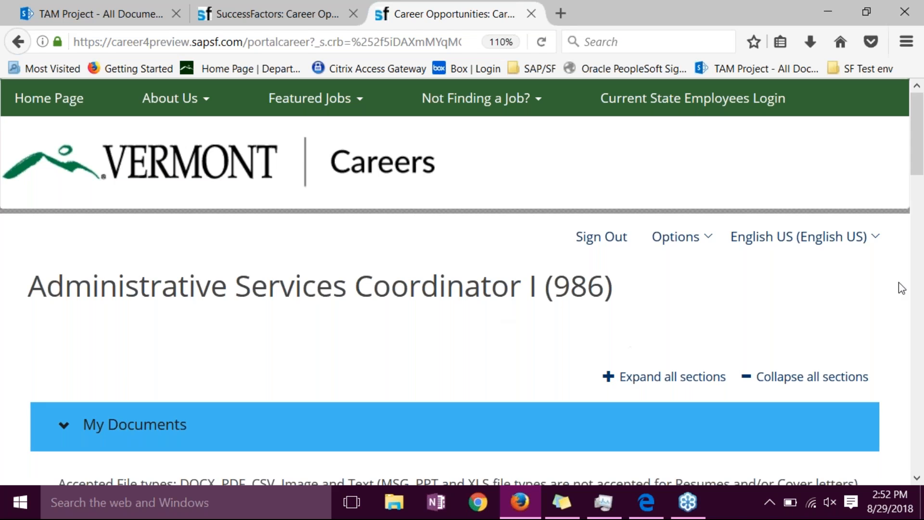
{"action": "left_click_drag", "start_coordinate": [919, 161], "coordinate": [901, 383]}
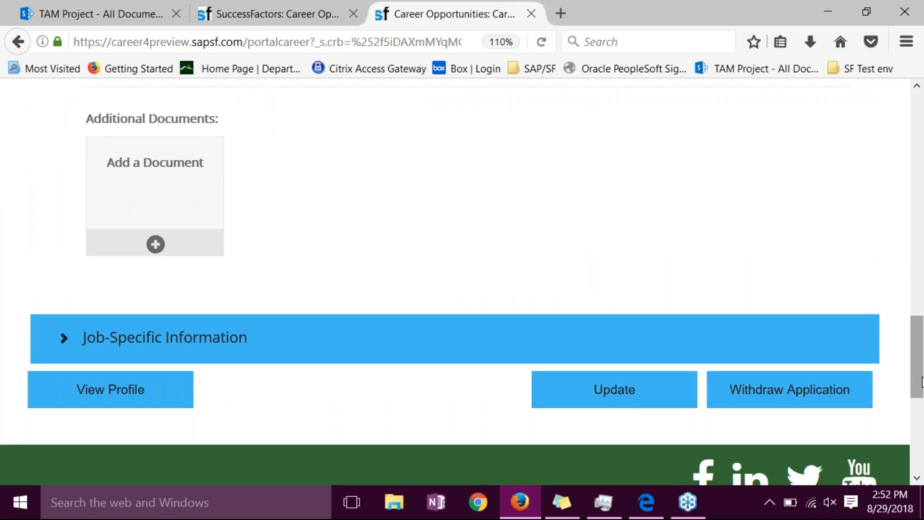
{"action": "left_click", "coordinate": [139, 395]}
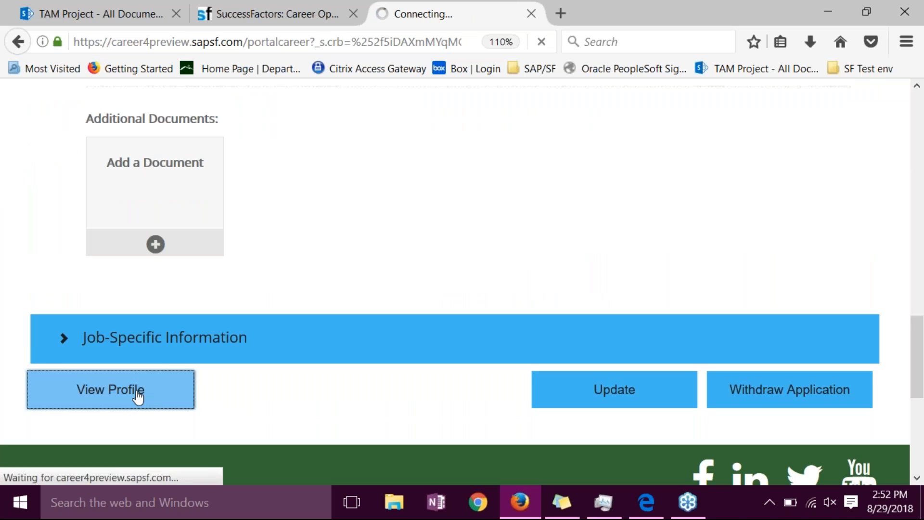